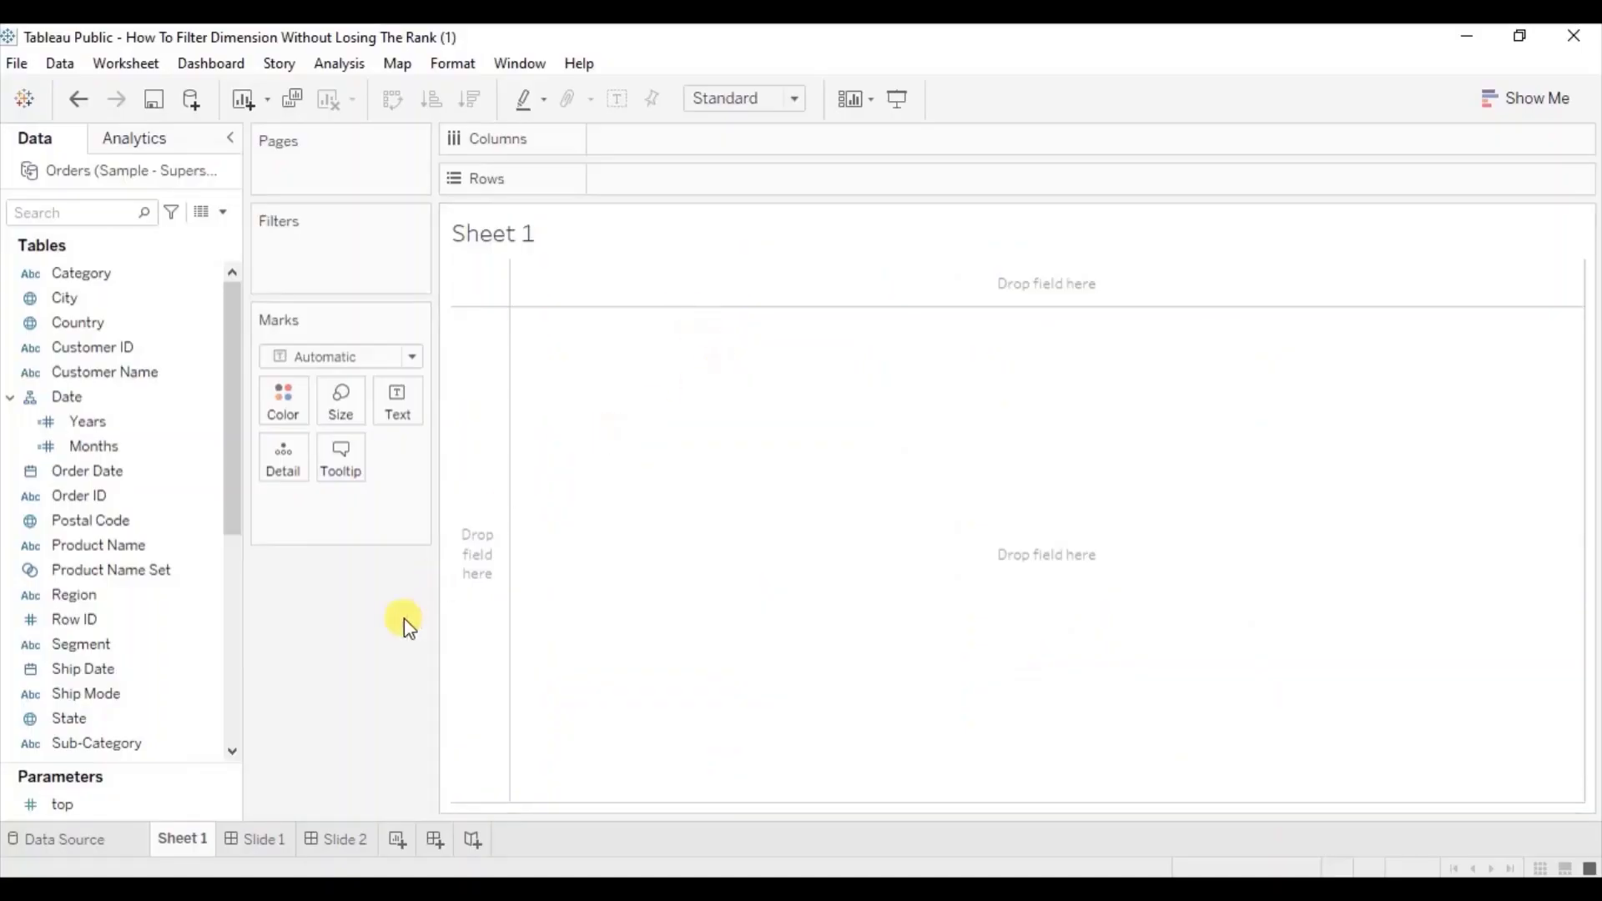
Build a bar chart with Sub-Category in rows and summed Sales in columns, sorted in descending order of sales
left_click(100, 742)
mouse_move(86, 755)
left_mouse_down()
mouse_move(342, 461)
mouse_move(657, 182)
left_mouse_up()
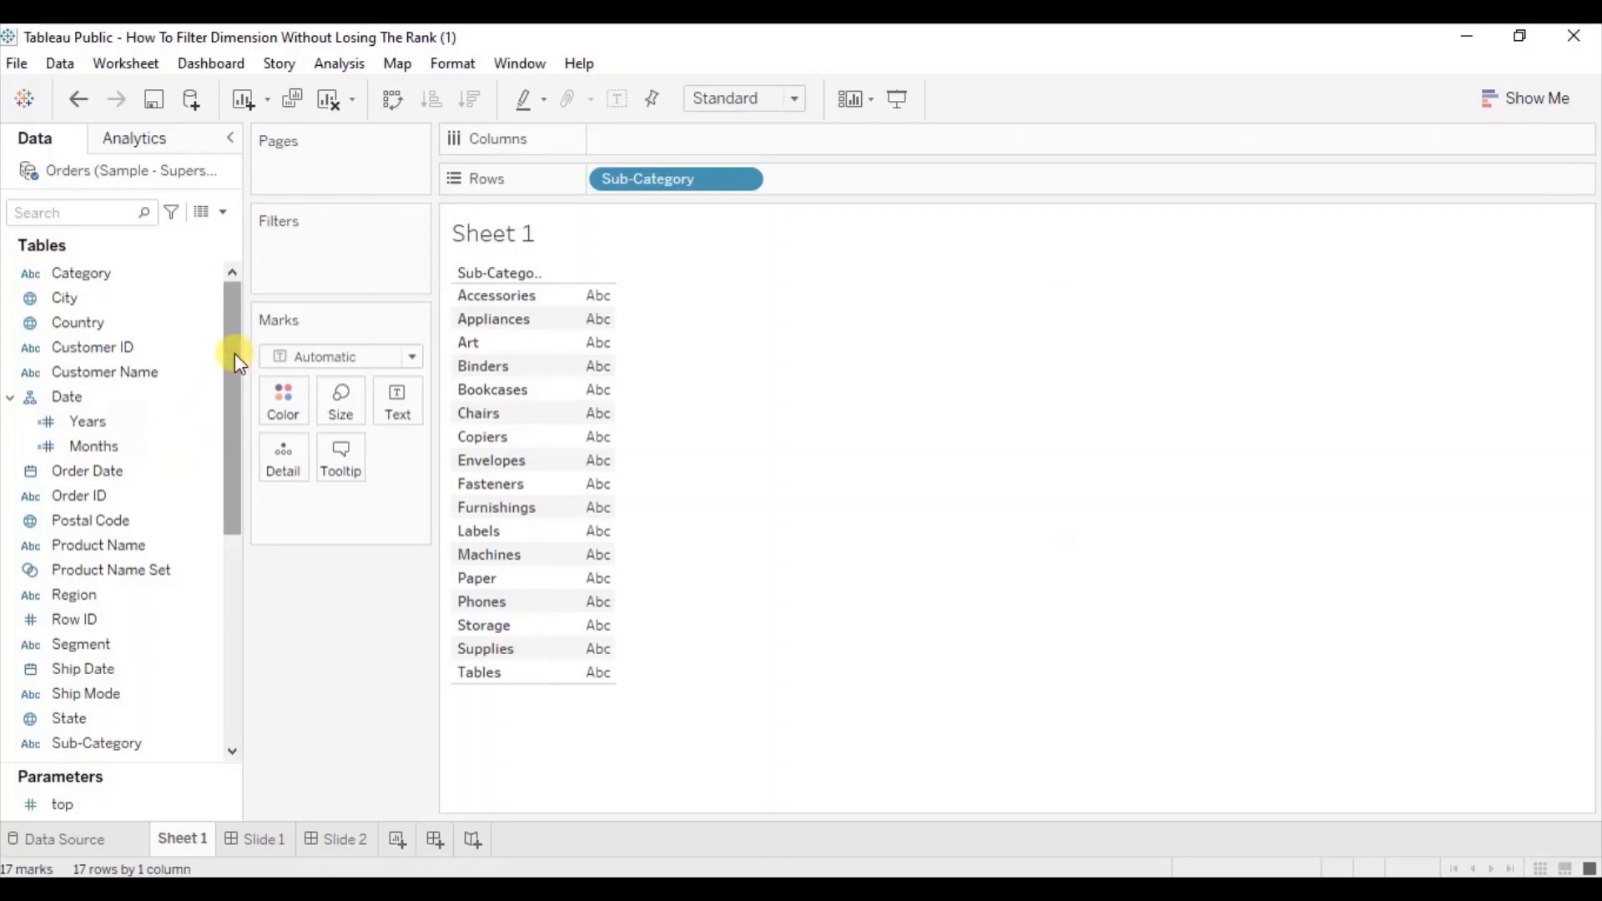
left_click_drag(234, 353, 227, 538)
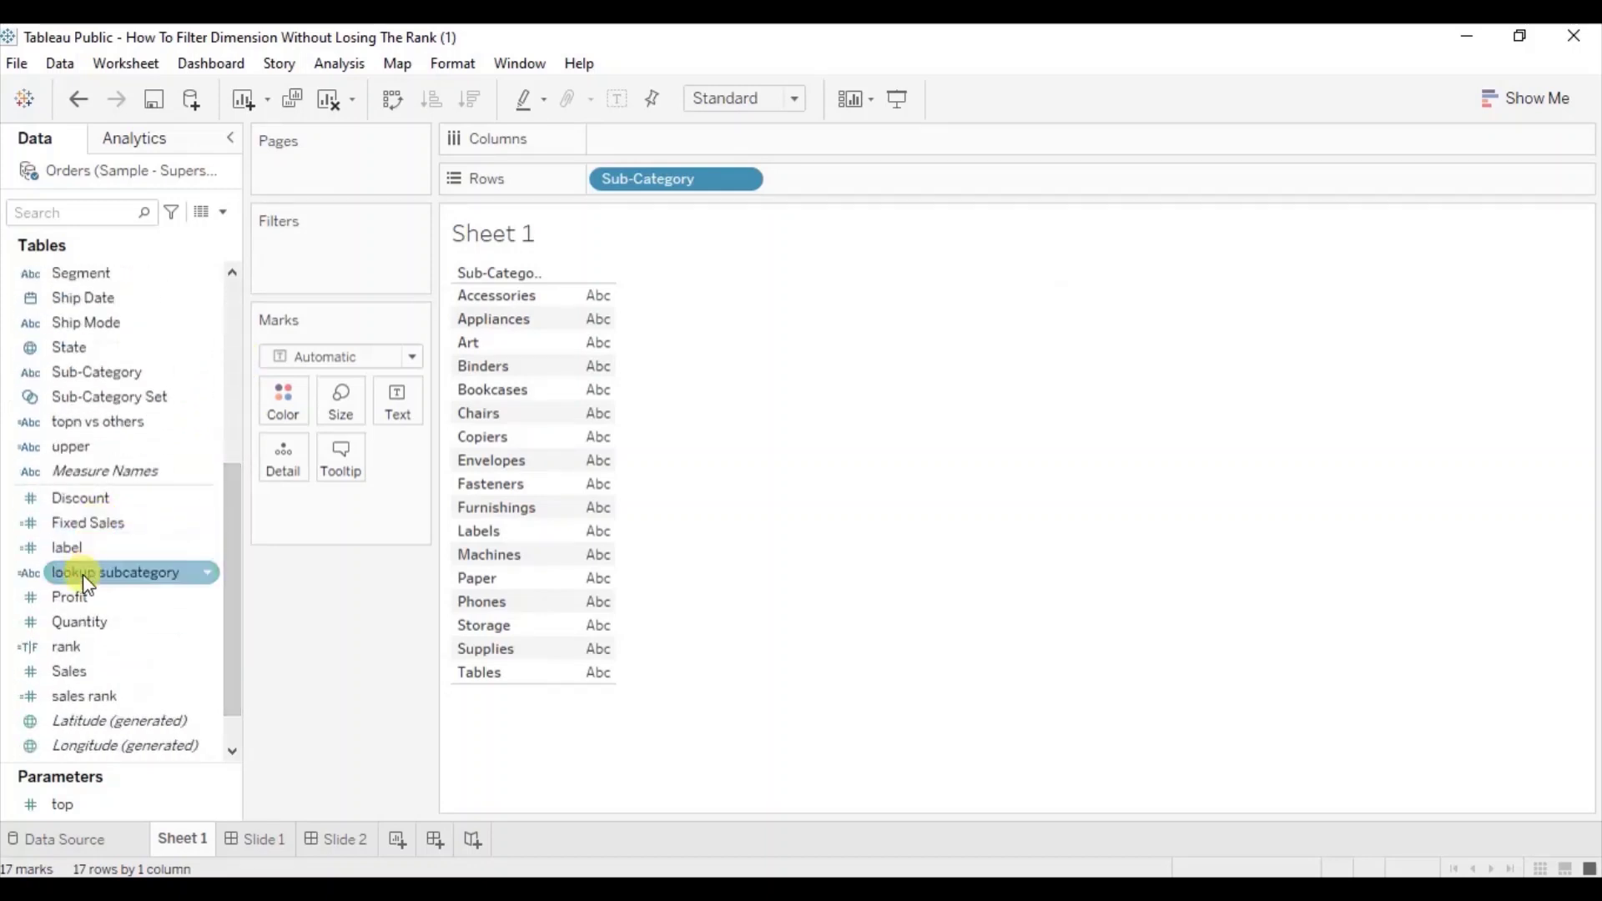
left_click_drag(67, 671, 619, 142)
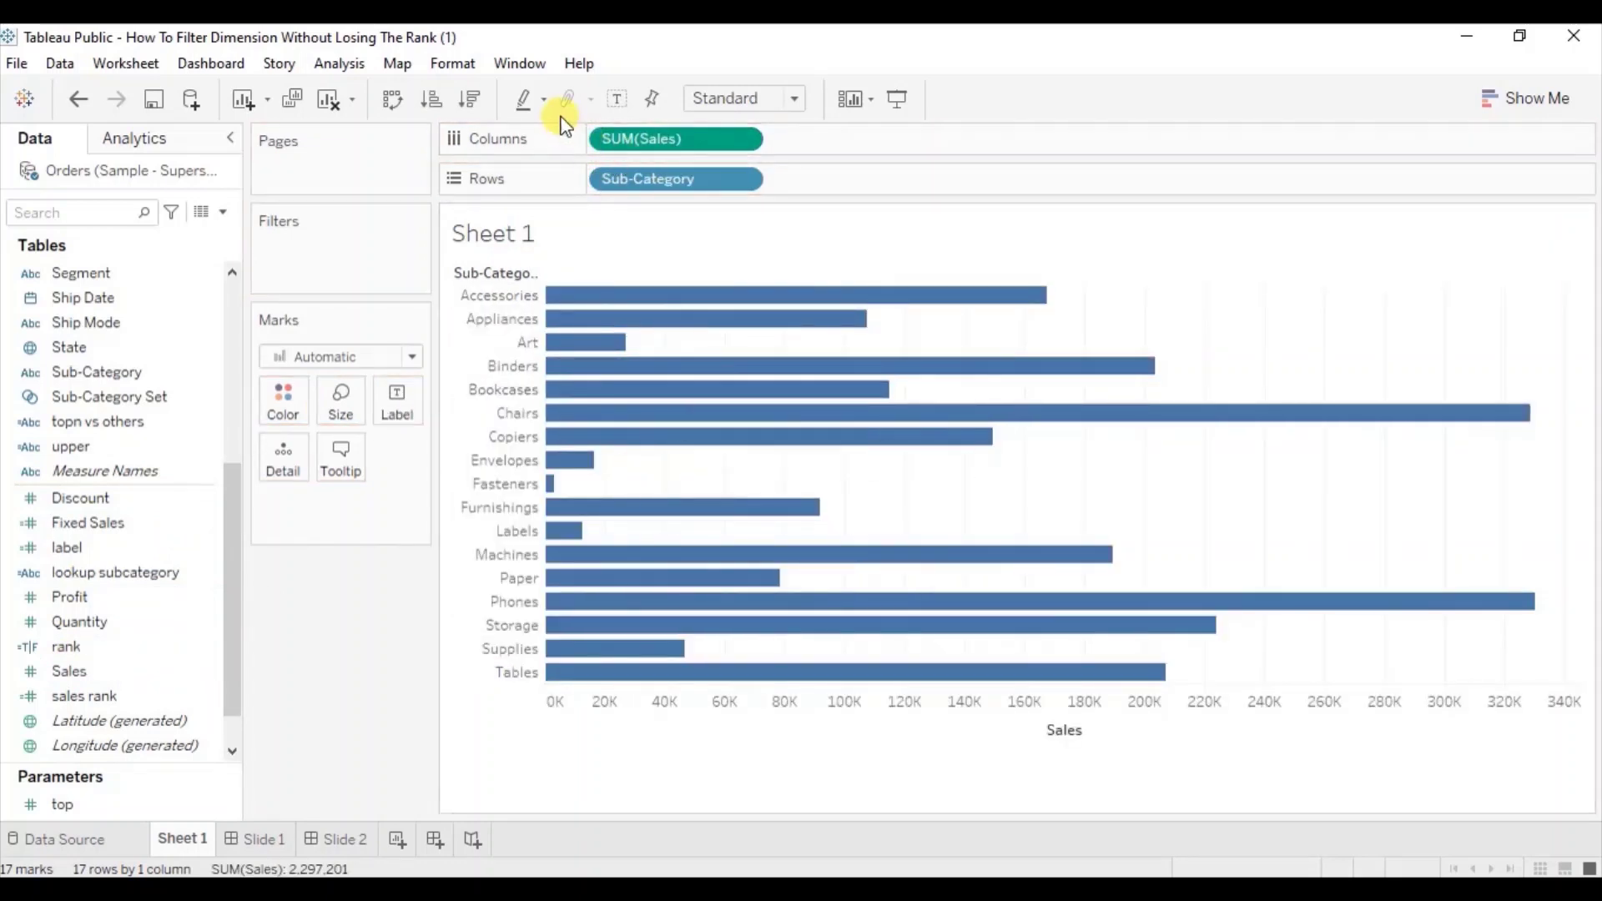
left_click(471, 99)
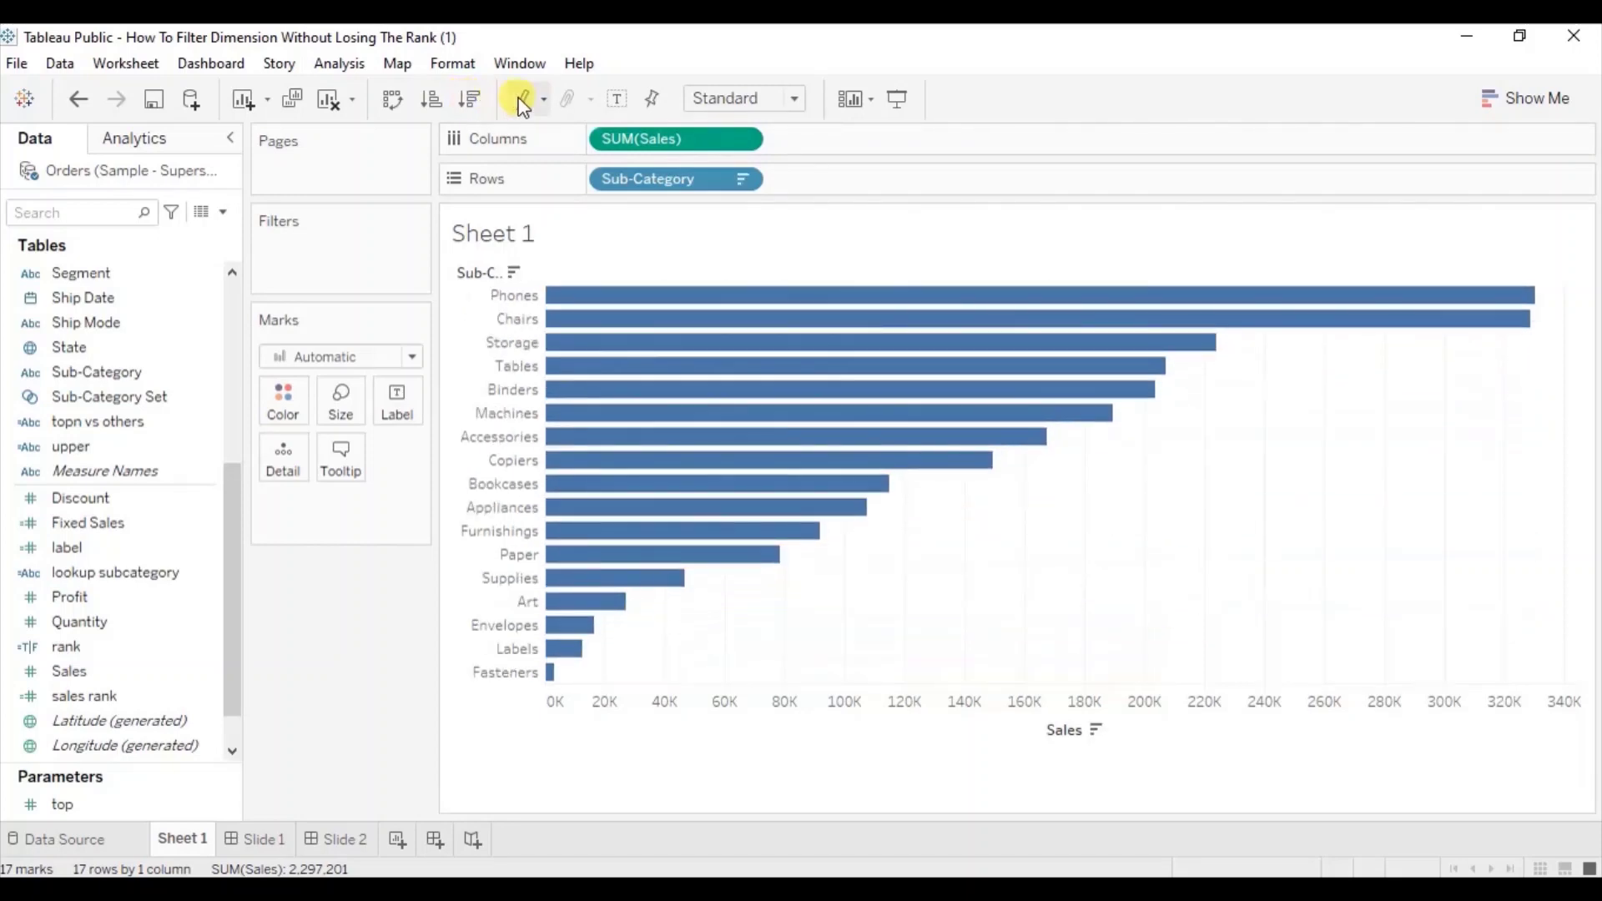
Fit the chart to Entire View and show mark labels on the bars
left_click(794, 100)
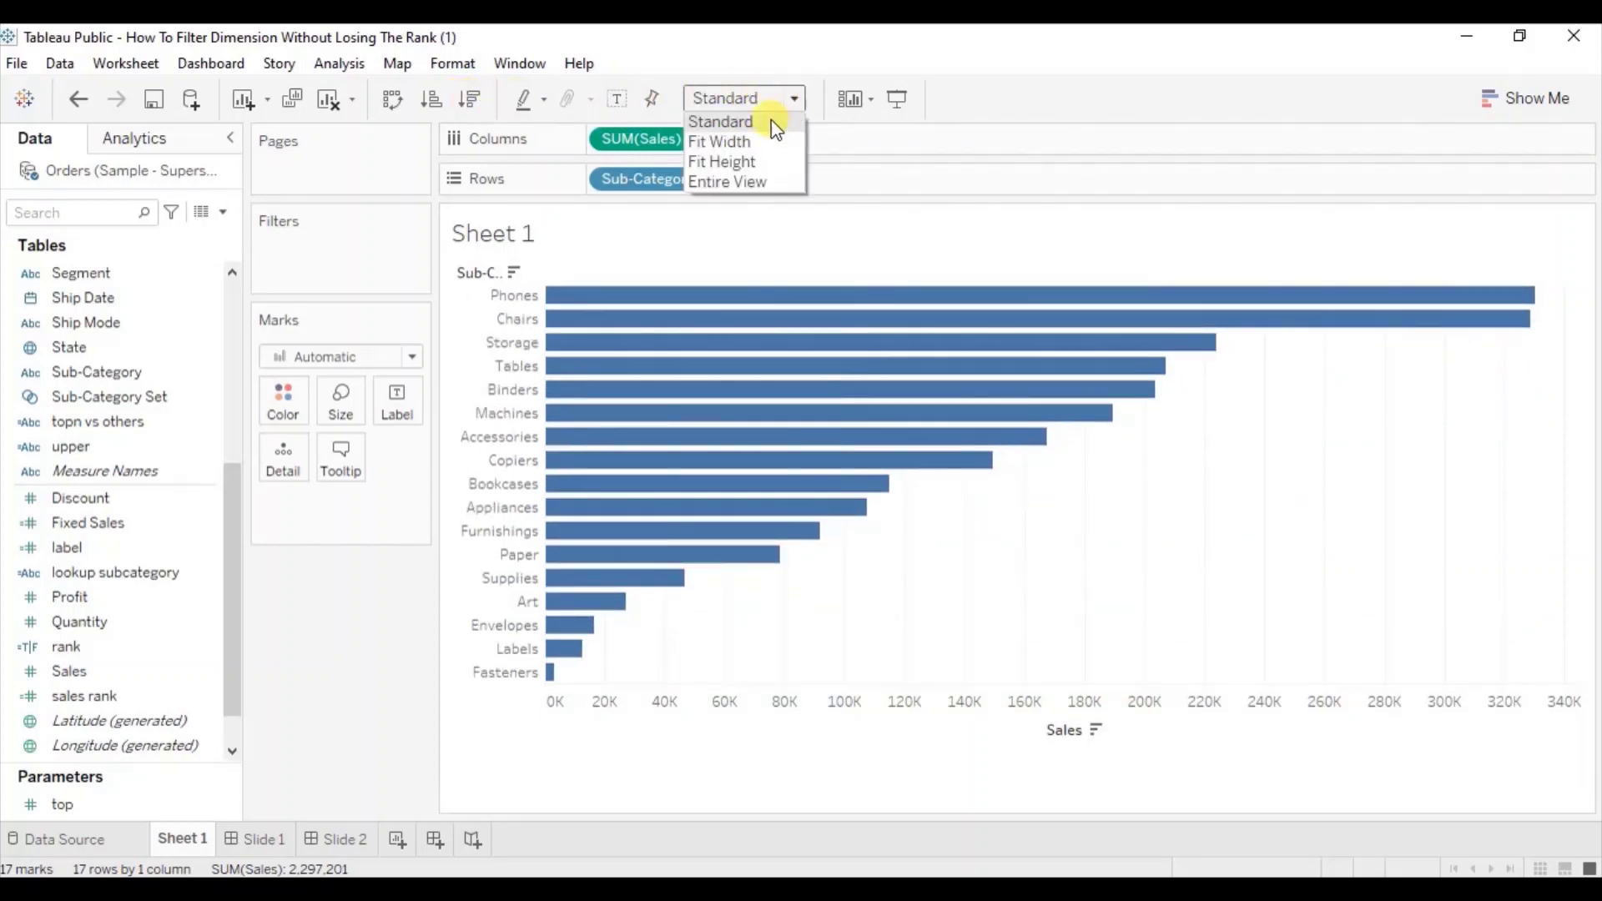
left_click(744, 182)
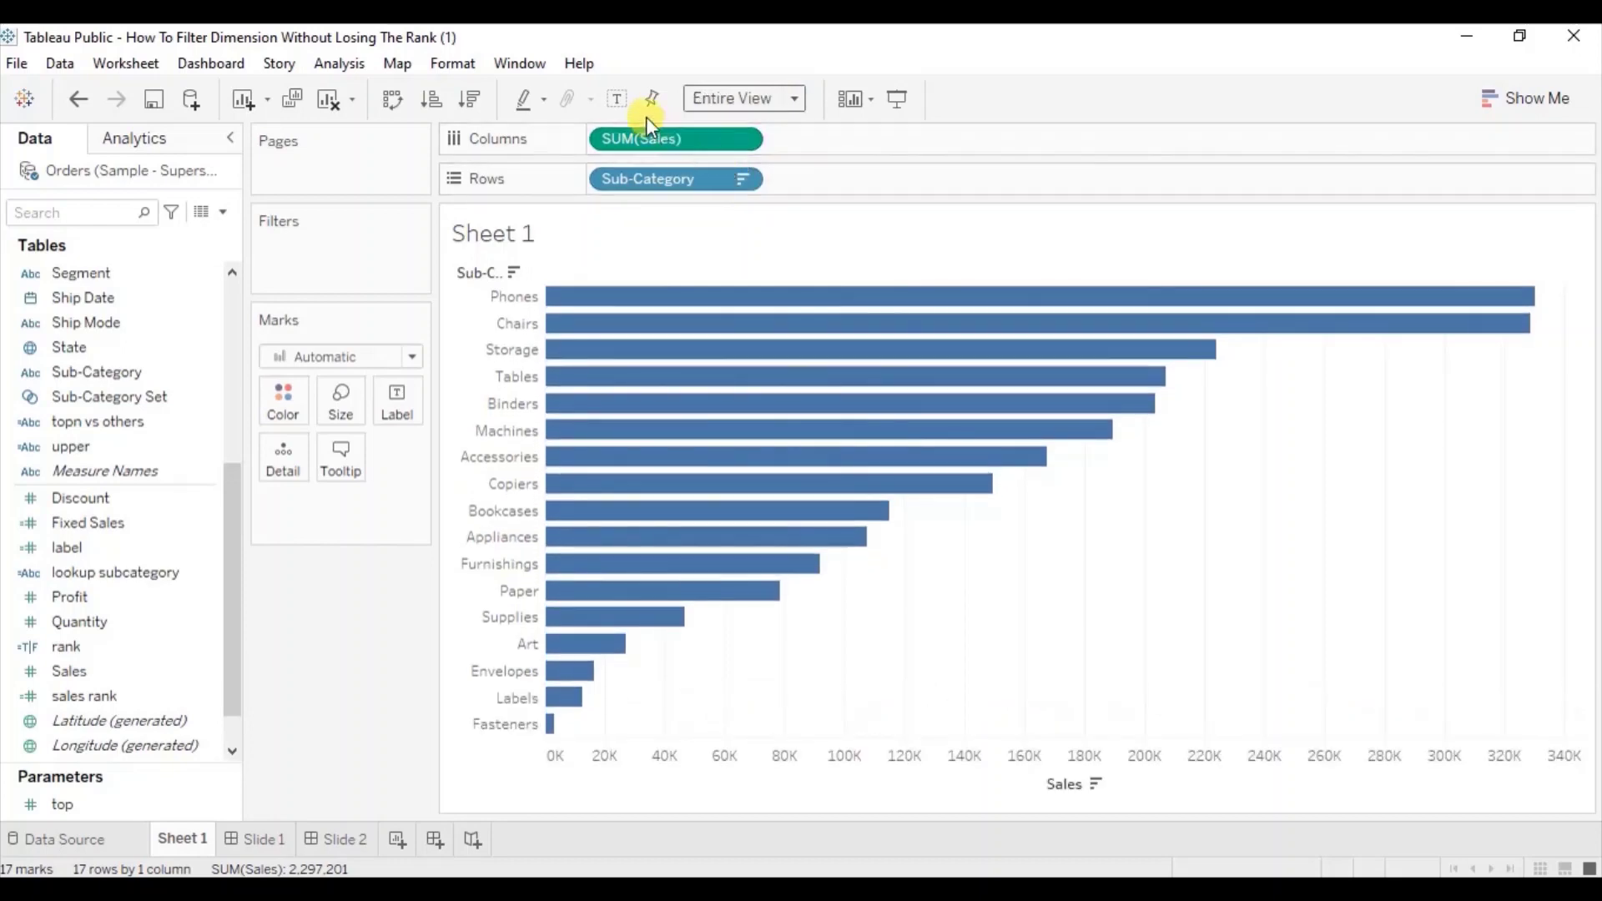
left_click(618, 104)
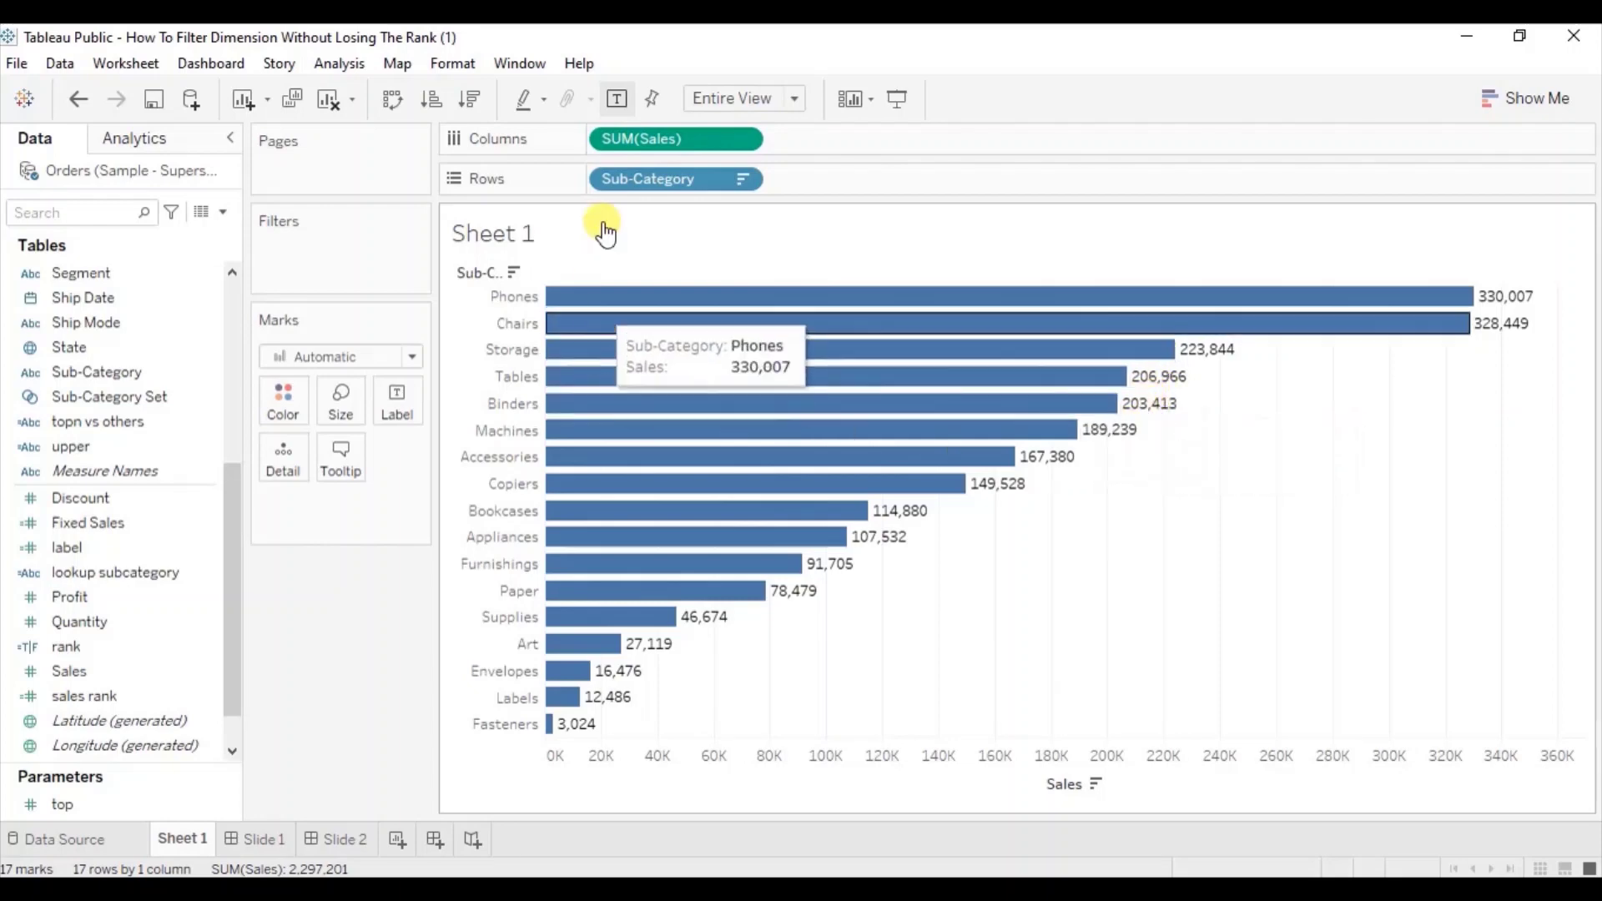
Format the pane numbers of SUM(Sales) as custom currency with 0 decimal places
right_click(644, 145)
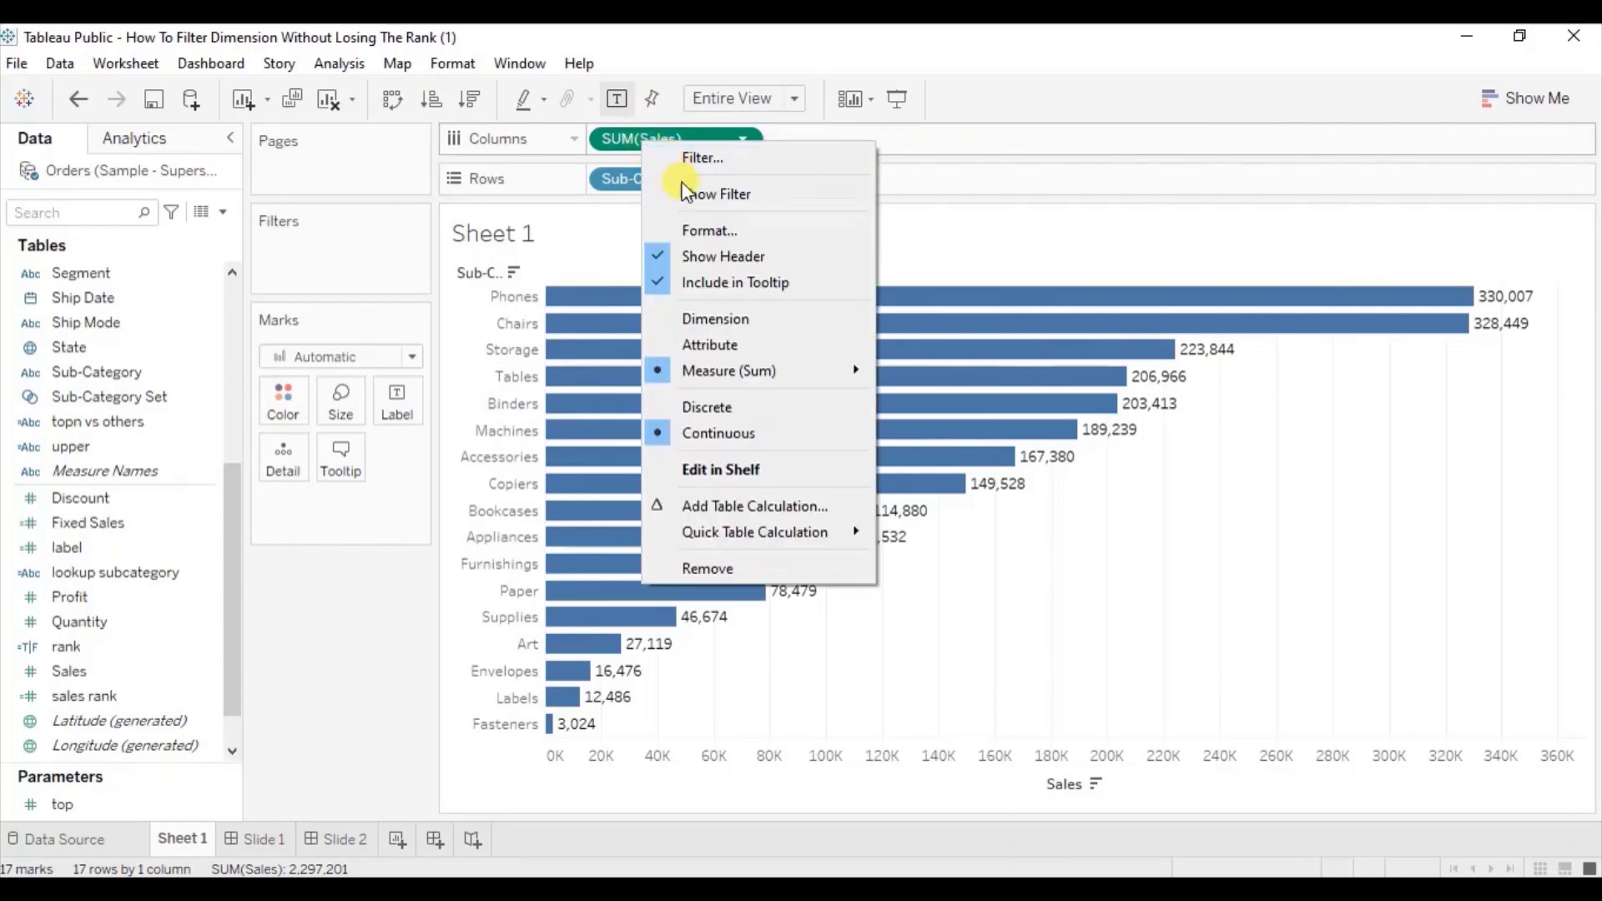
left_click(691, 231)
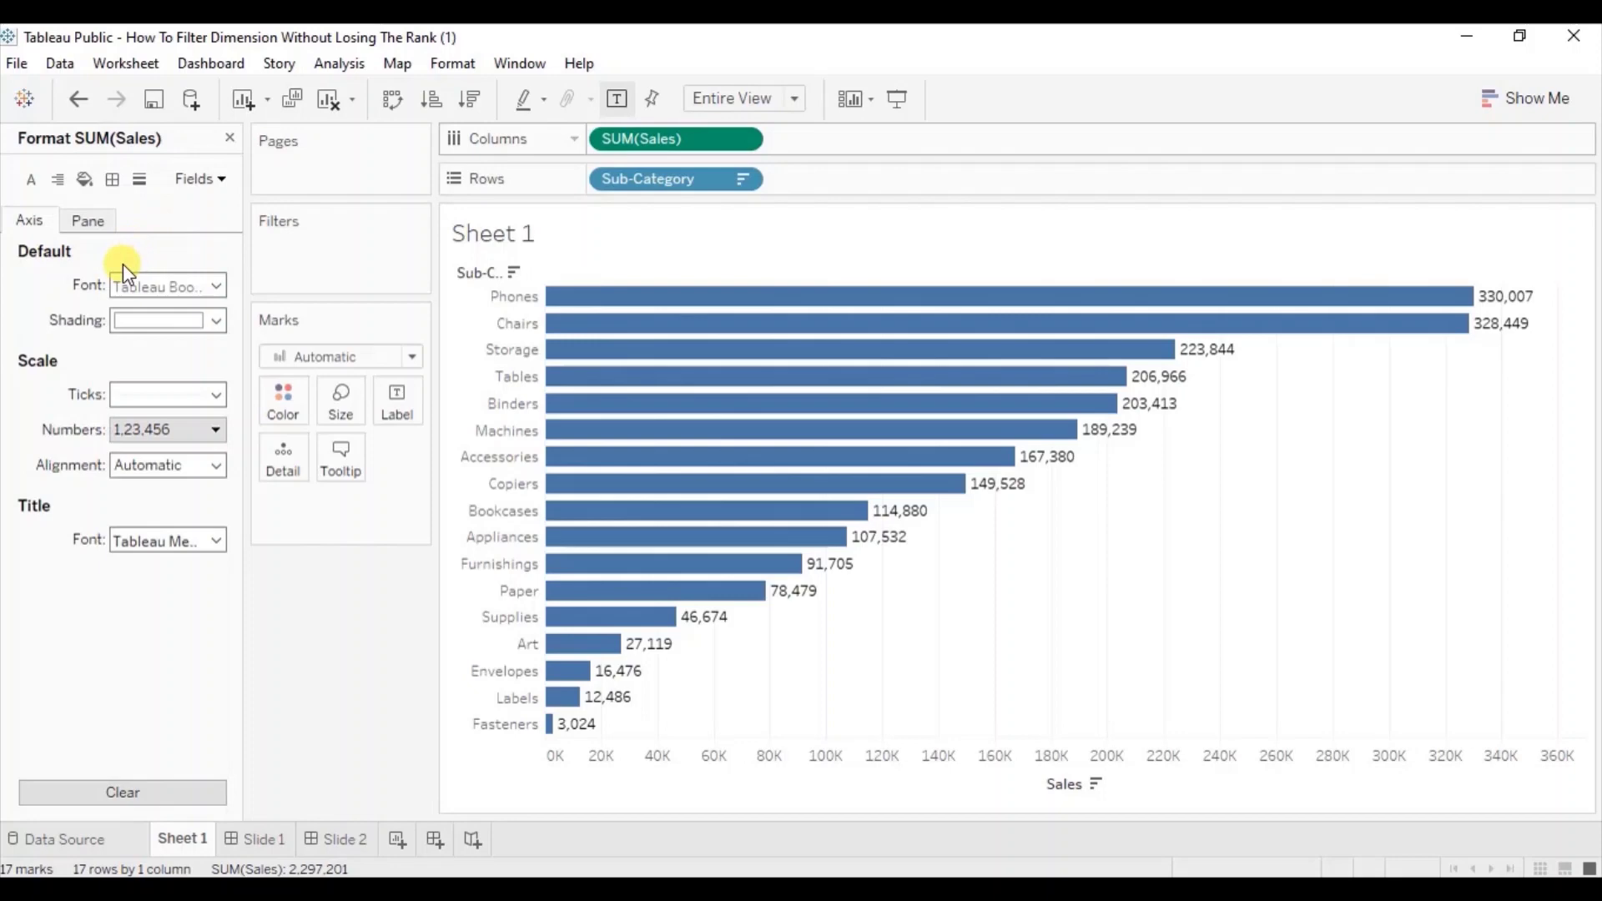
left_click(88, 222)
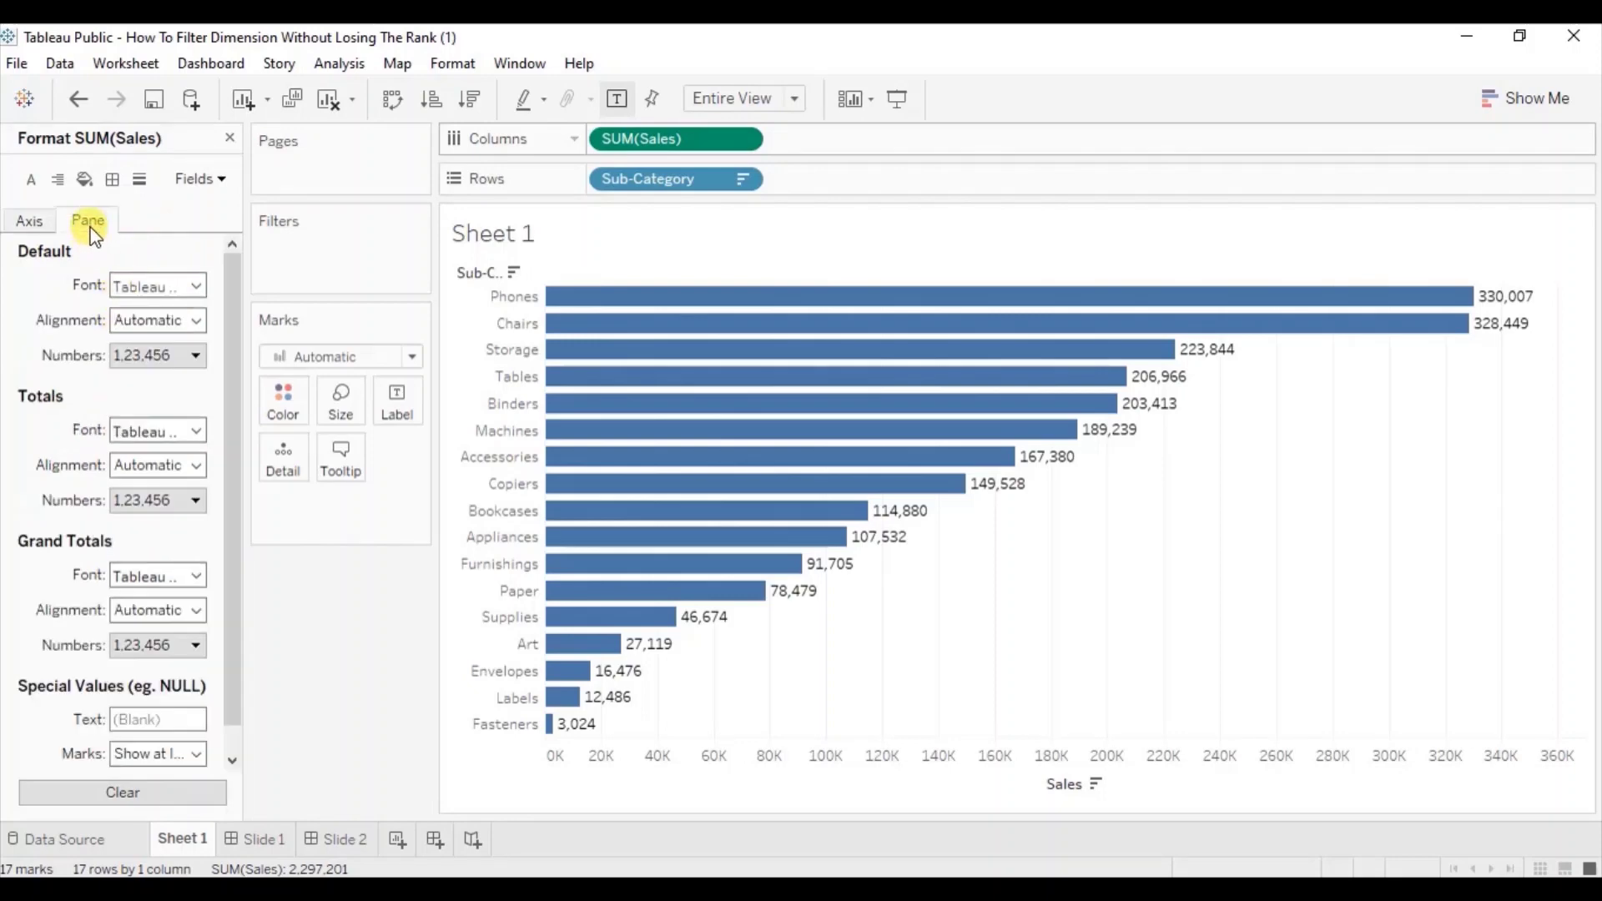
left_click(146, 359)
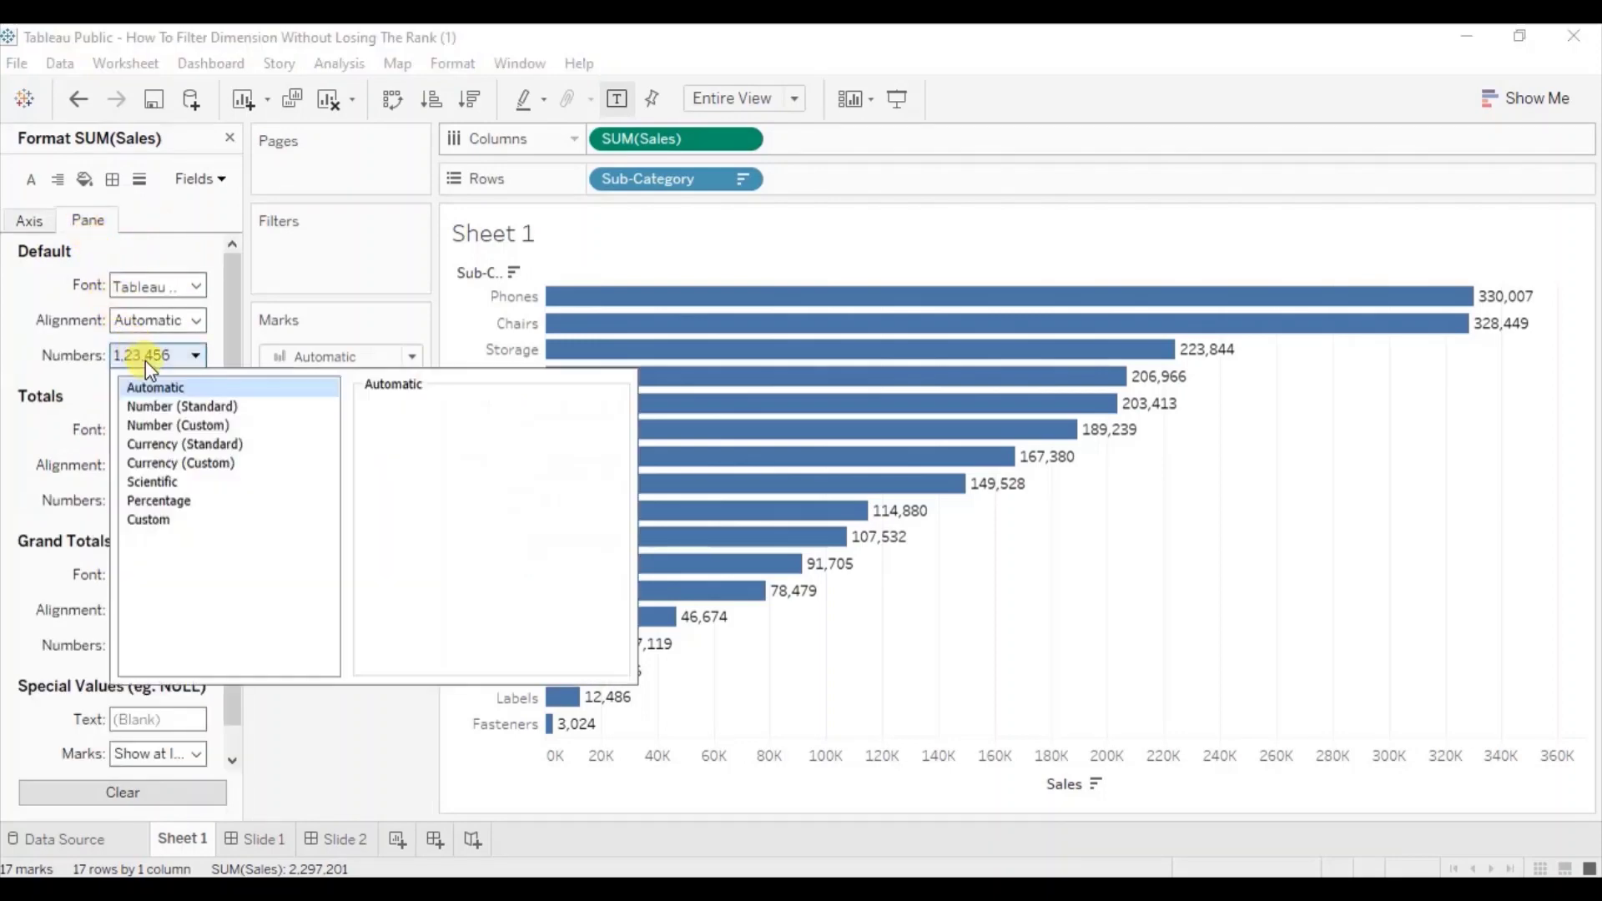
left_click(172, 462)
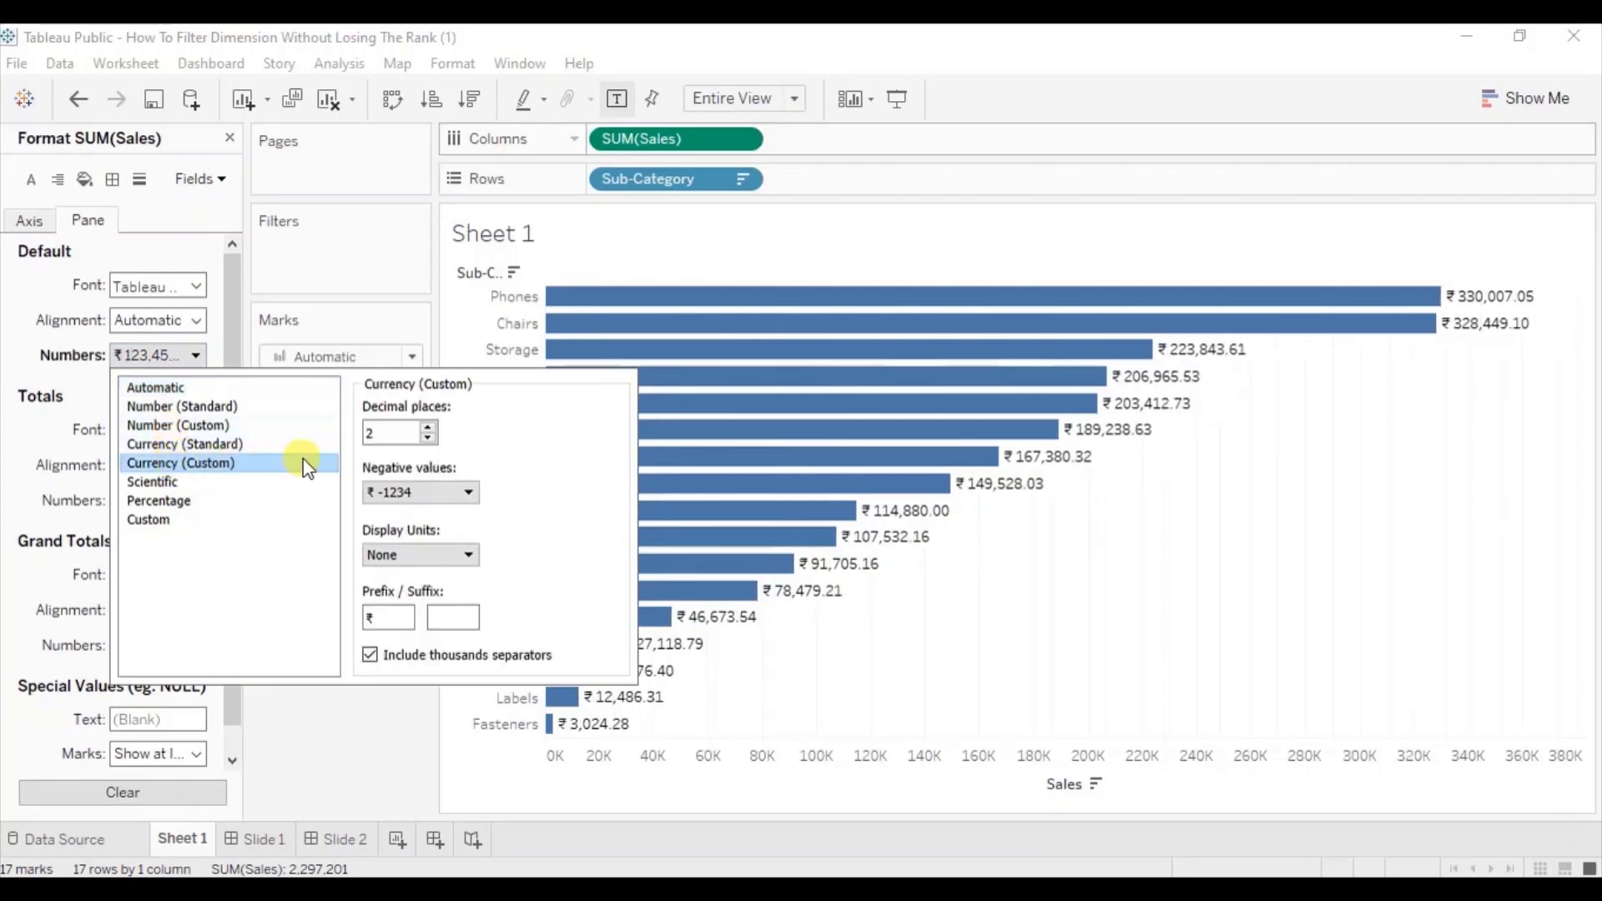
left_click(428, 437)
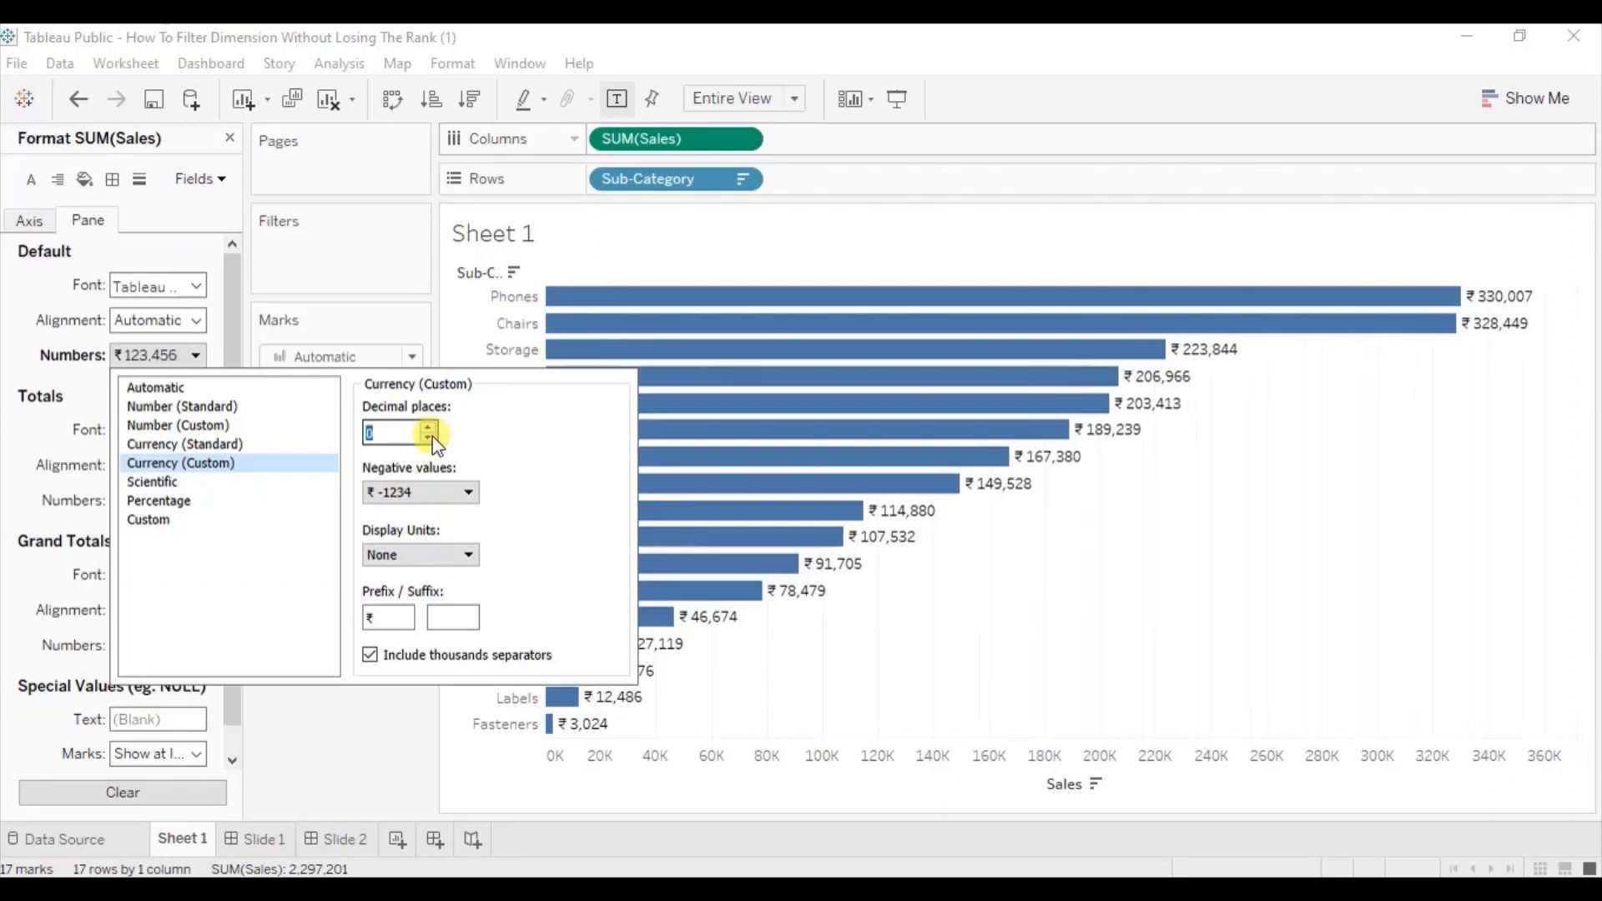
left_click(427, 438)
Set the currency format's display units to Thousands (K) with a $ prefix, and close the Sales formatting
left_click(415, 555)
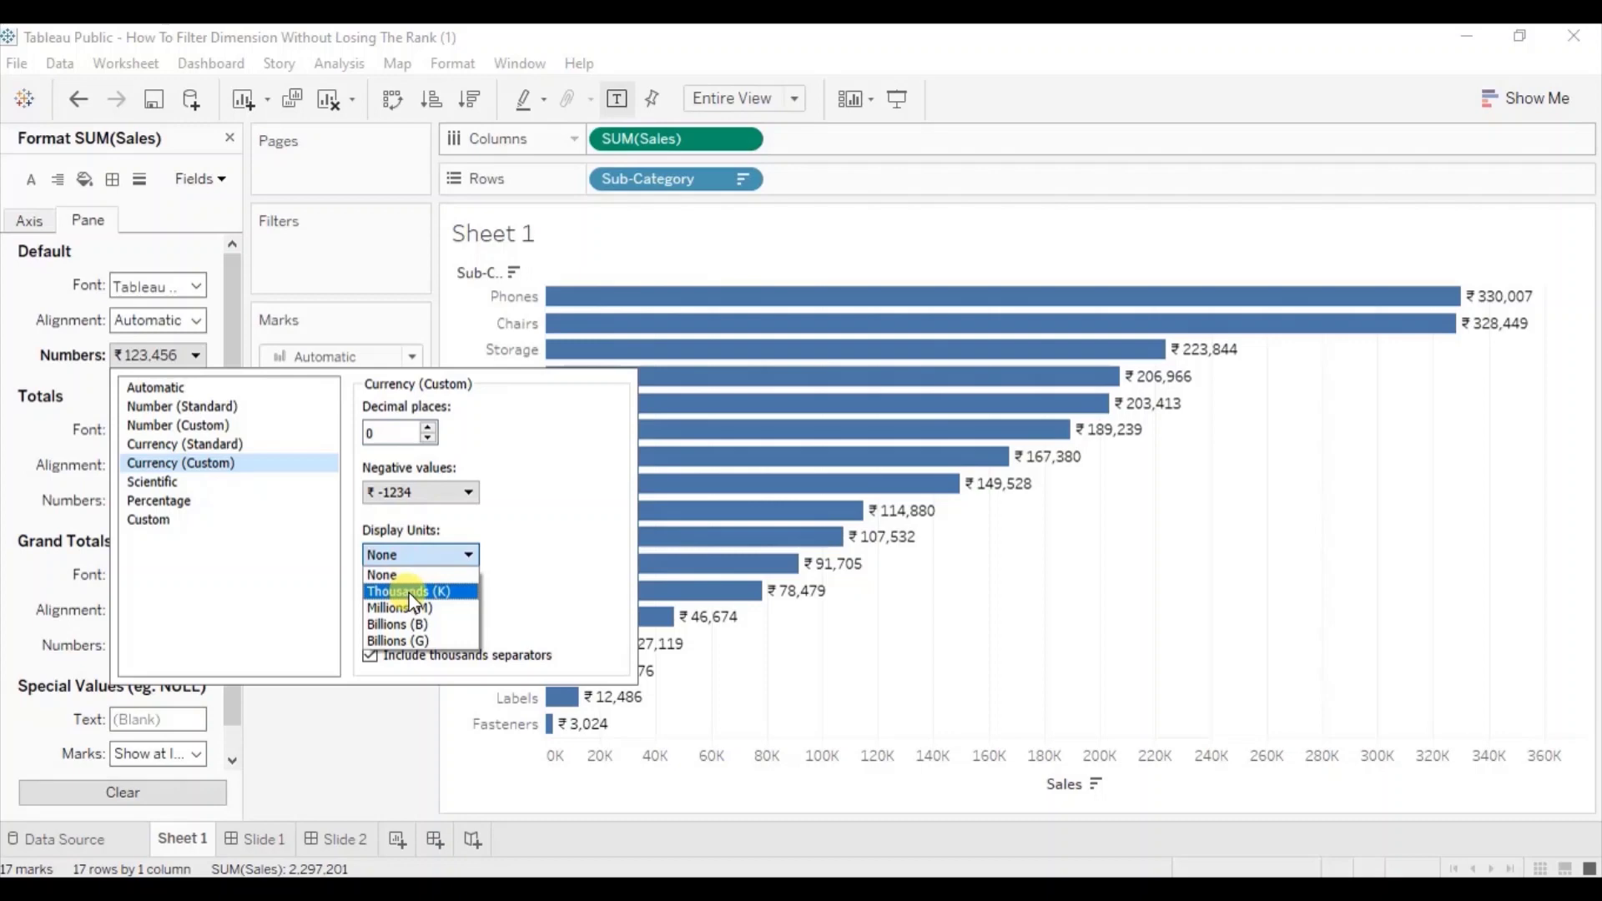
left_click(408, 592)
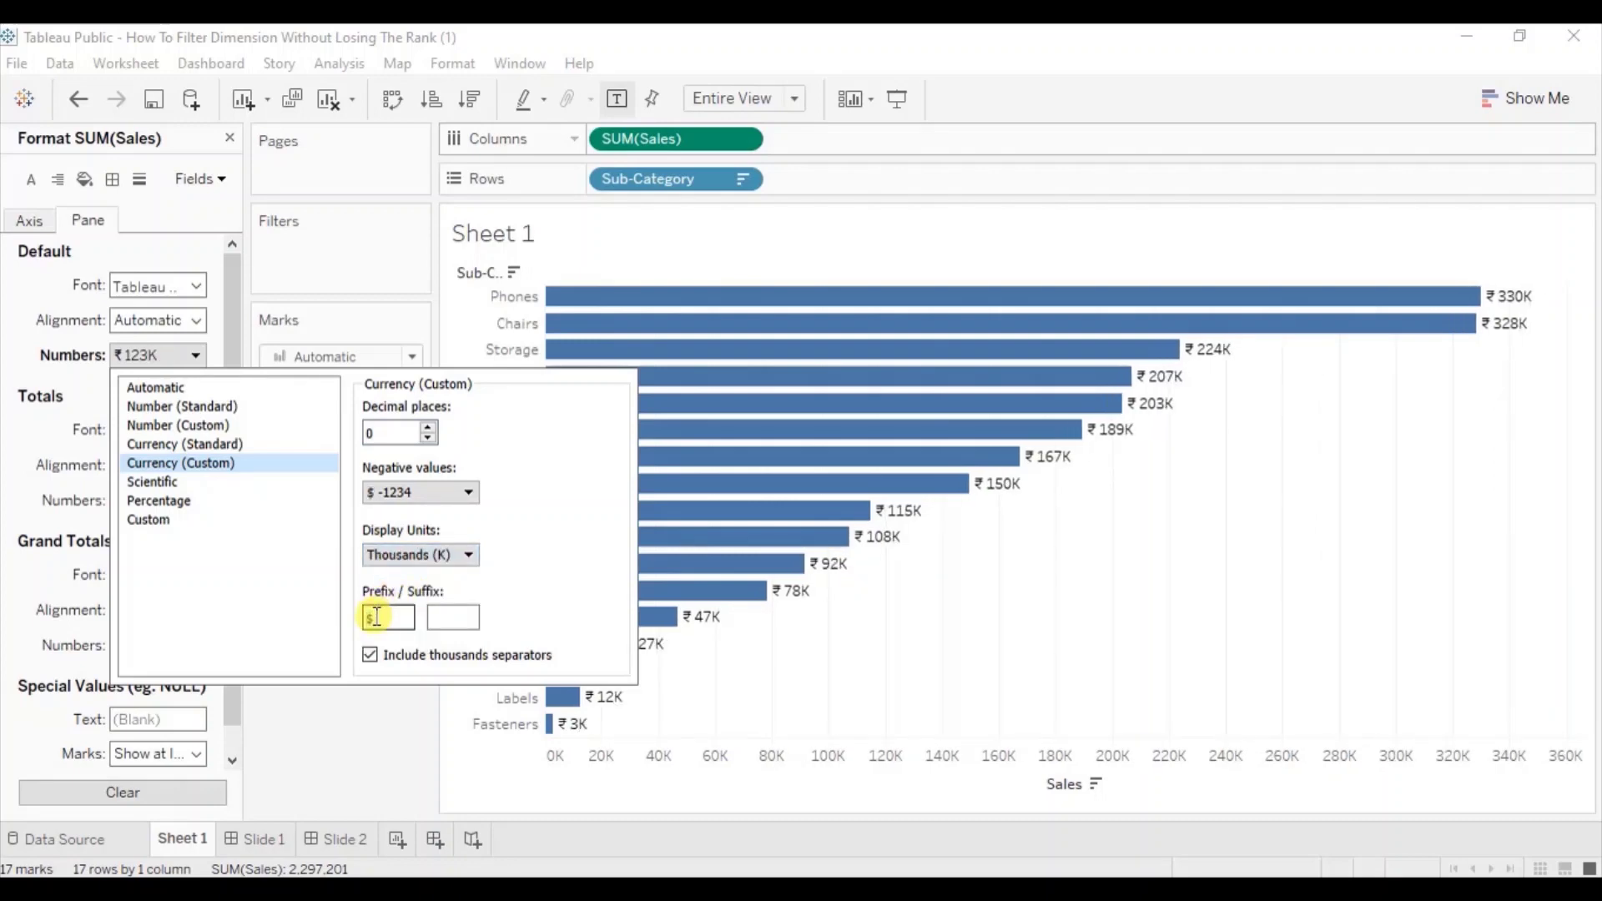
left_click(372, 718)
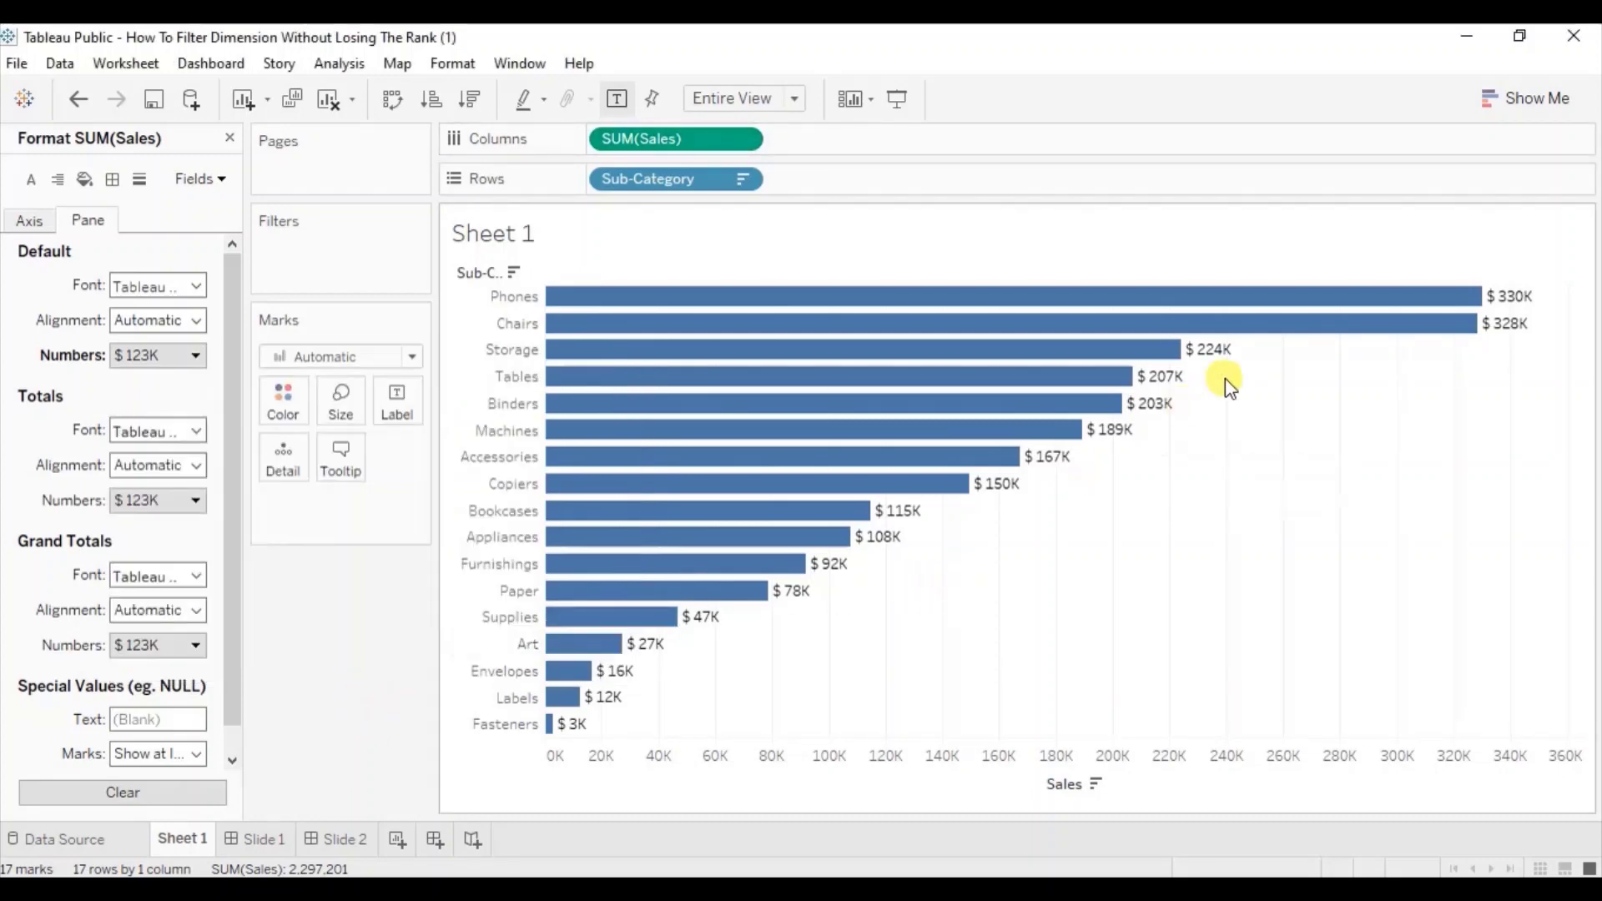
mouse_move(1517, 329)
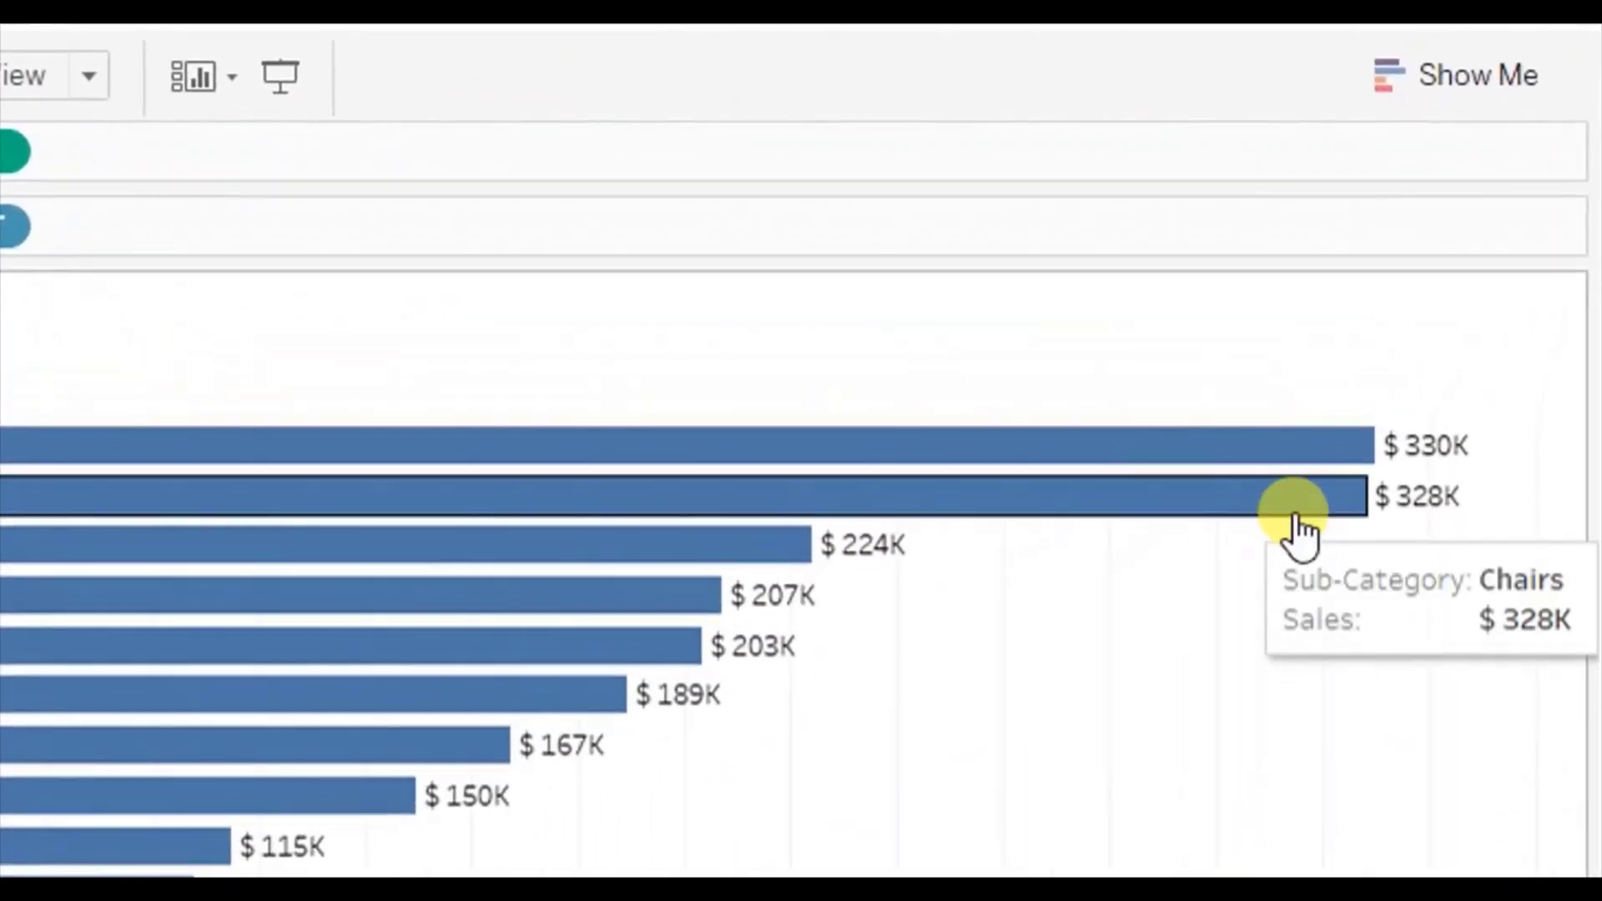
mouse_move(1393, 346)
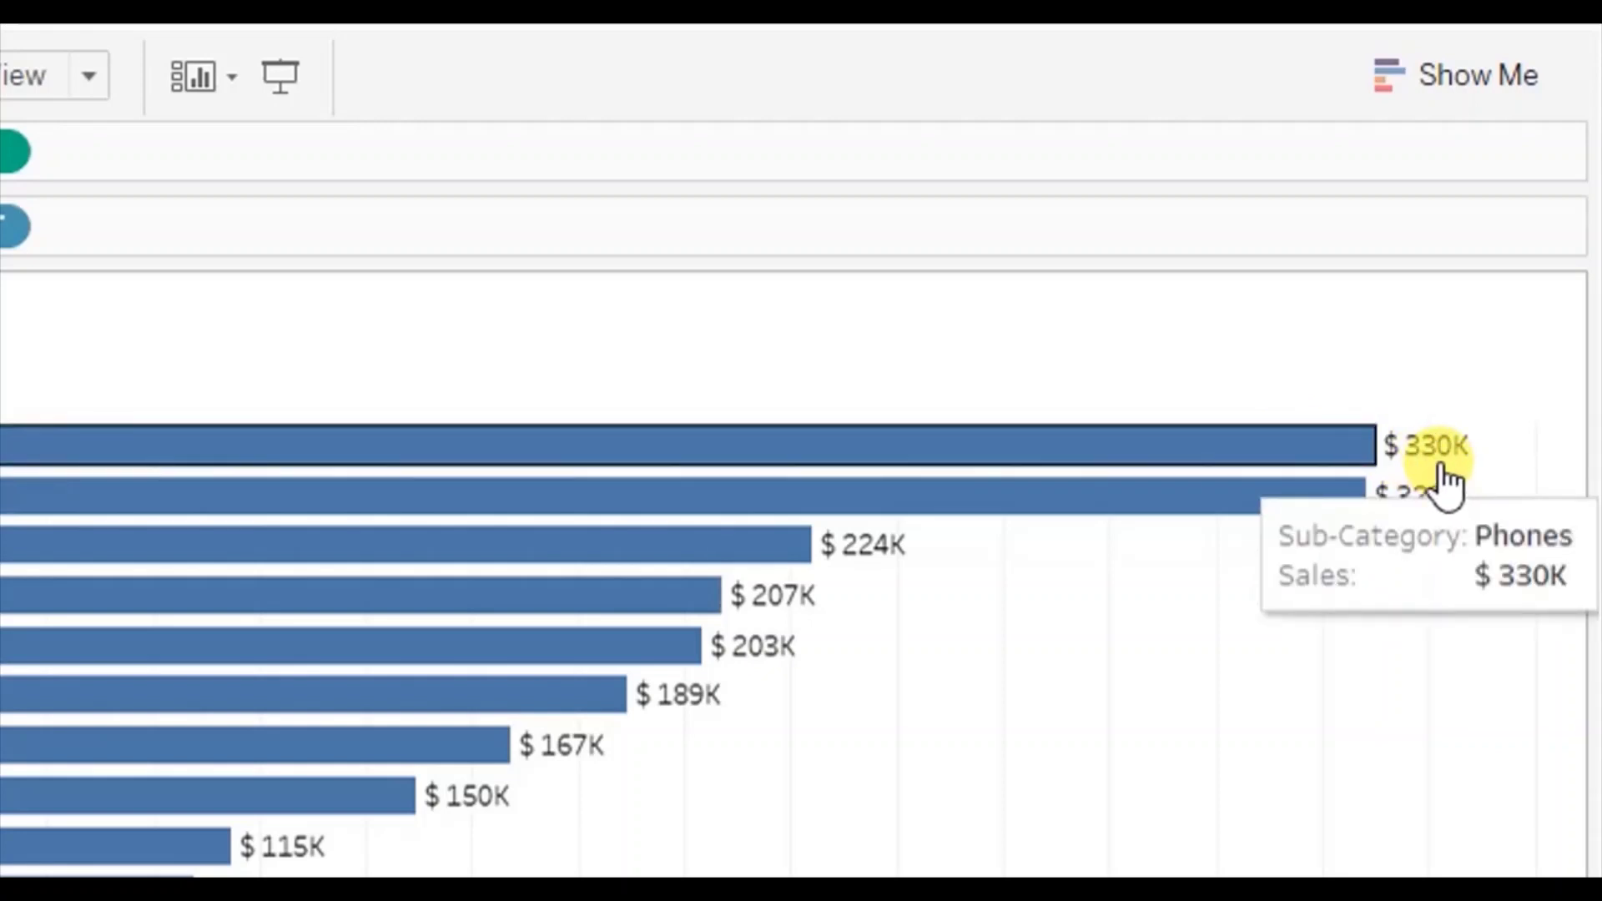
mouse_move(1372, 493)
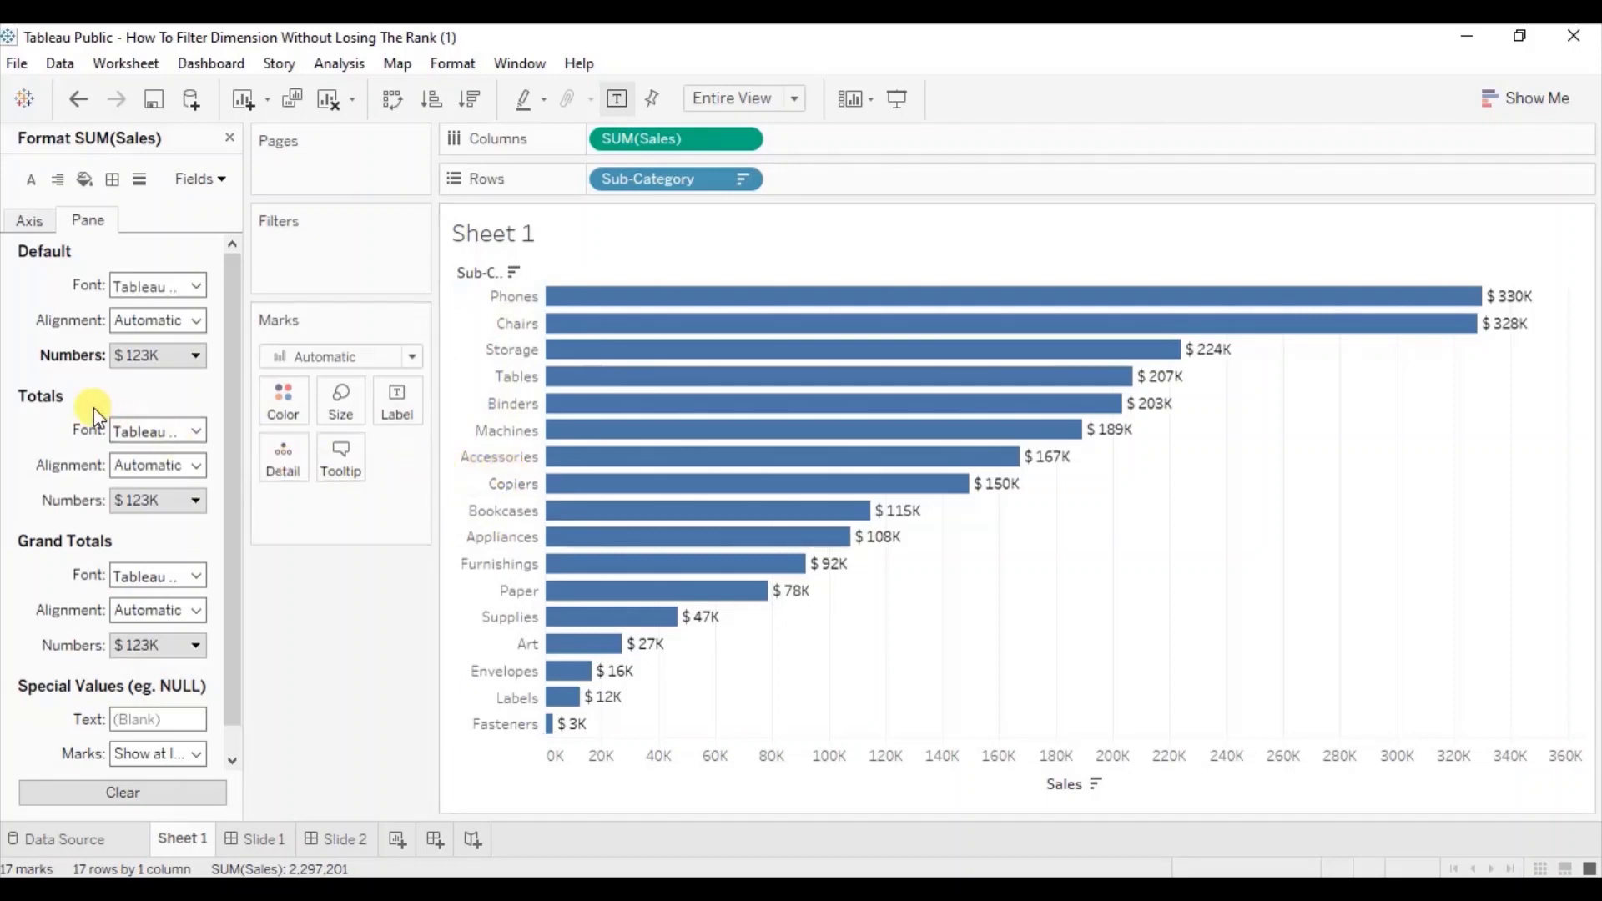
left_click(230, 137)
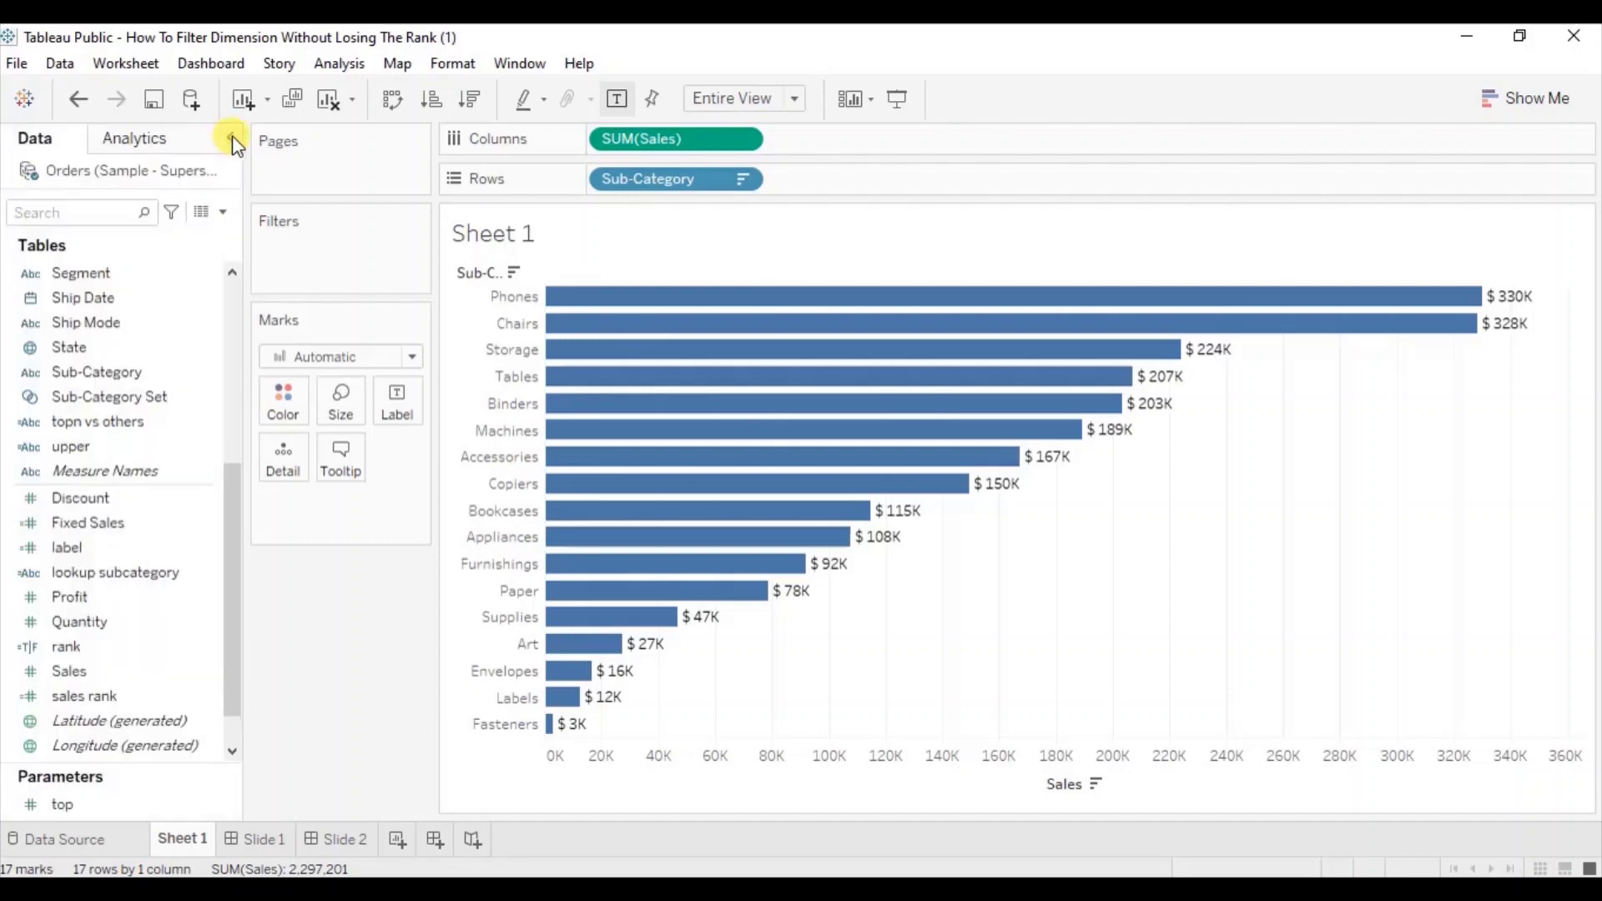
Create a new calculated field named Rank
left_click(224, 213)
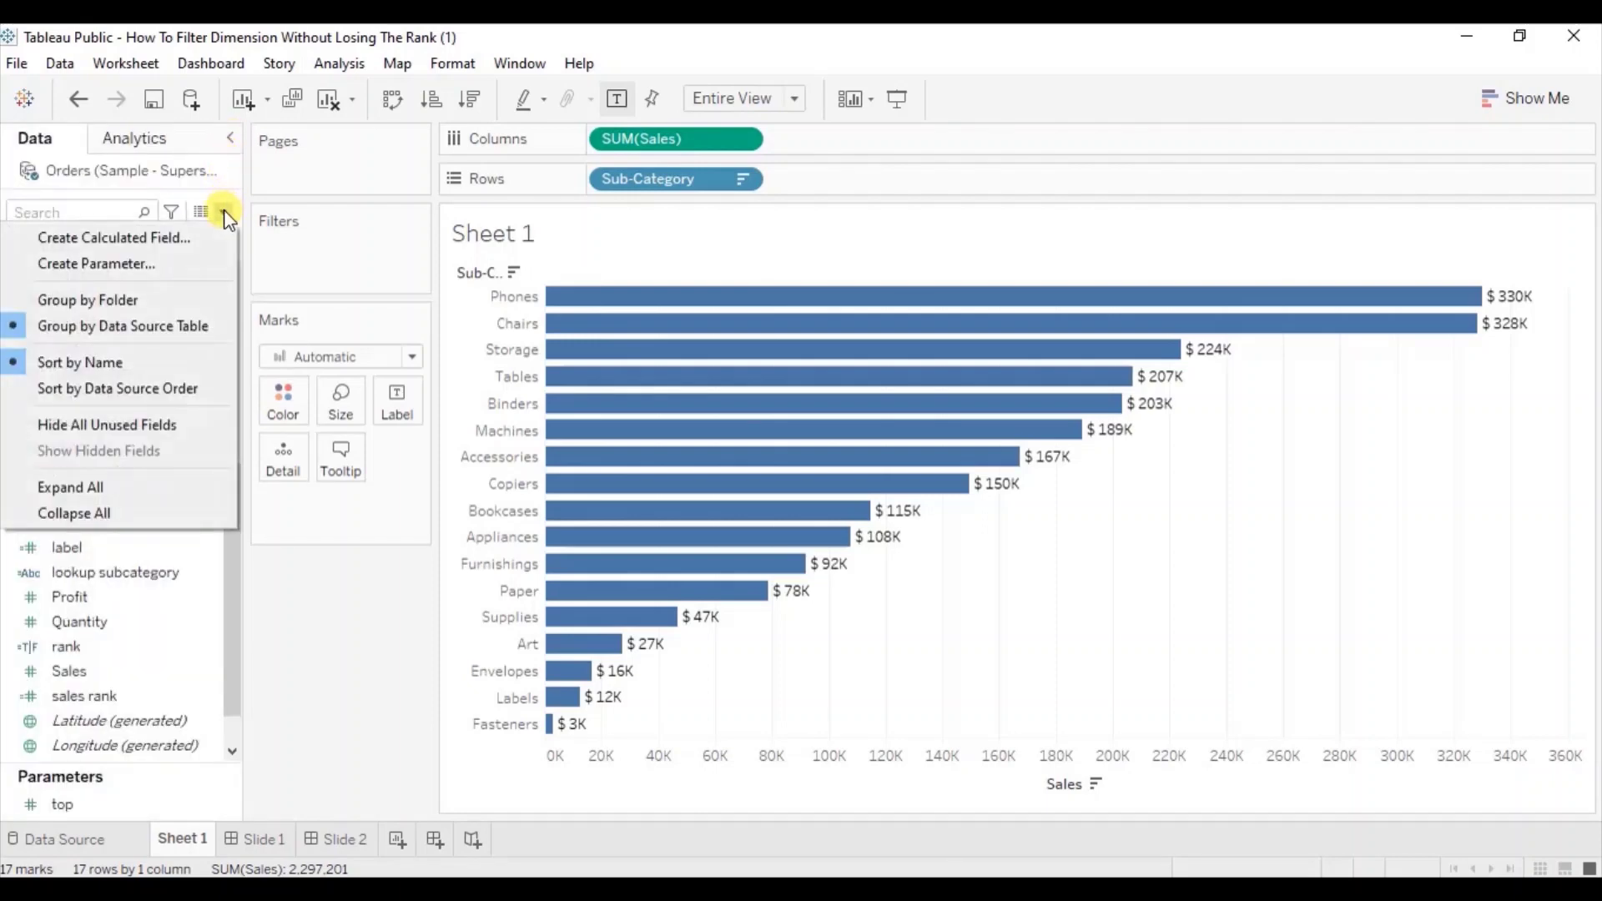
left_click(177, 237)
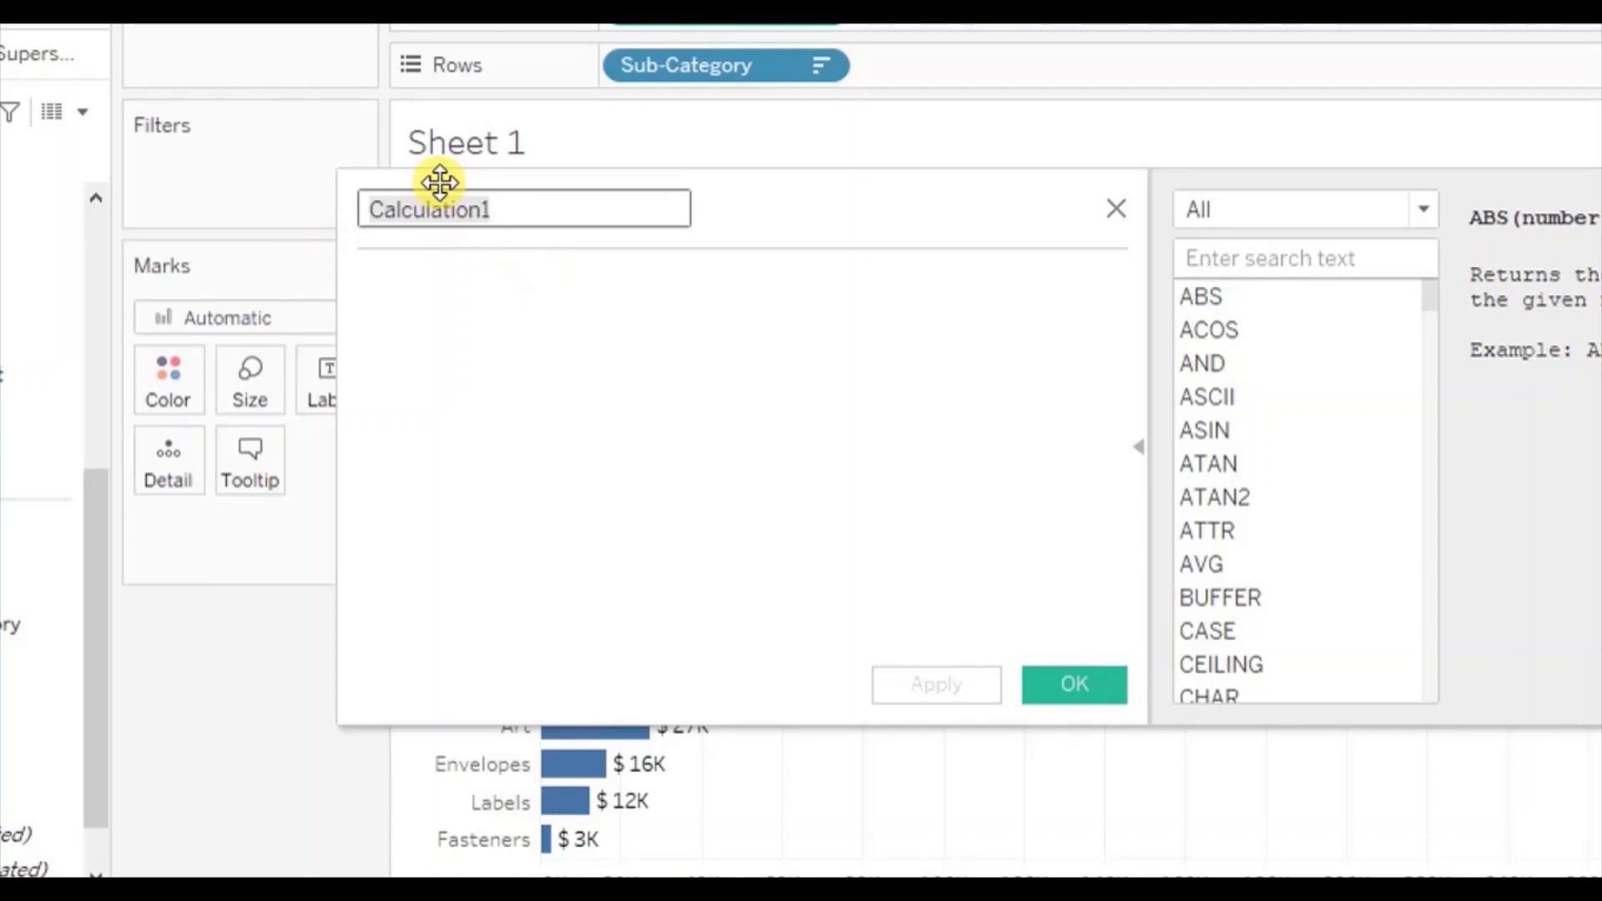
type("Rank")
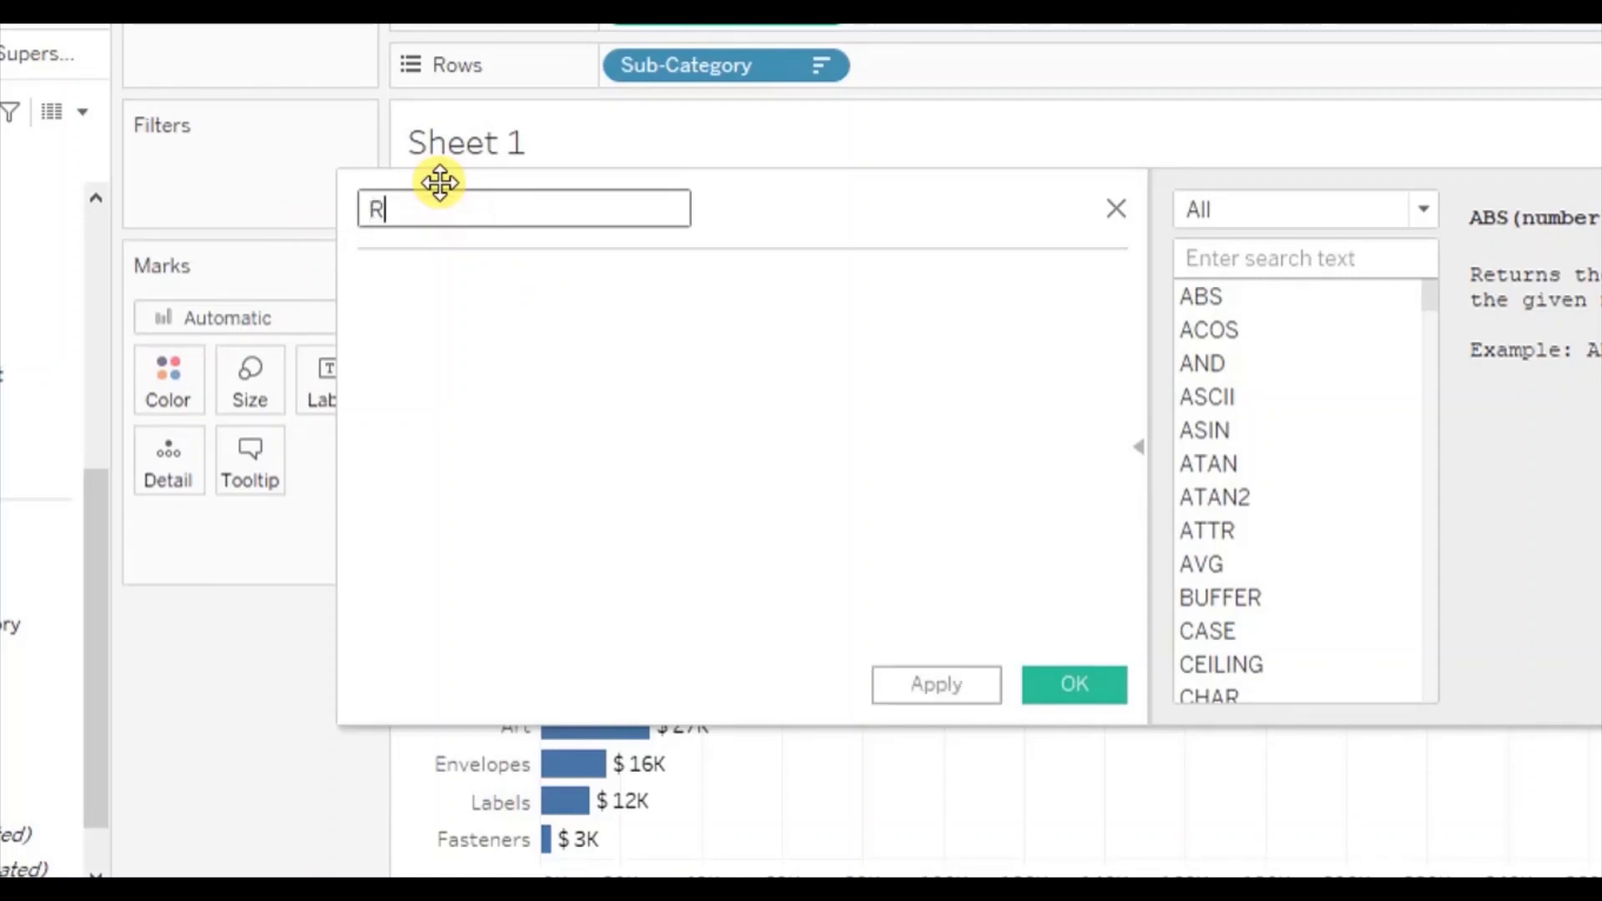
left_click(429, 293)
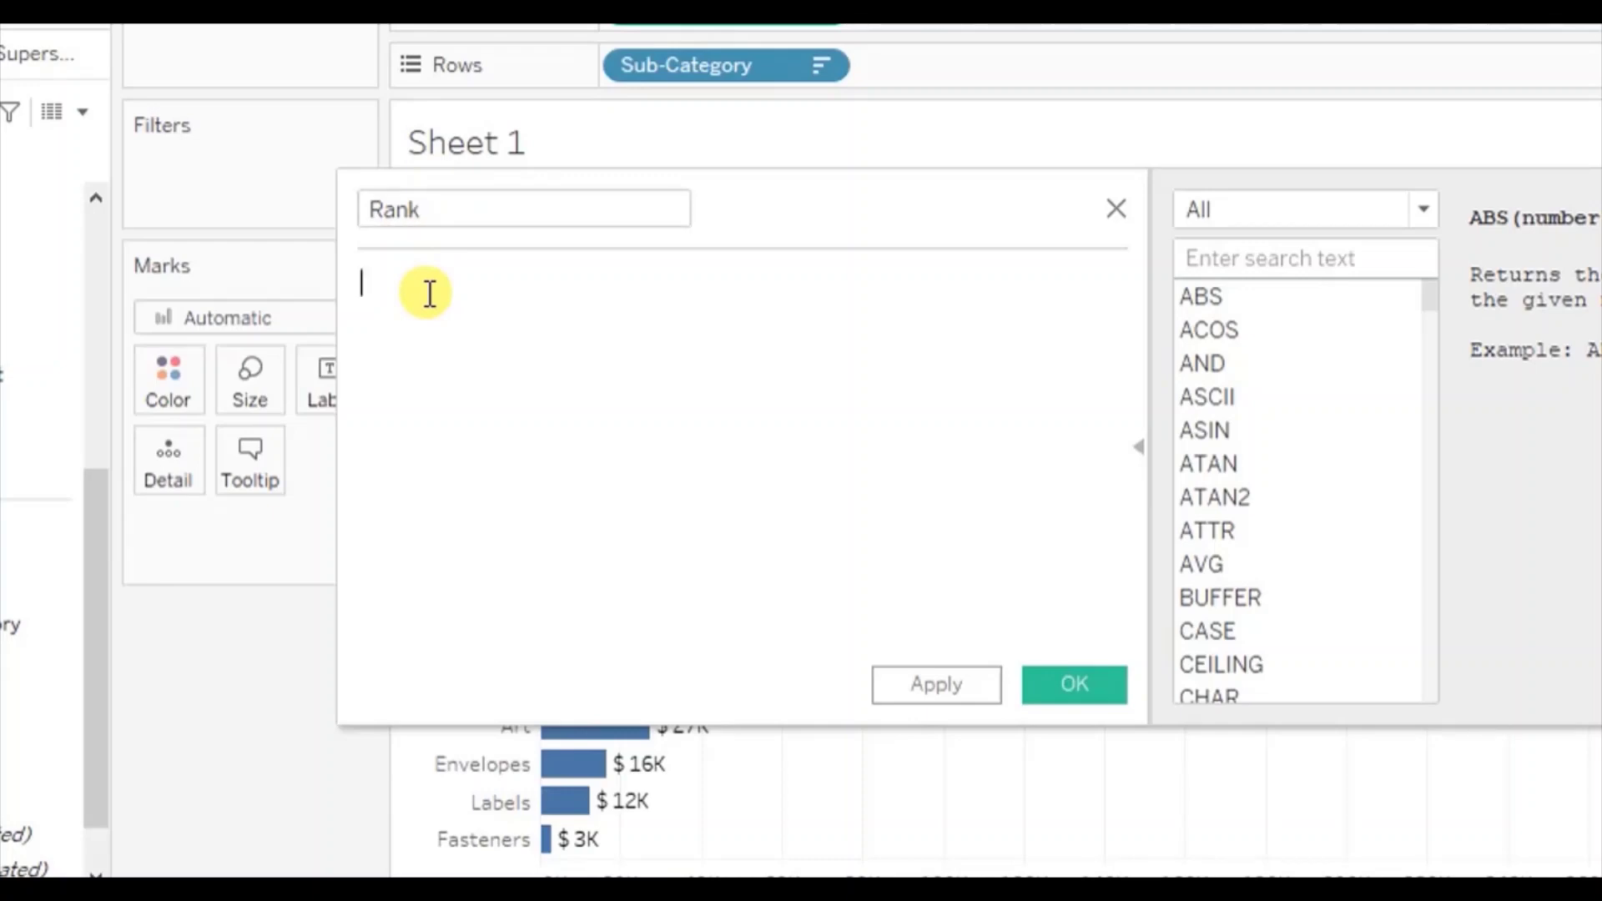
Define the Rank calculation as RANK(SUM([Sales])) and save the field
type("Rank")
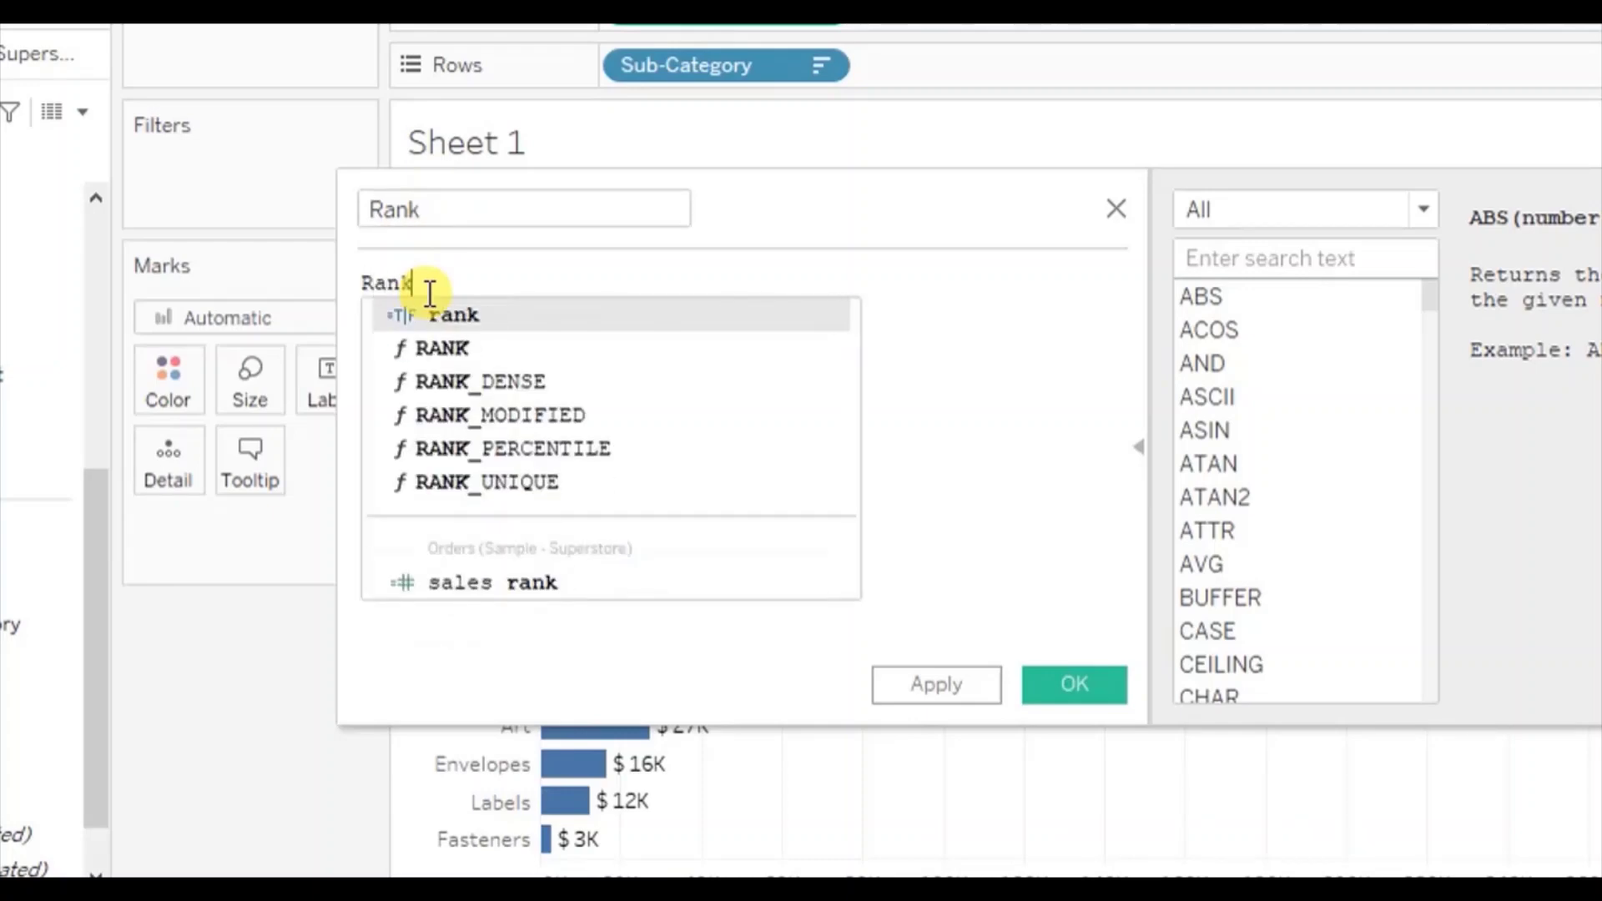
key("Down")
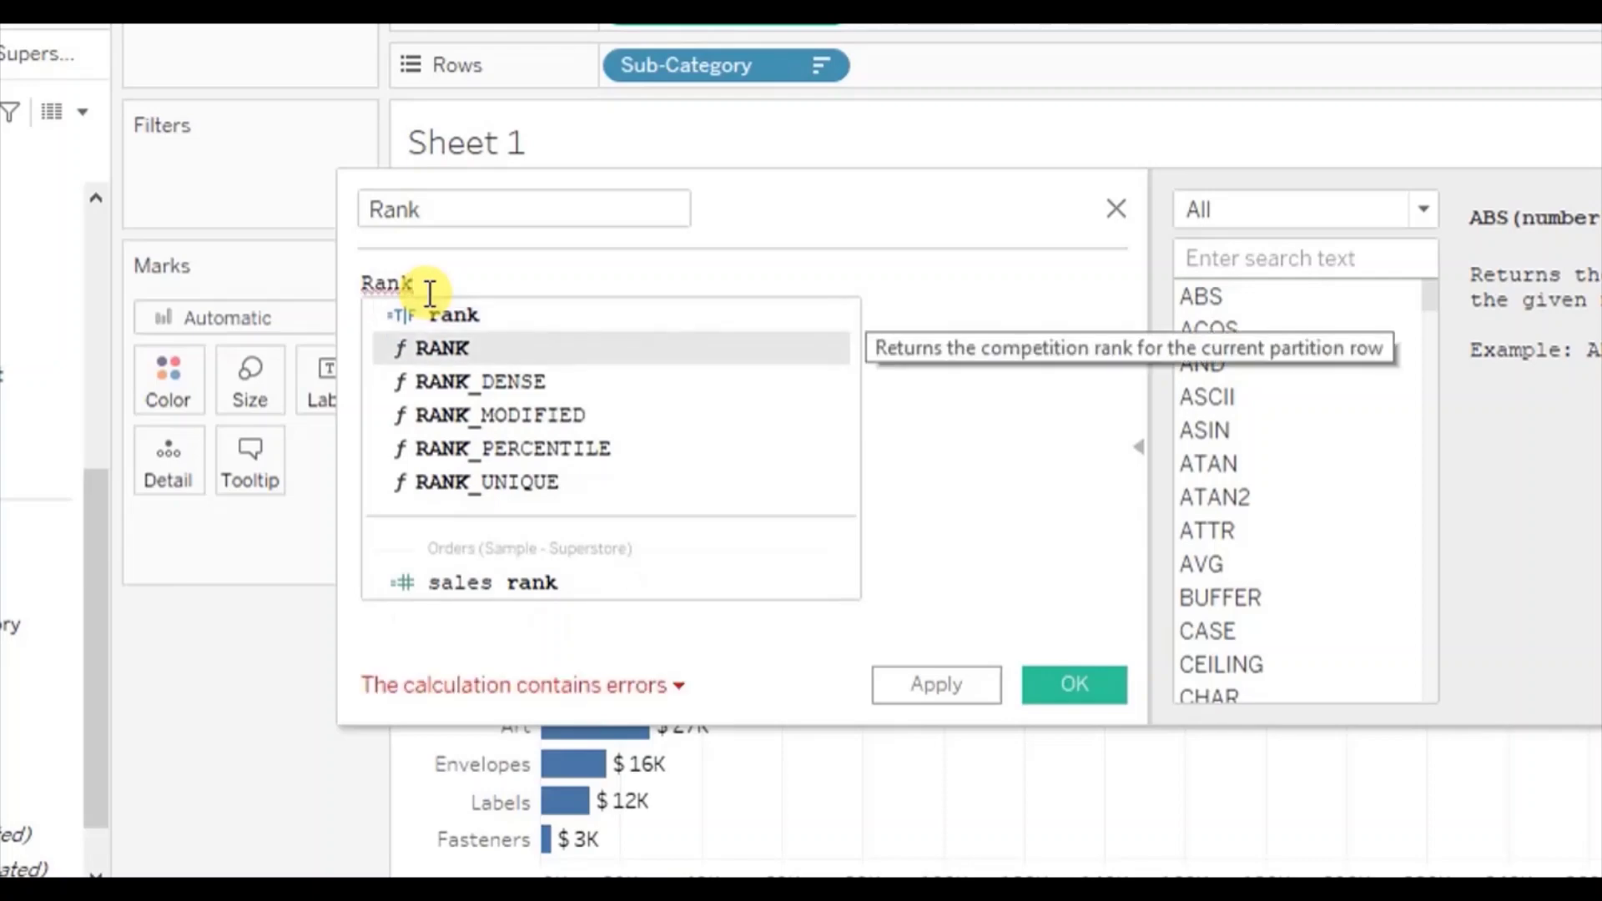
key("Return")
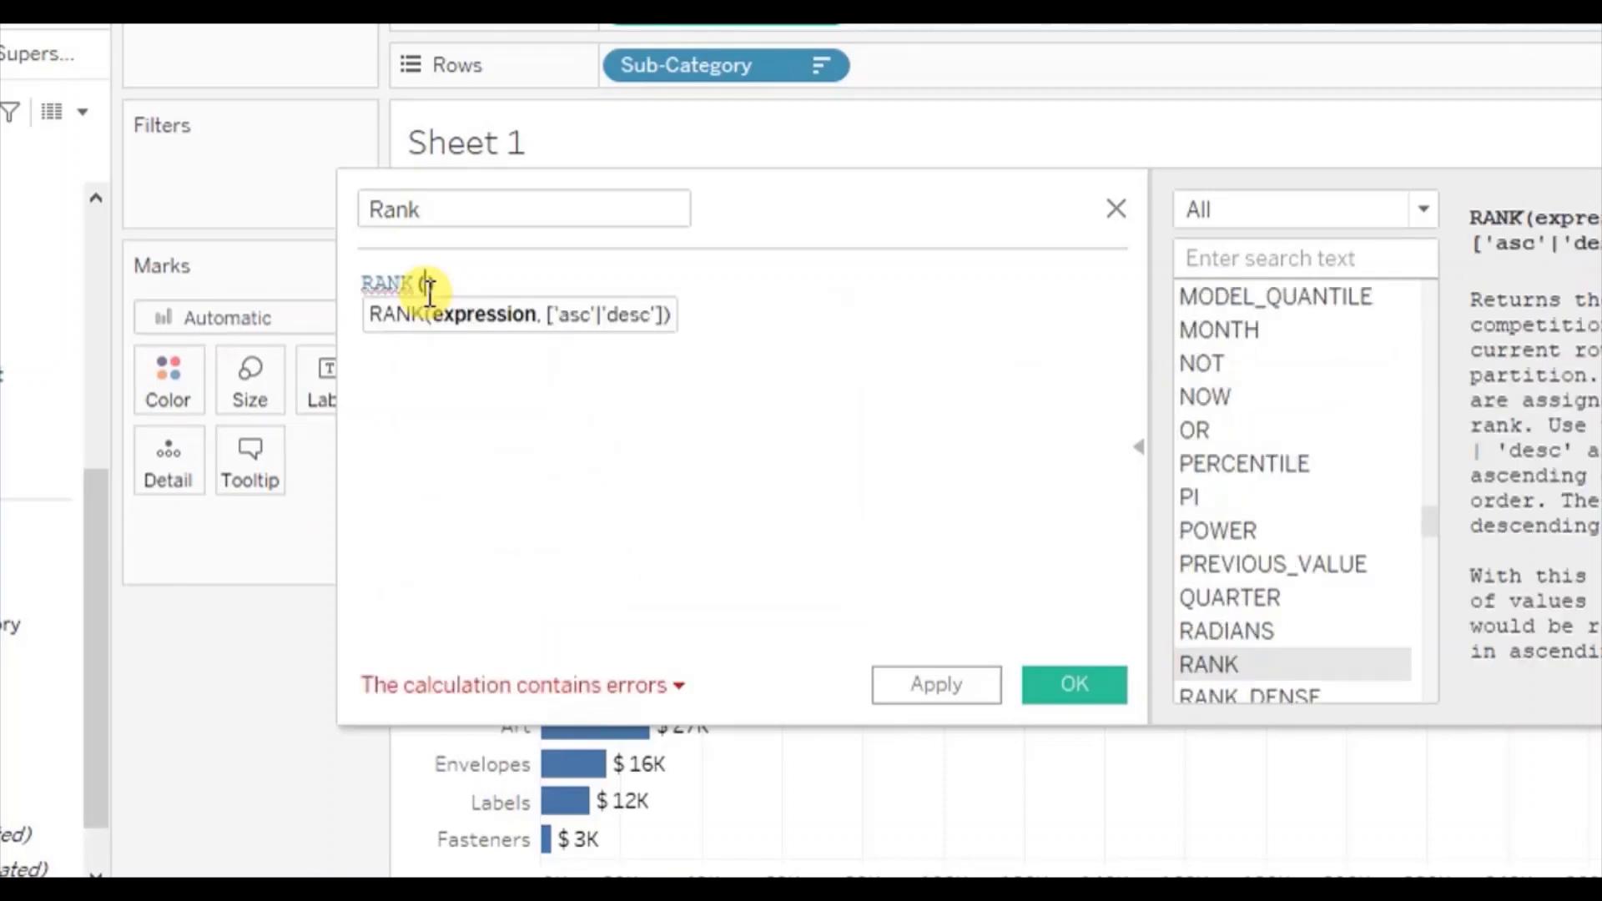
type("Sum")
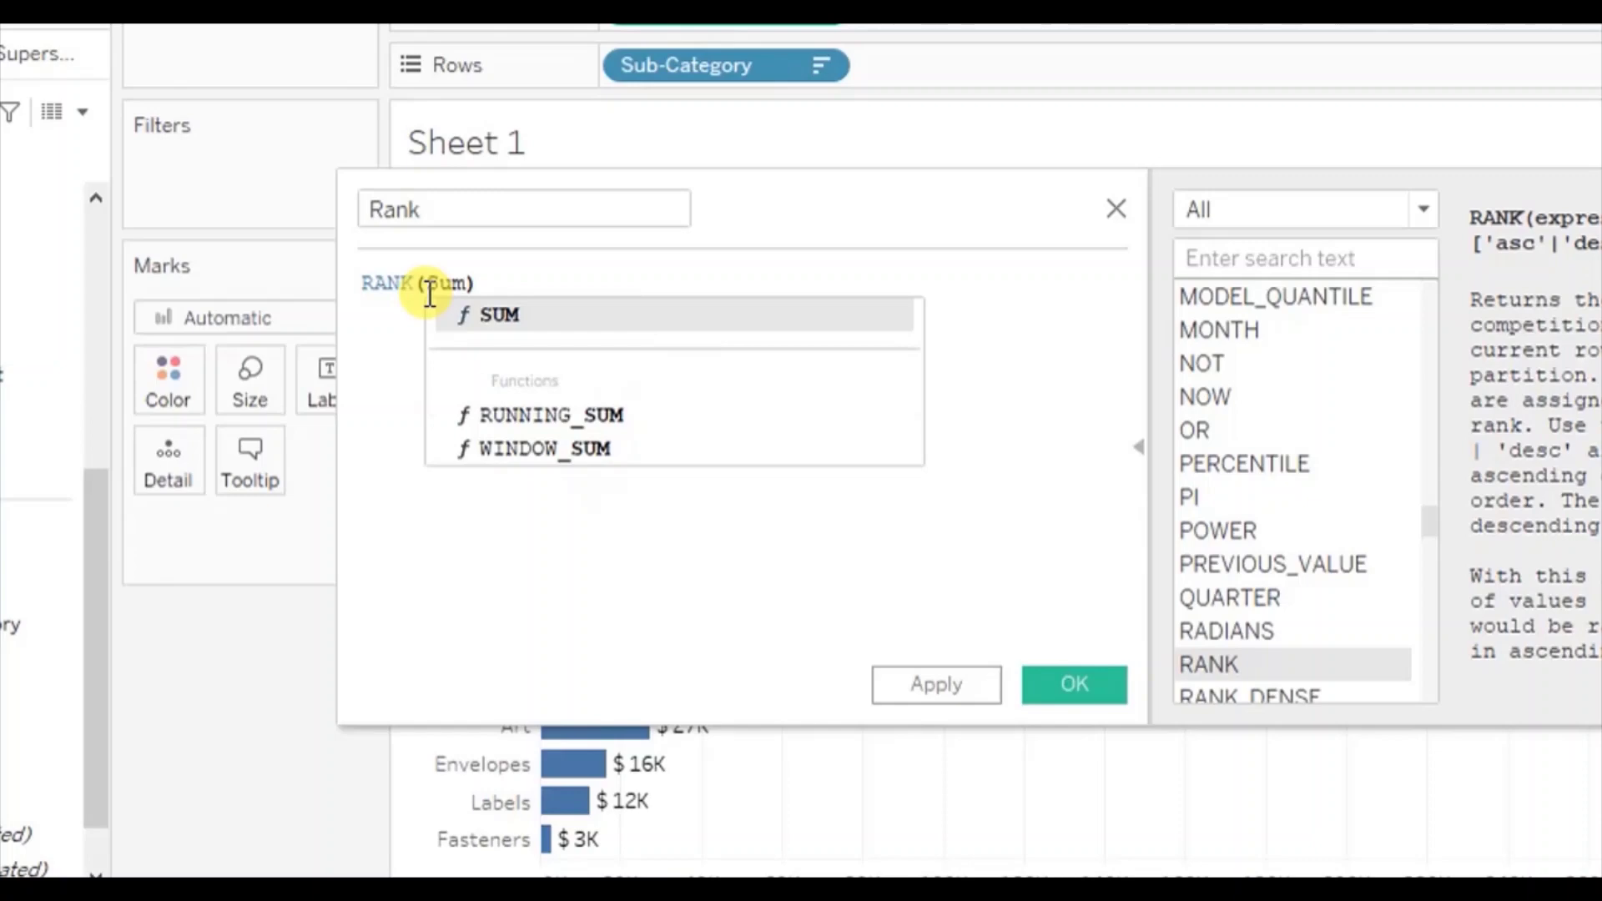
key("Return")
type("sales")
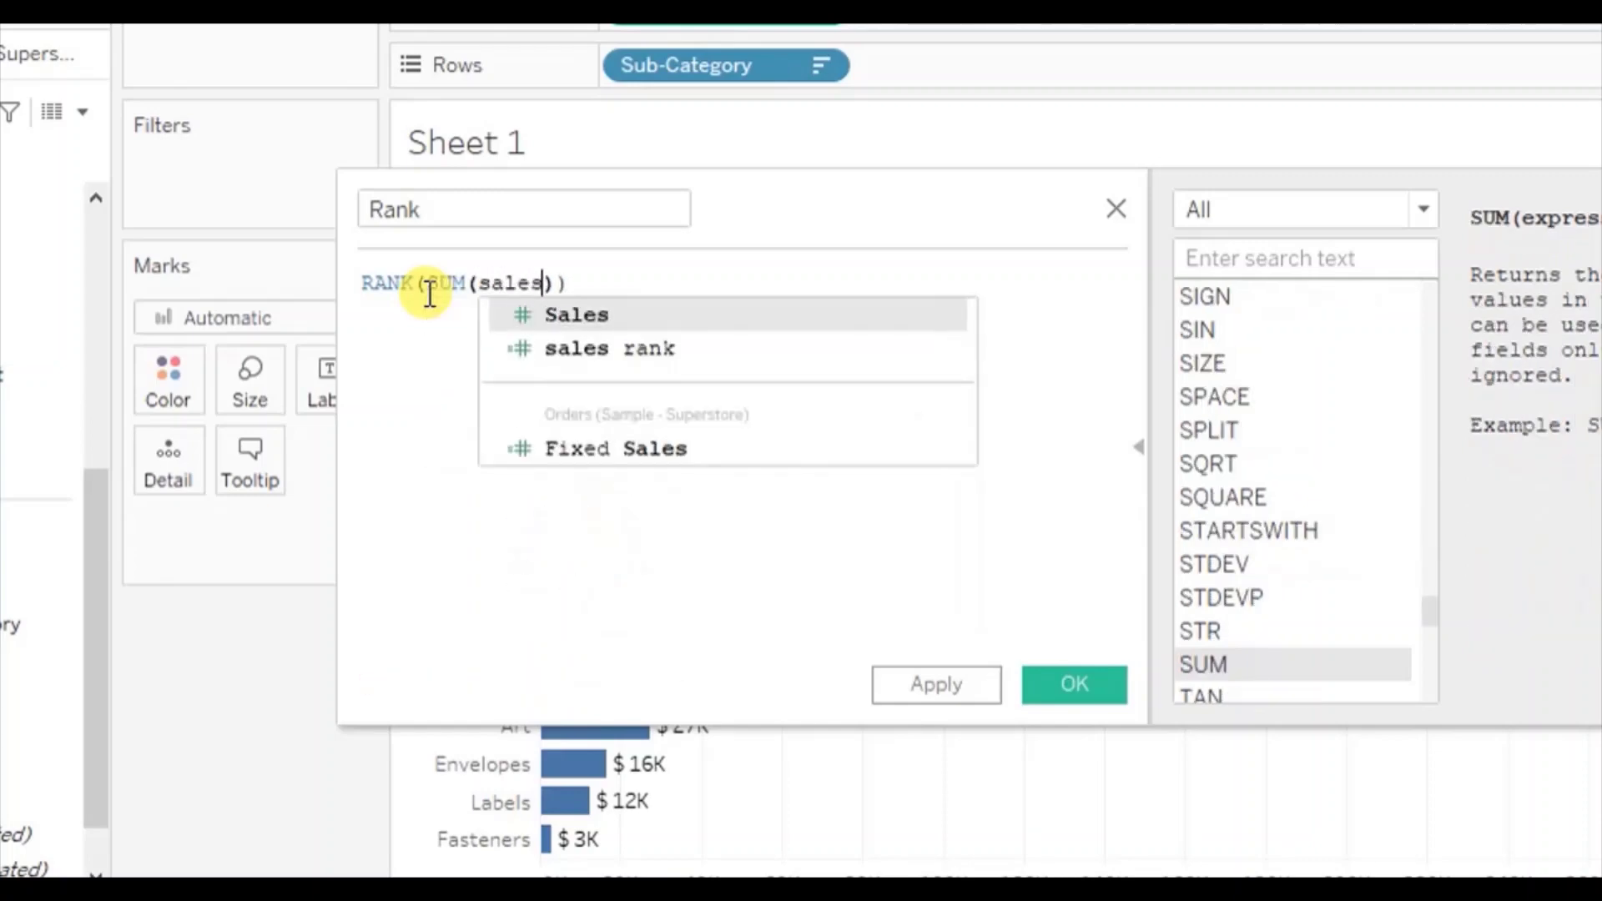
key("Return")
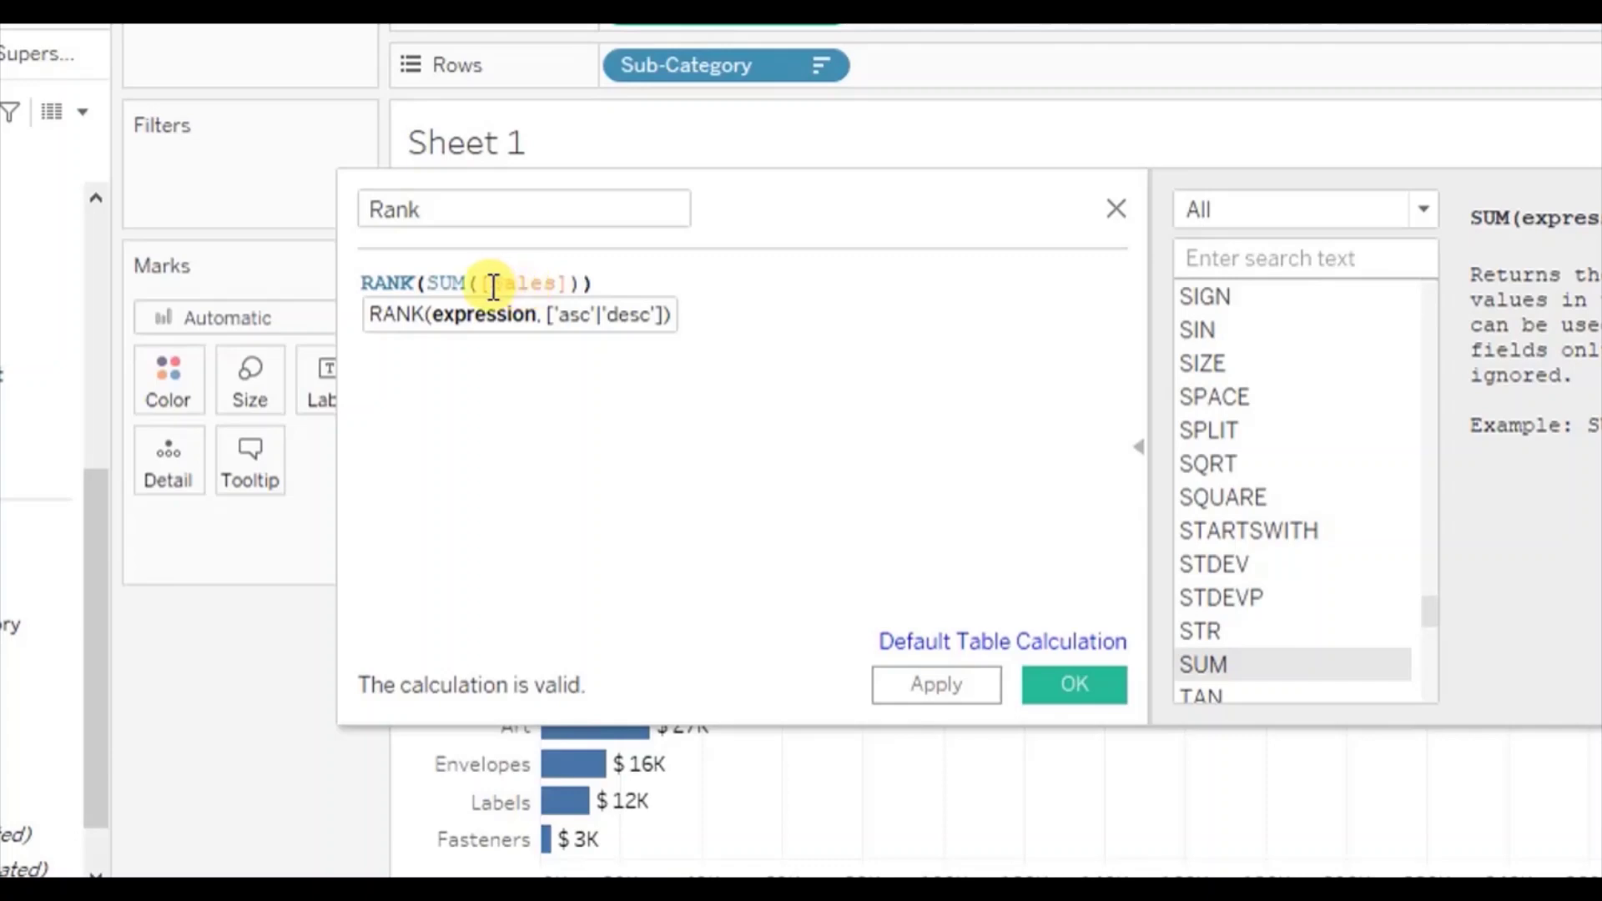
left_click_drag(486, 286, 553, 283)
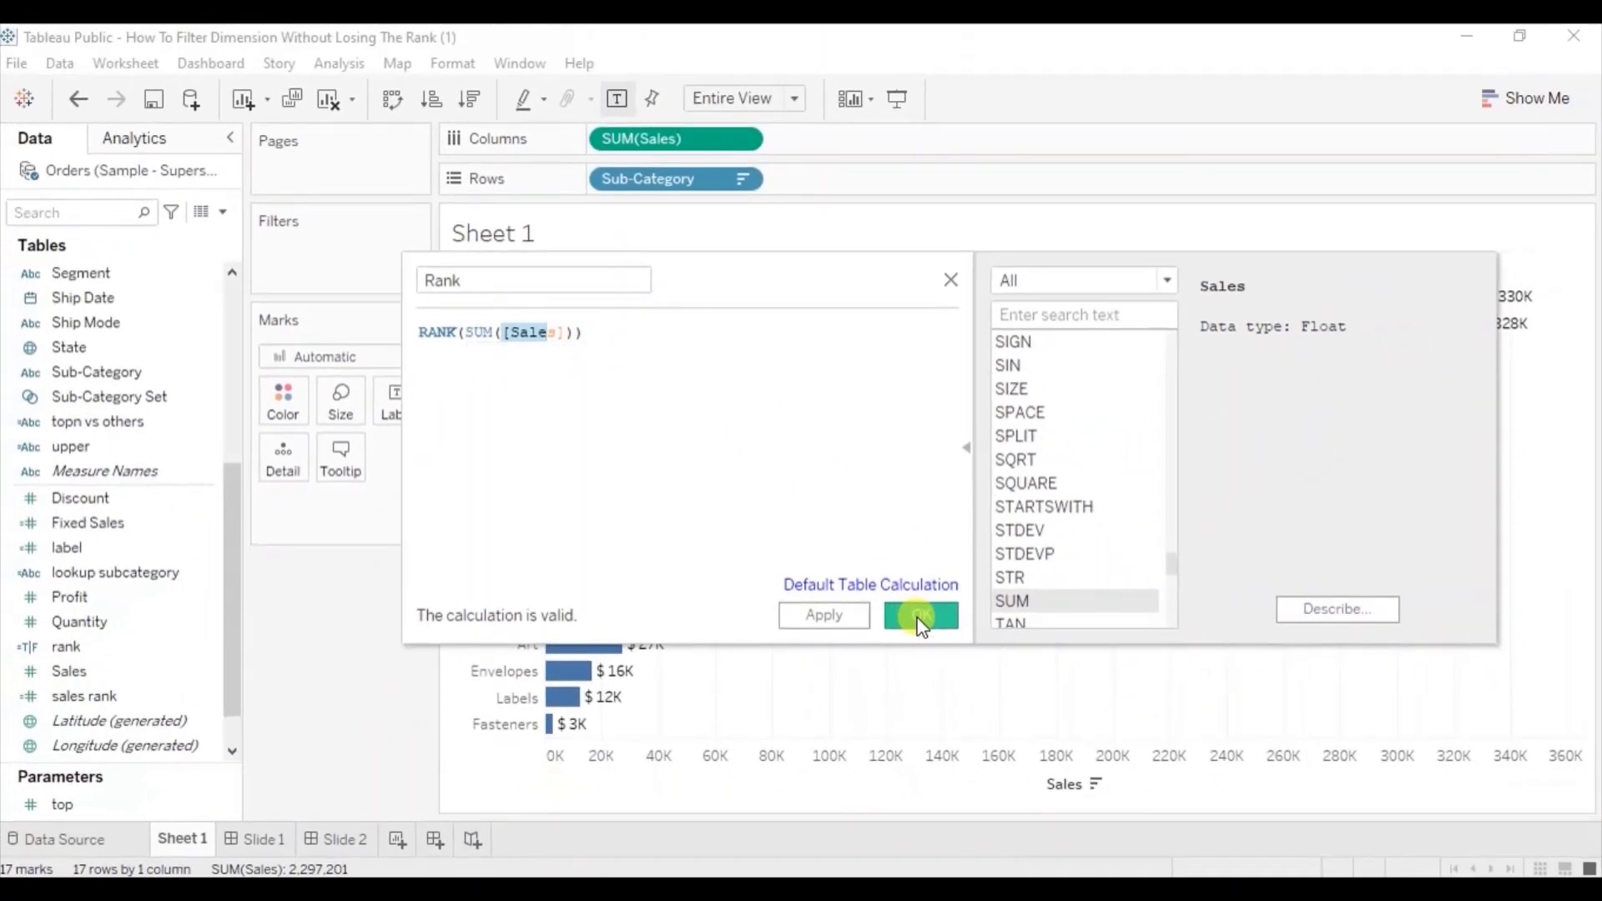
left_click(921, 616)
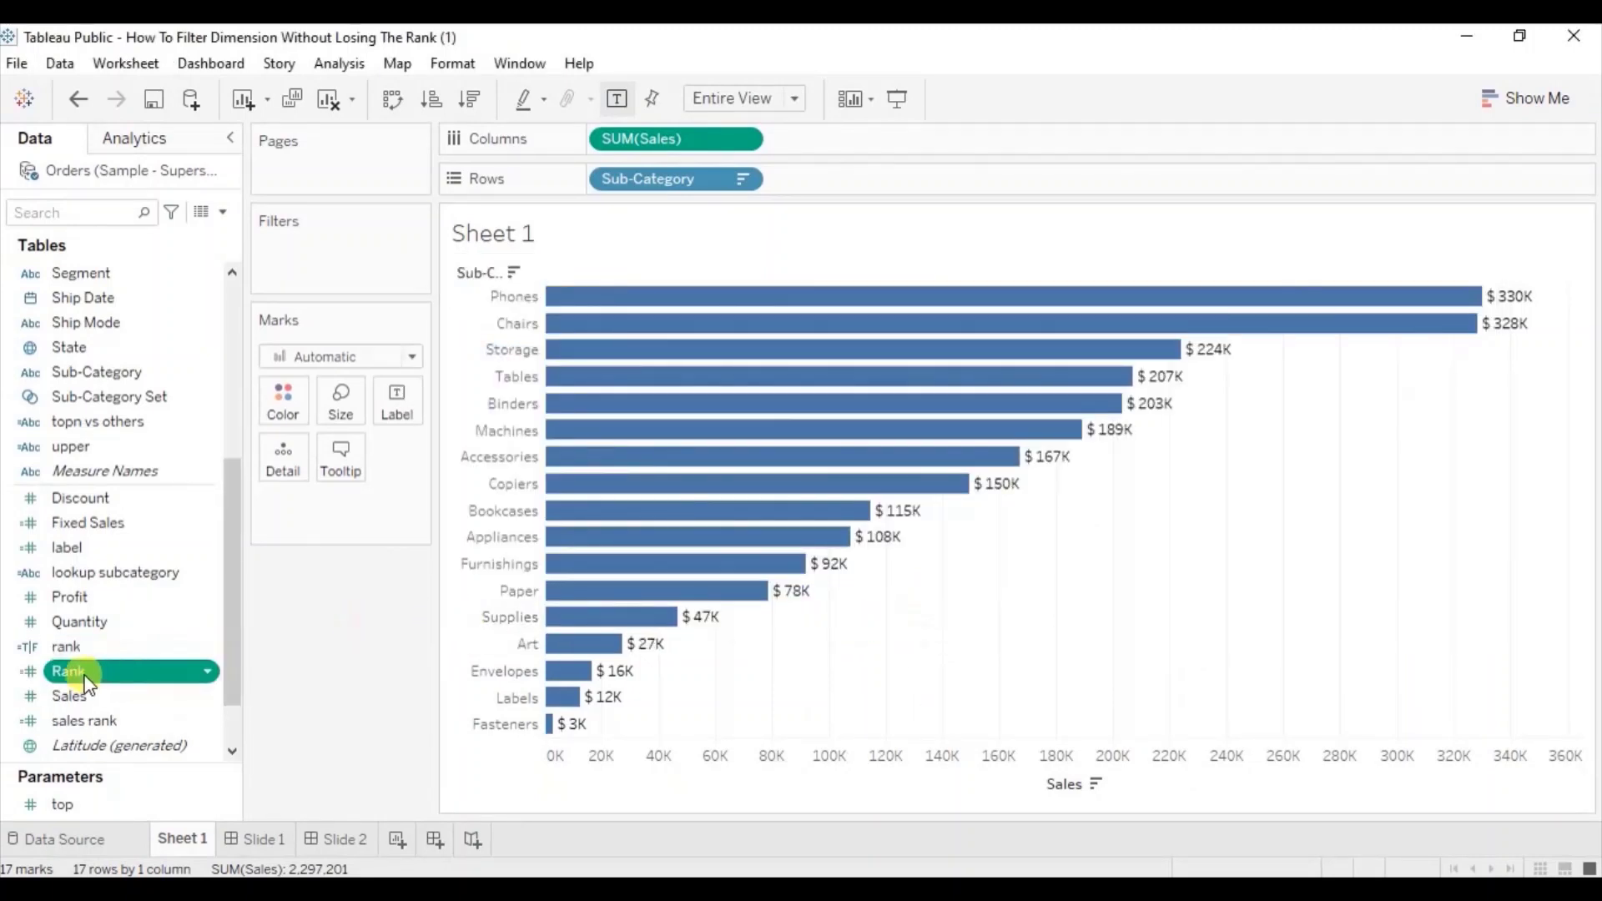
Add the new numeric Rank field to the columns after SUM(Sales)
left_click_drag(85, 677, 820, 144)
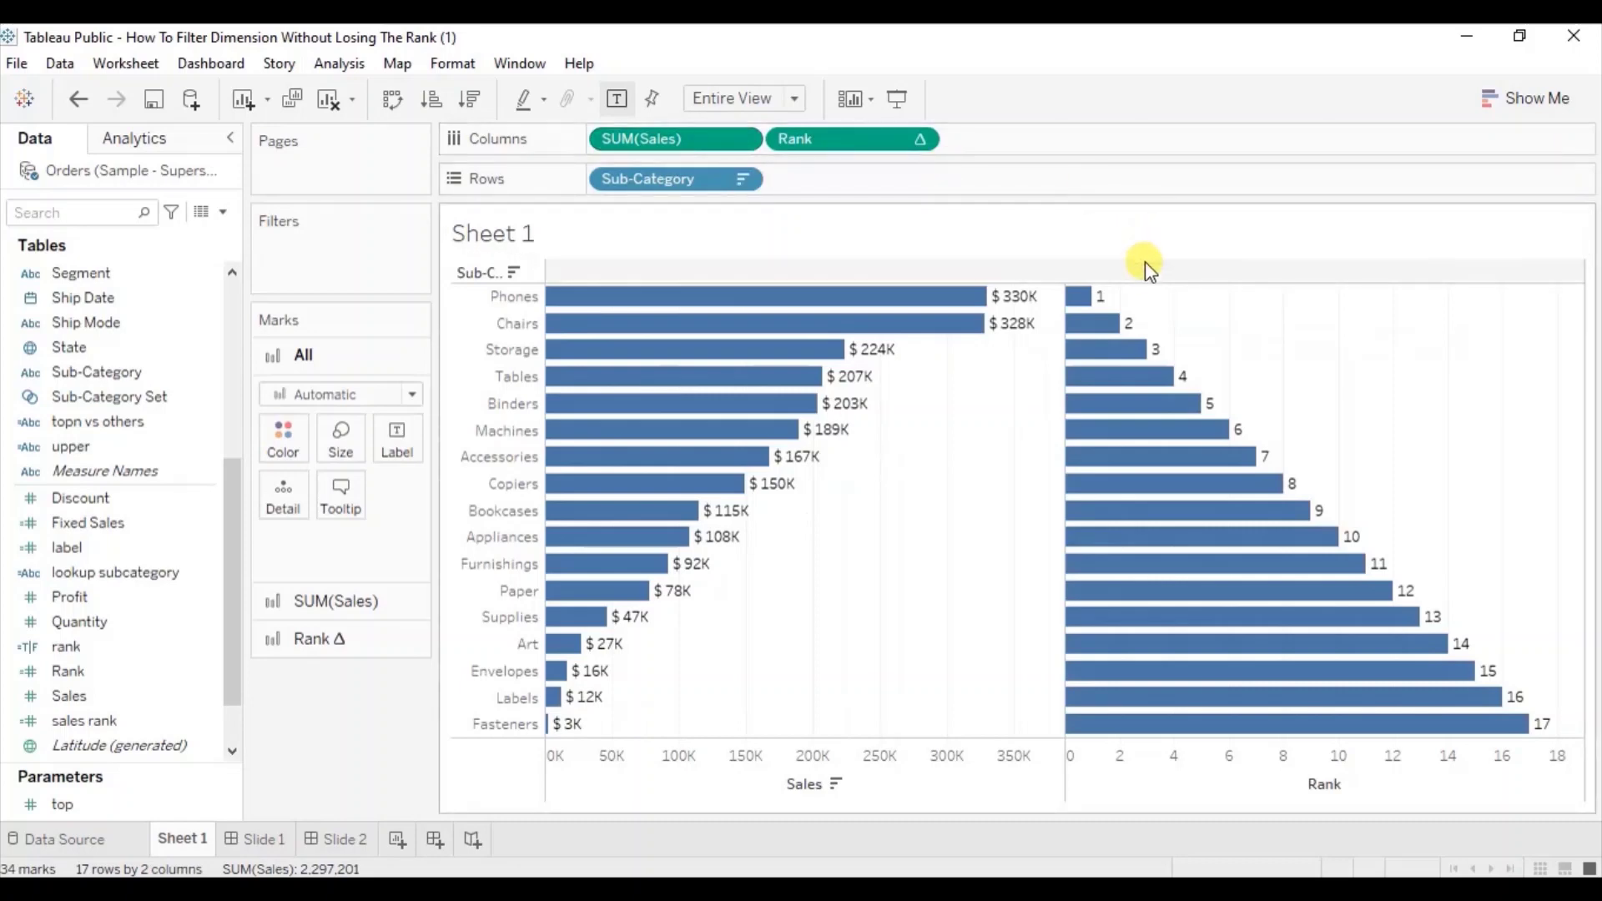
mouse_move(1076, 307)
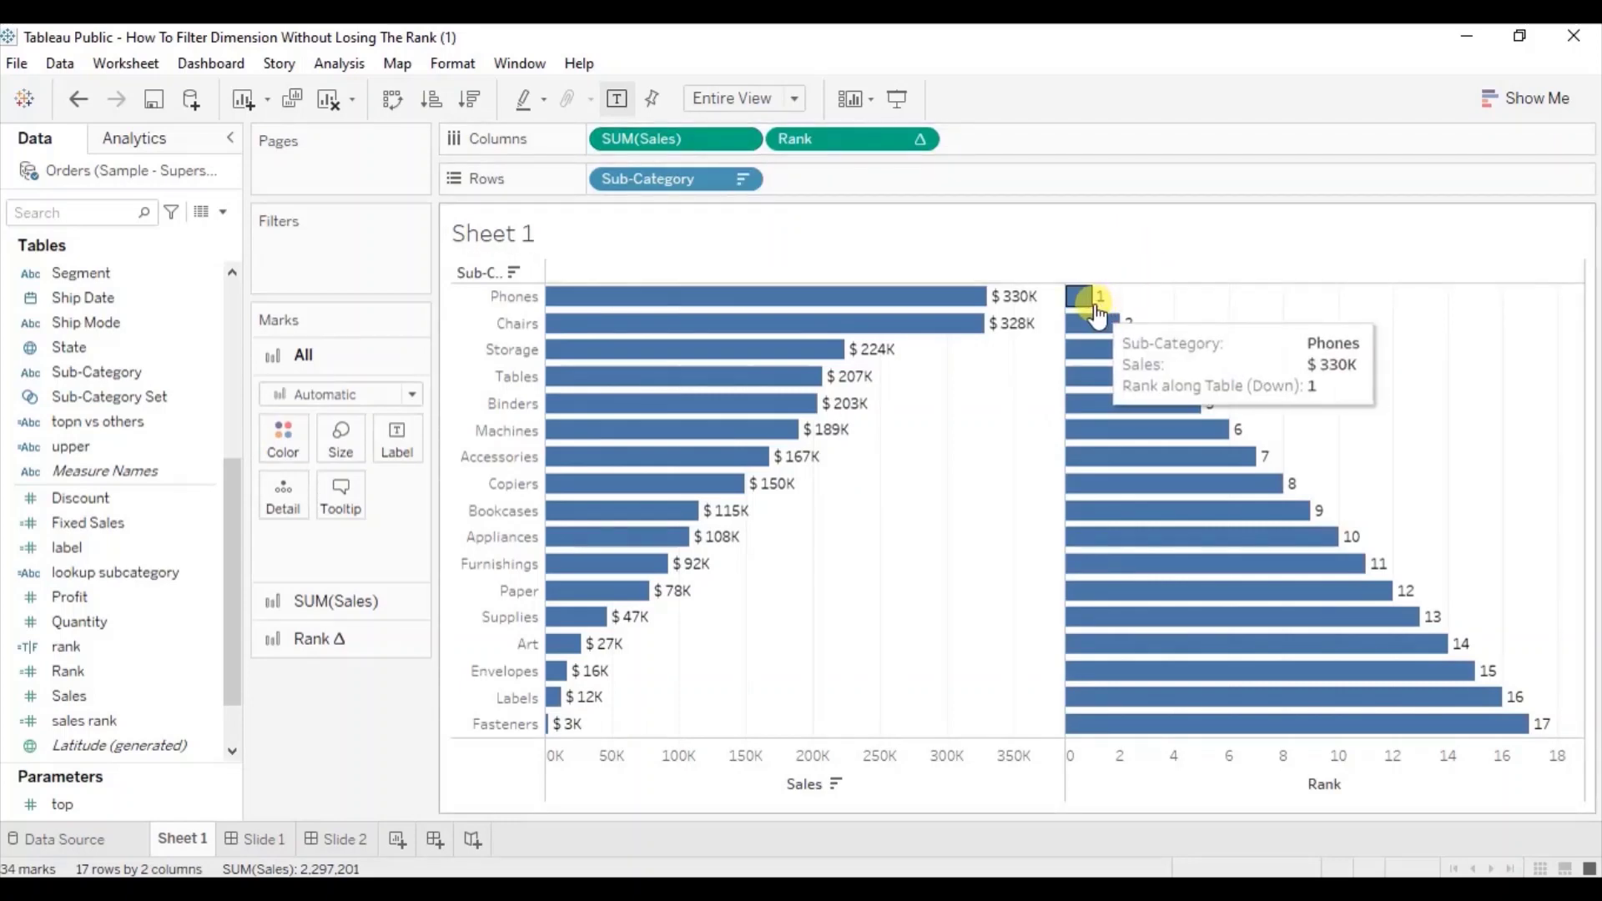
mouse_move(1013, 309)
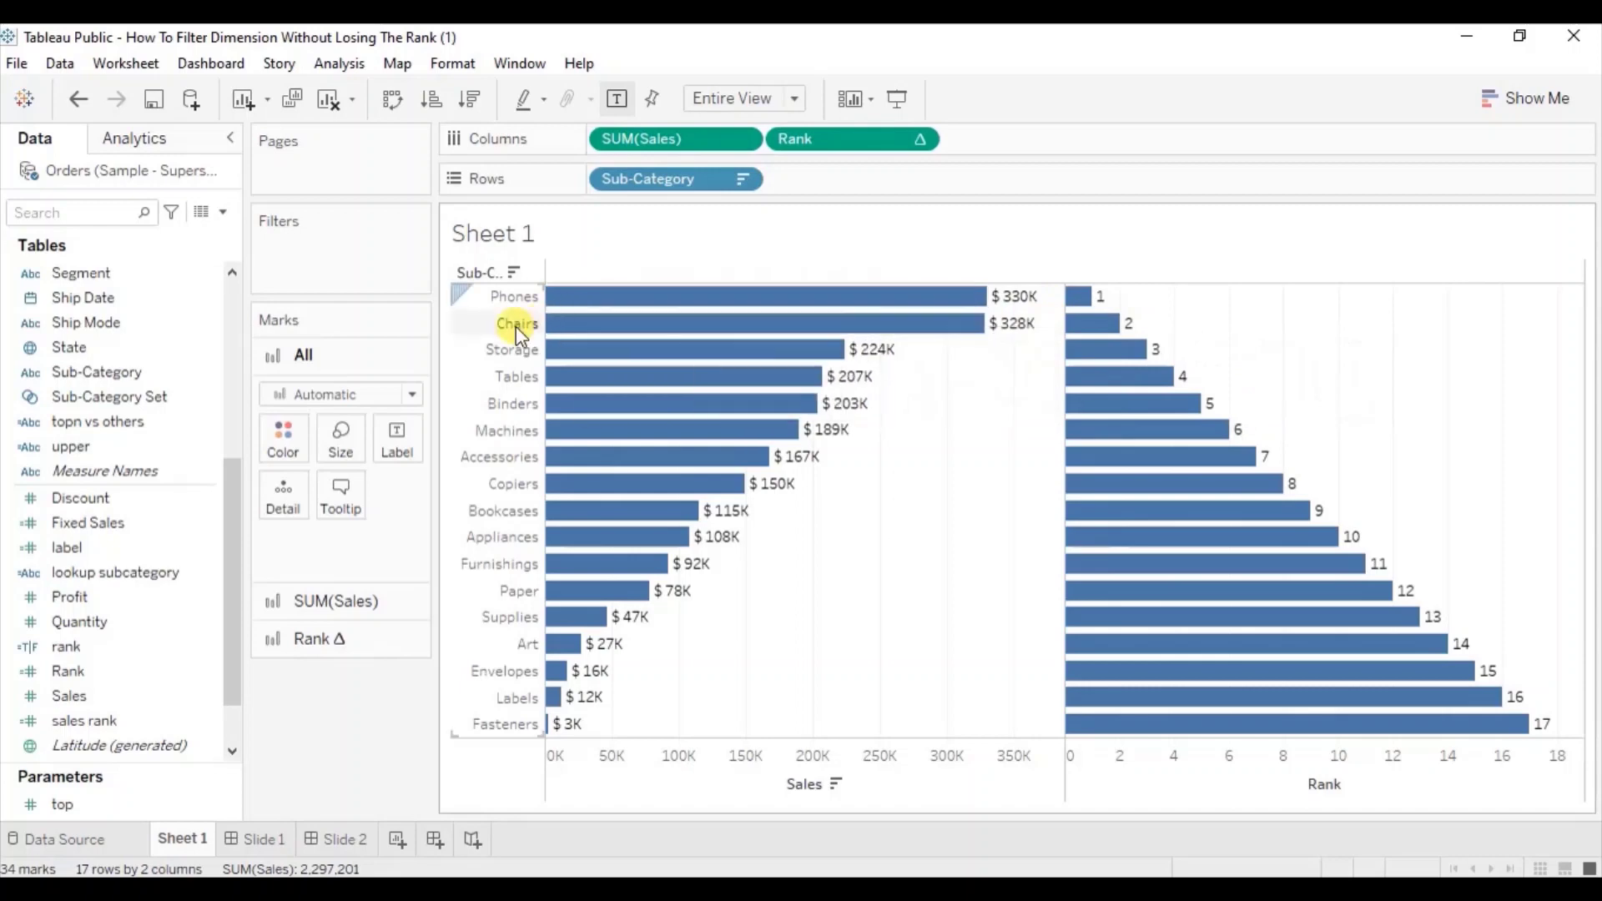
Add Sub-Category as a filter with all its values selected and show its filter control beside the chart
mouse_move(584, 323)
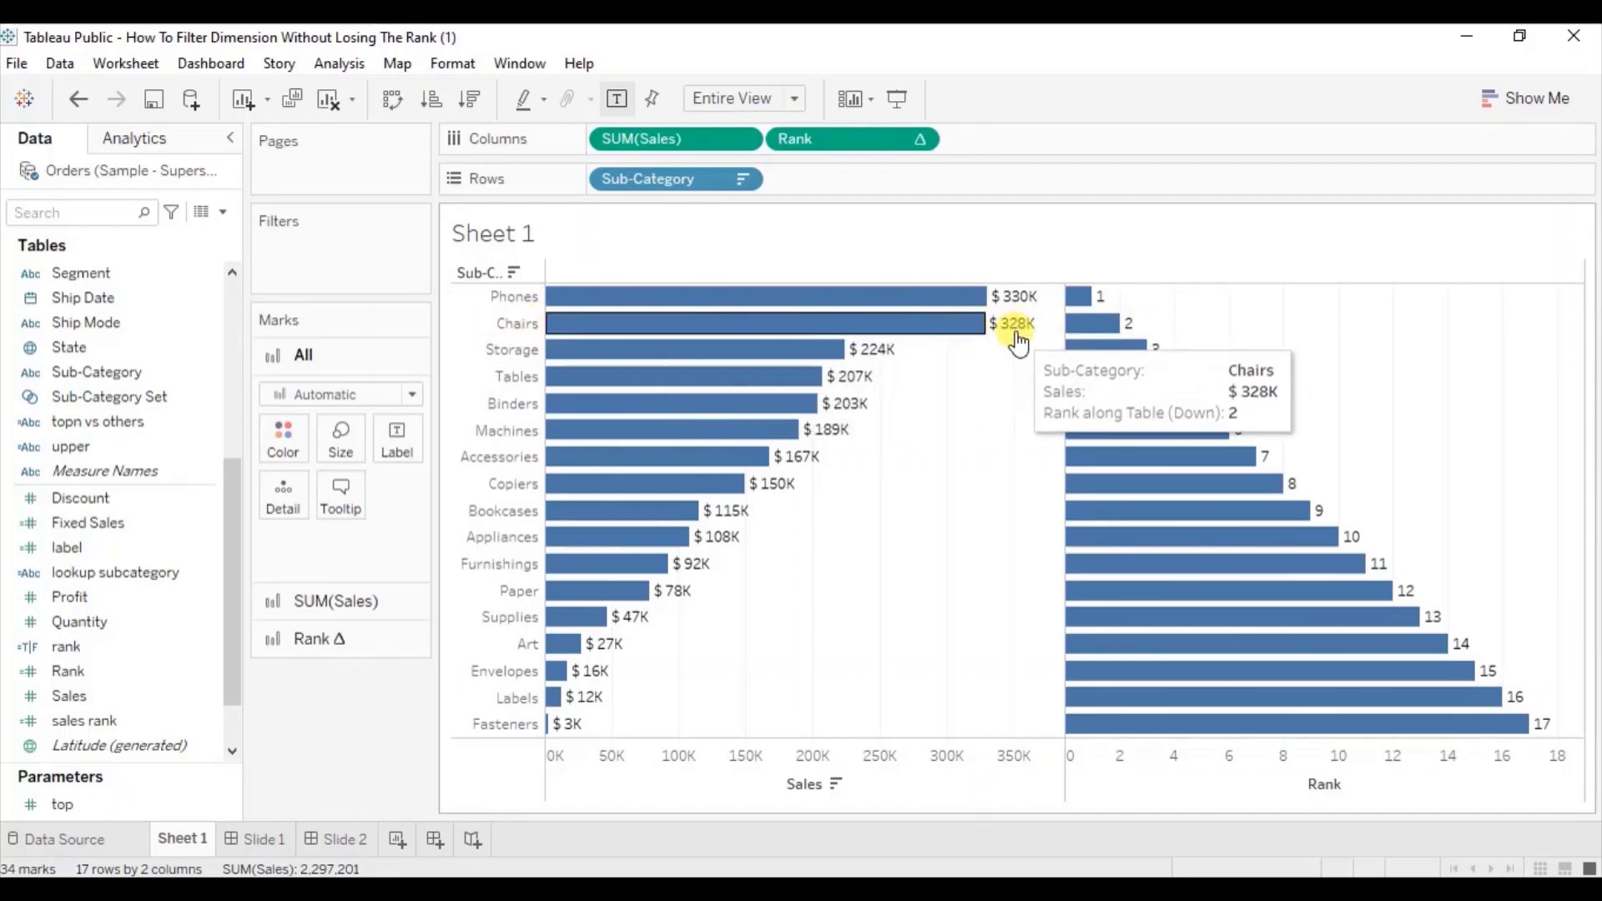
mouse_move(1193, 473)
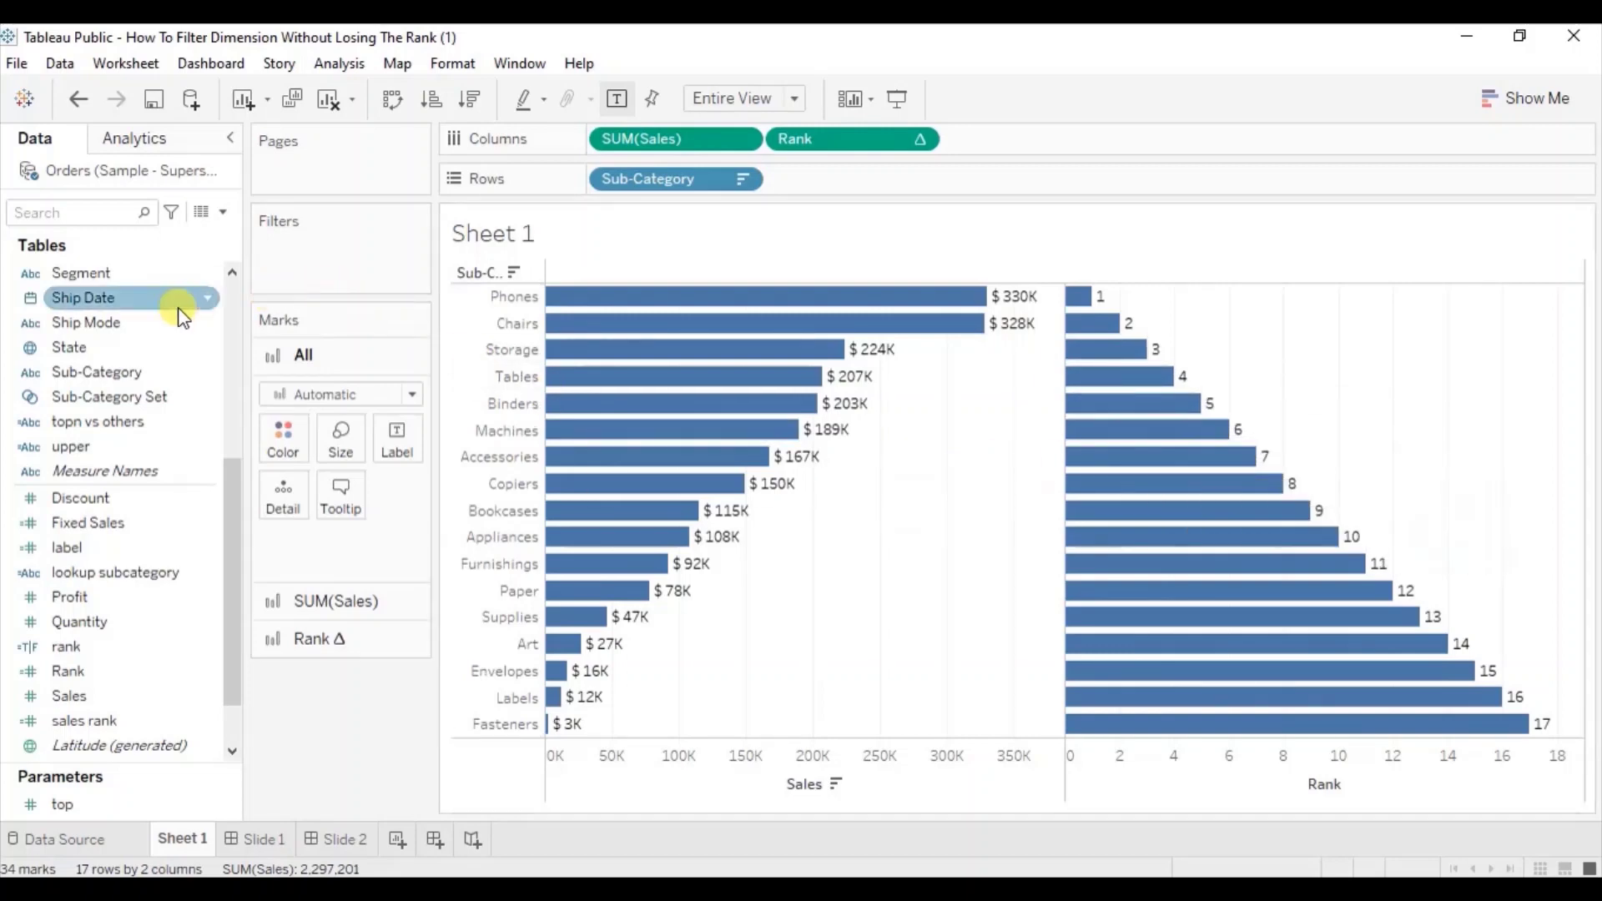
left_click(124, 377)
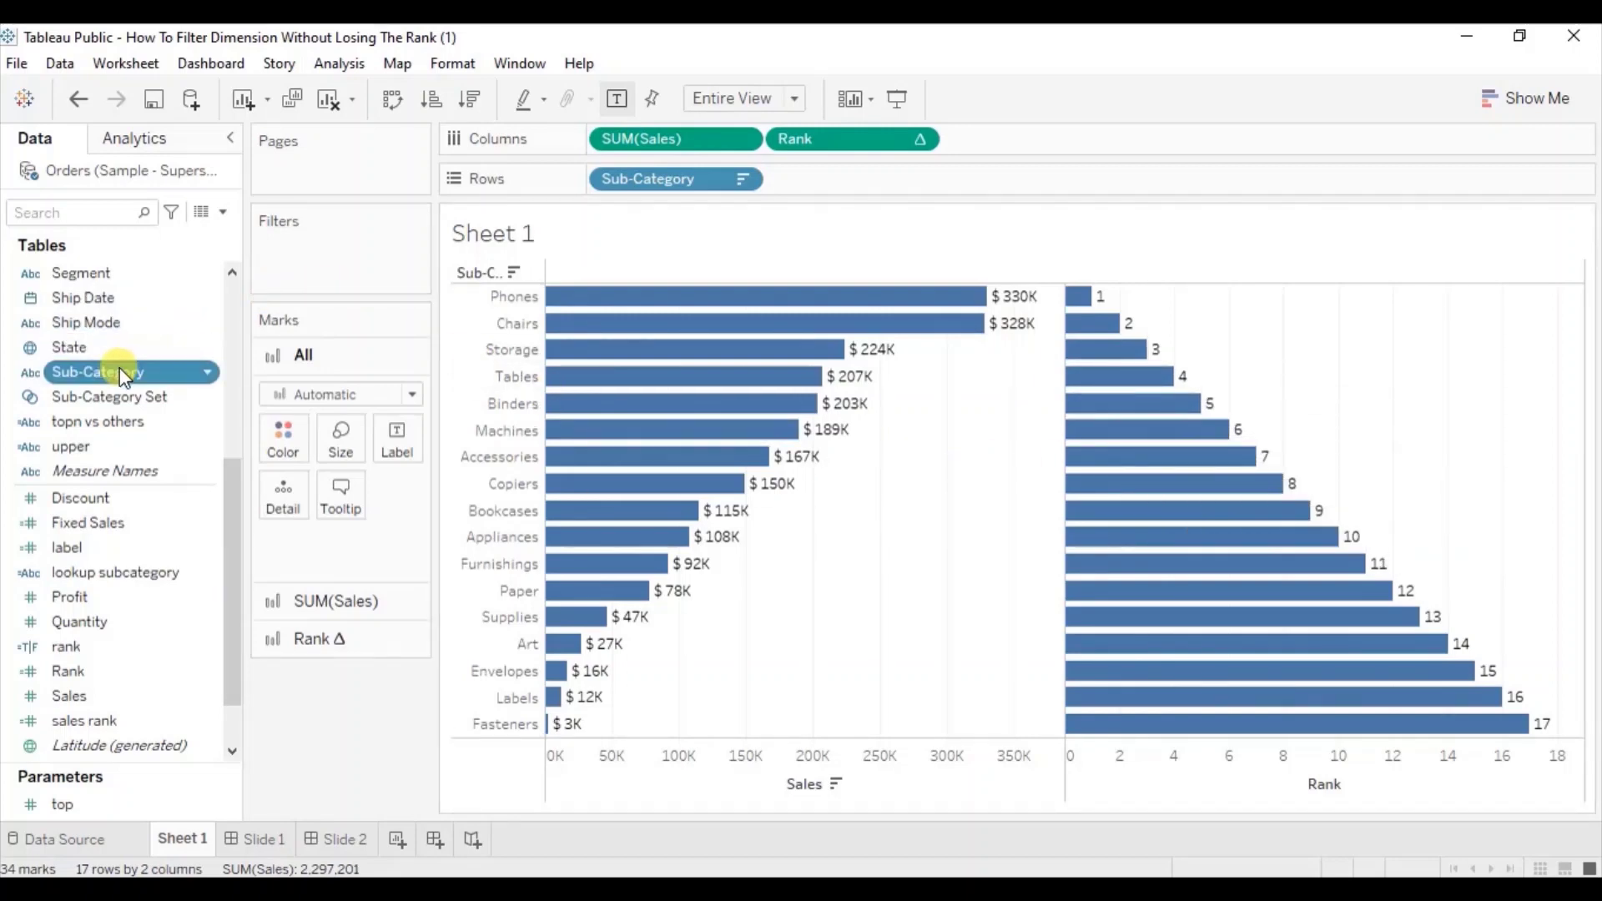
left_click_drag(123, 377, 322, 258)
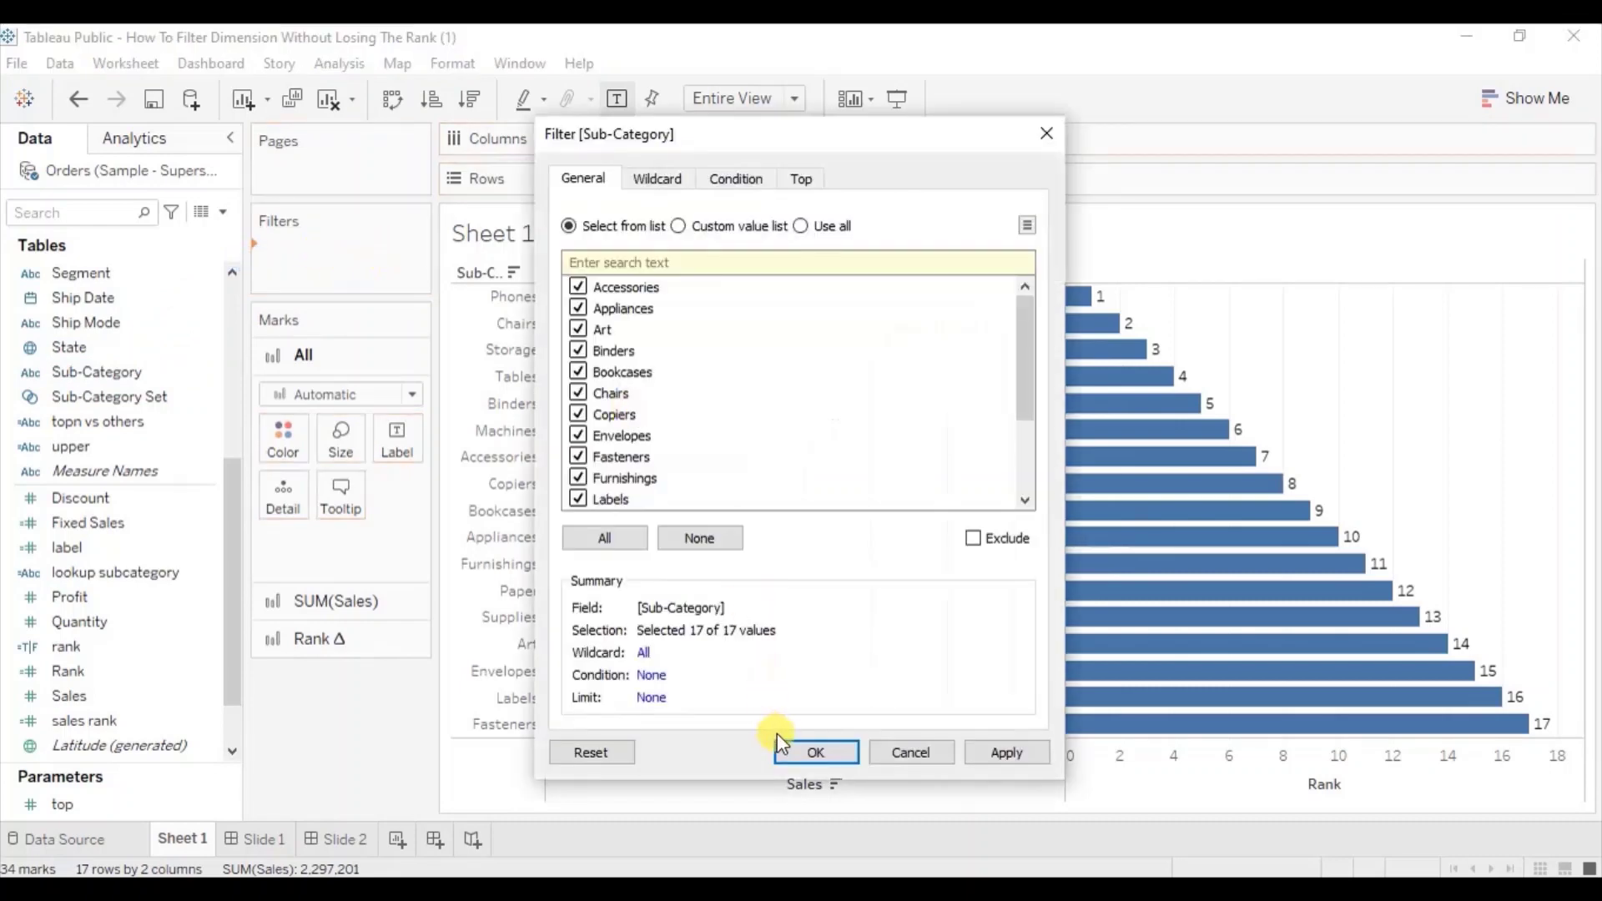
left_click(794, 751)
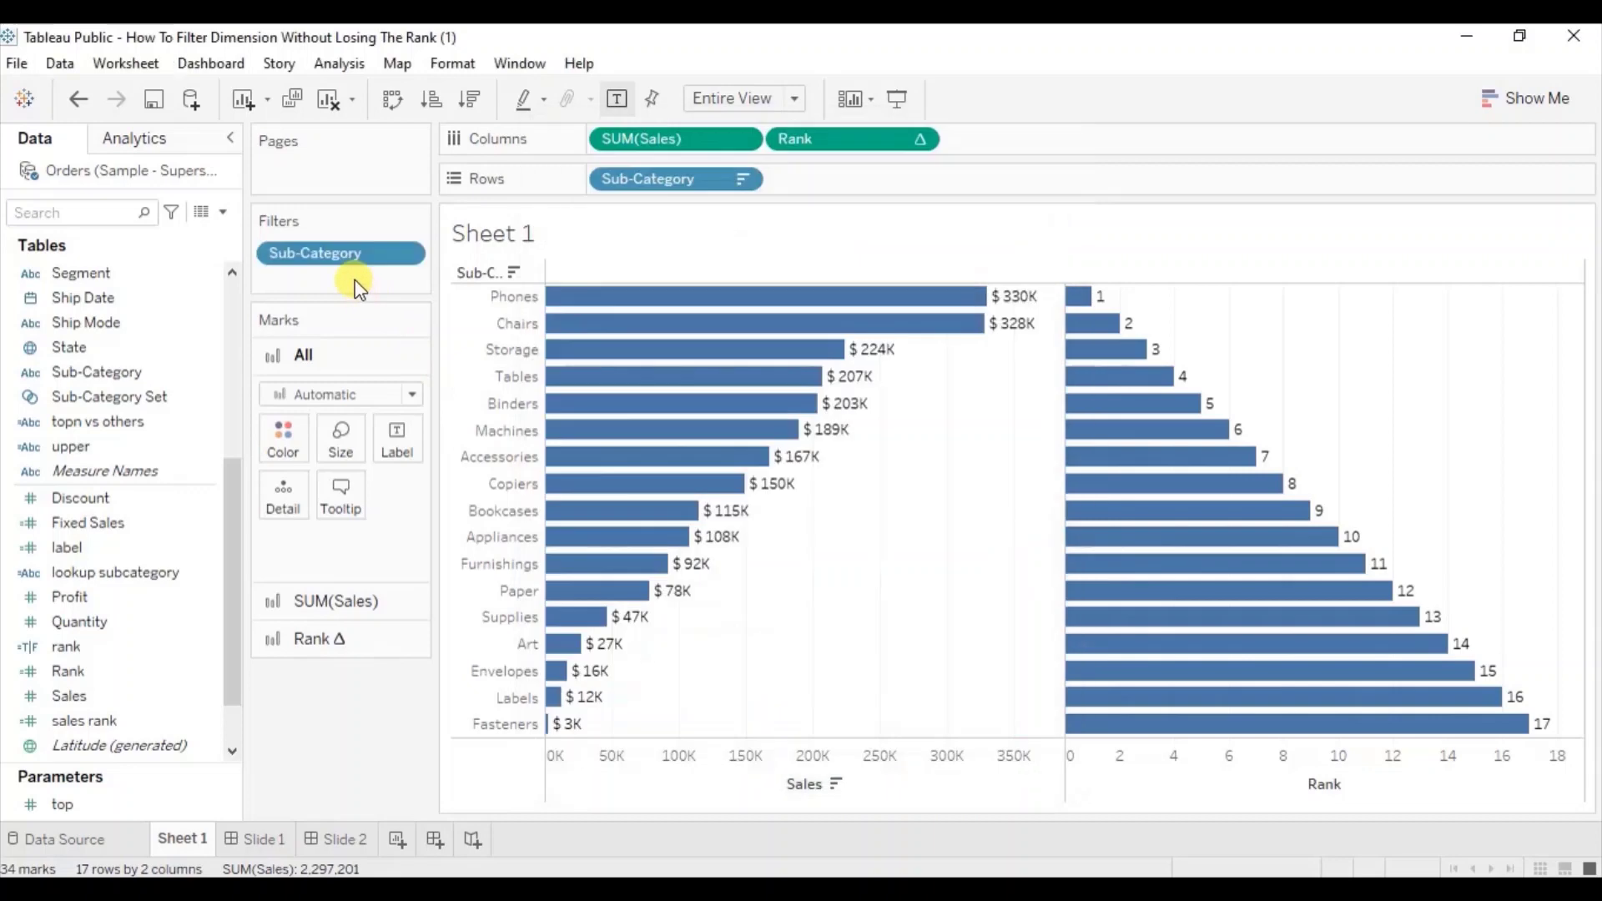
left_click(403, 250)
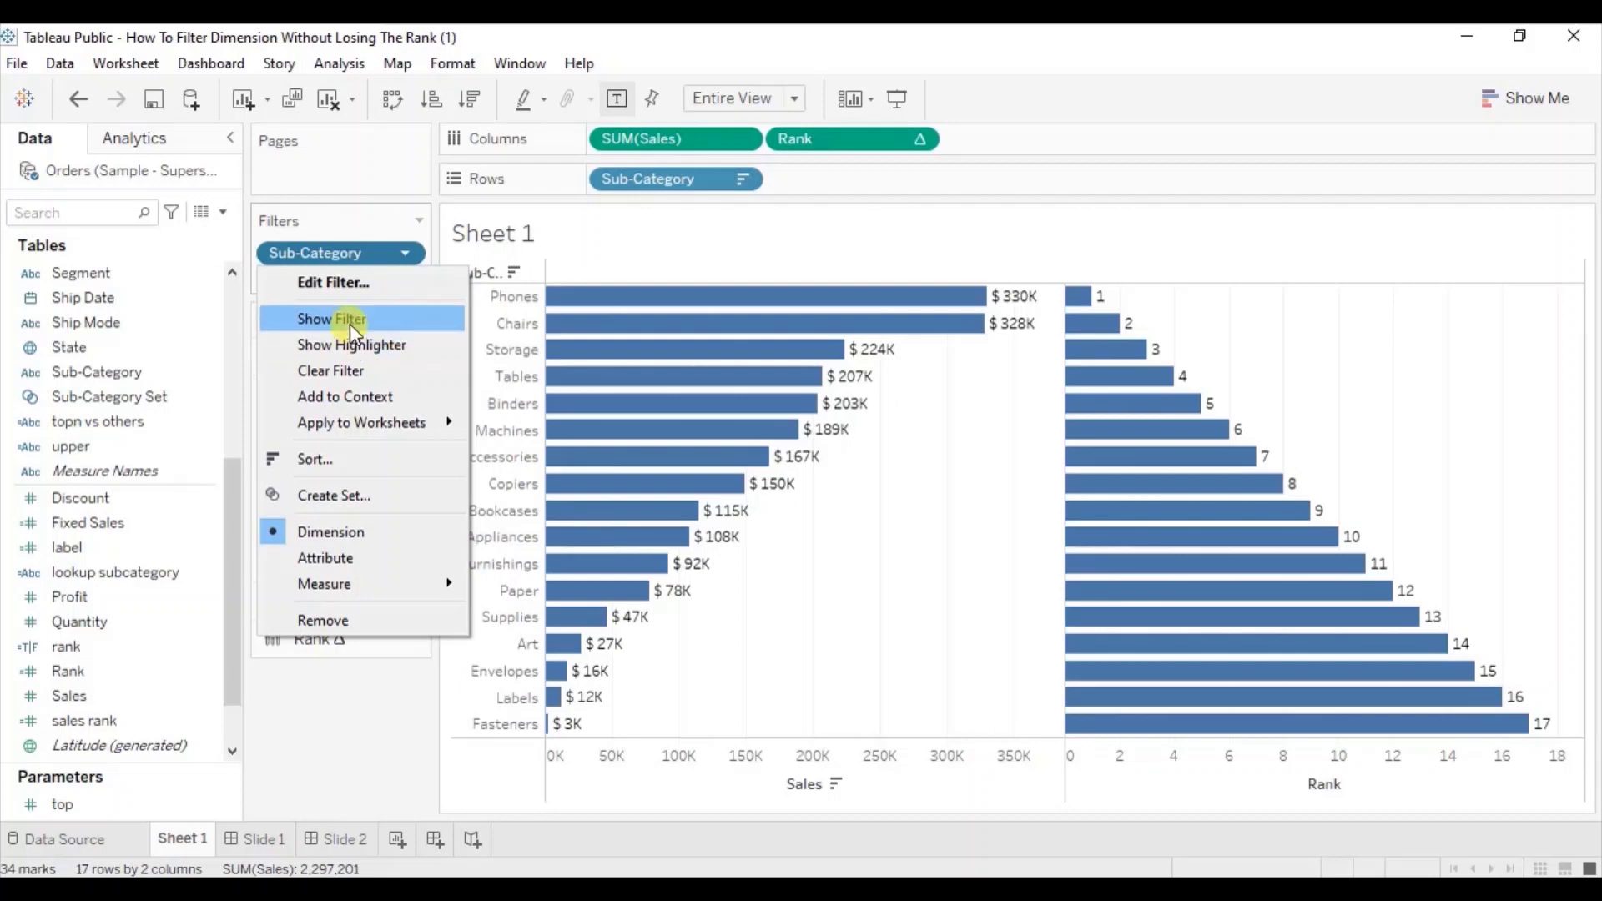
left_click(348, 324)
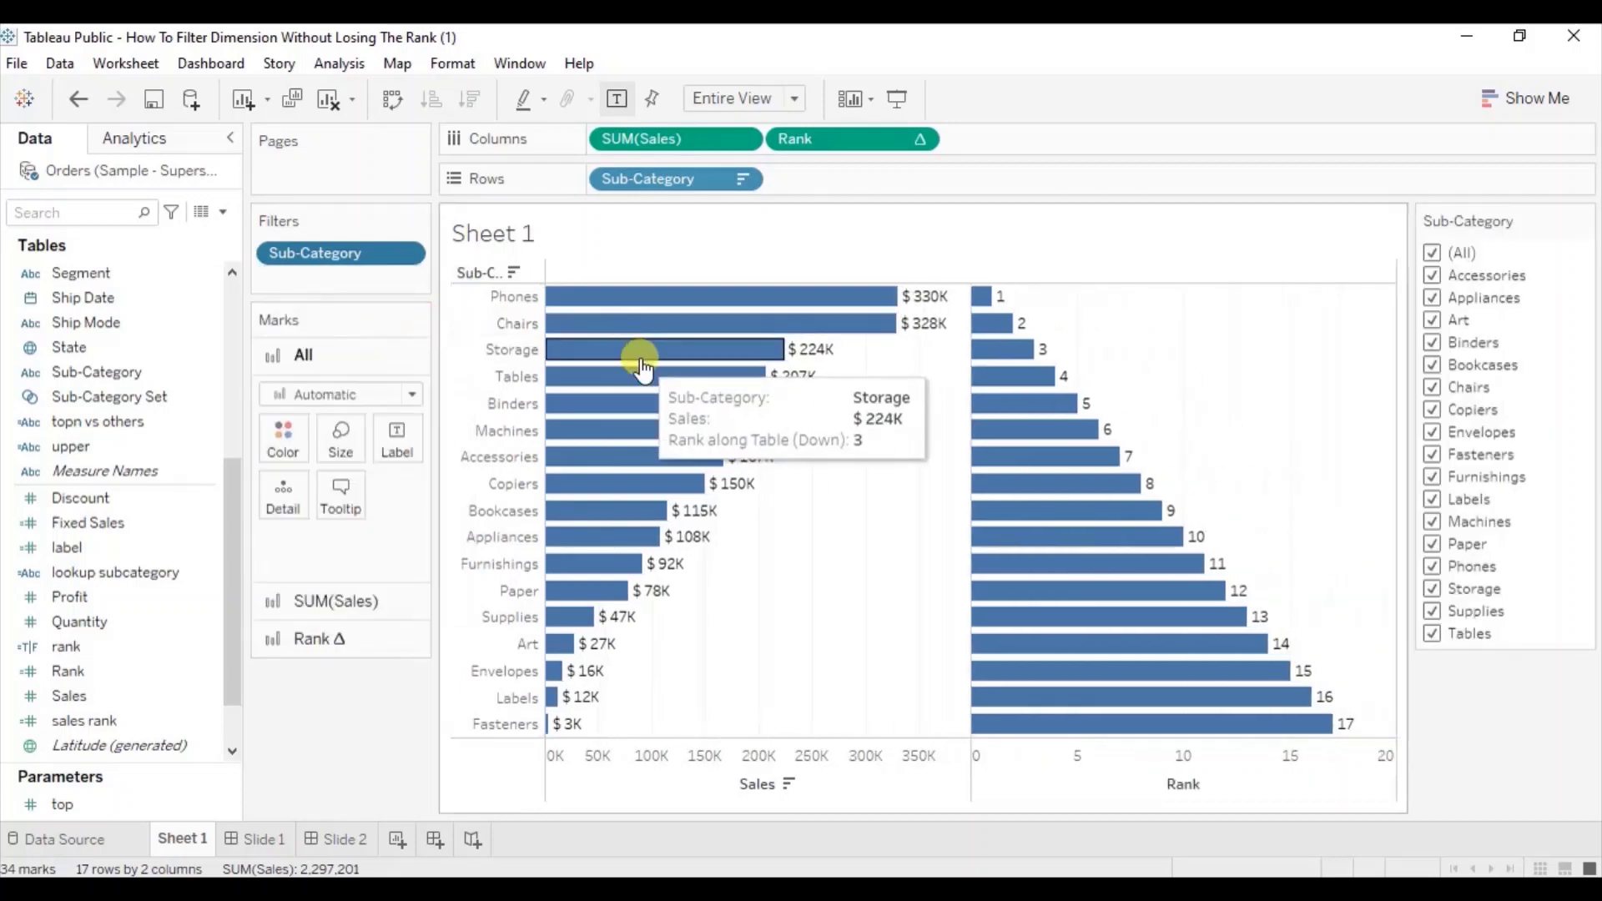
Exclude Phones with the Sub-Category filter and check the rank of the Chairs bar
mouse_move(1003, 341)
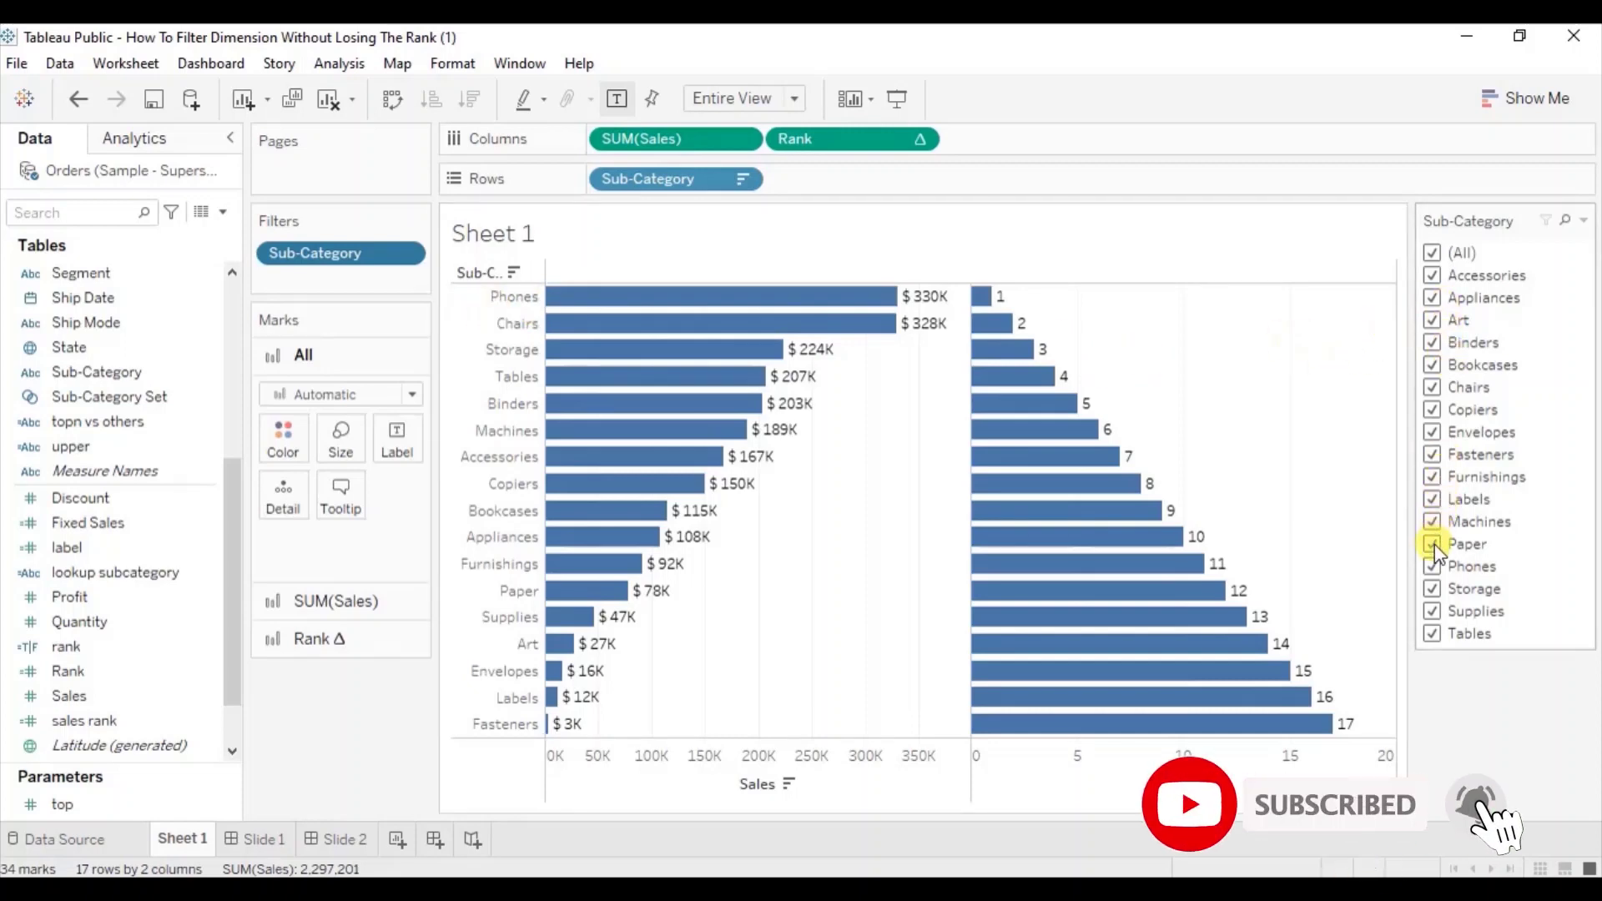
left_click(1433, 568)
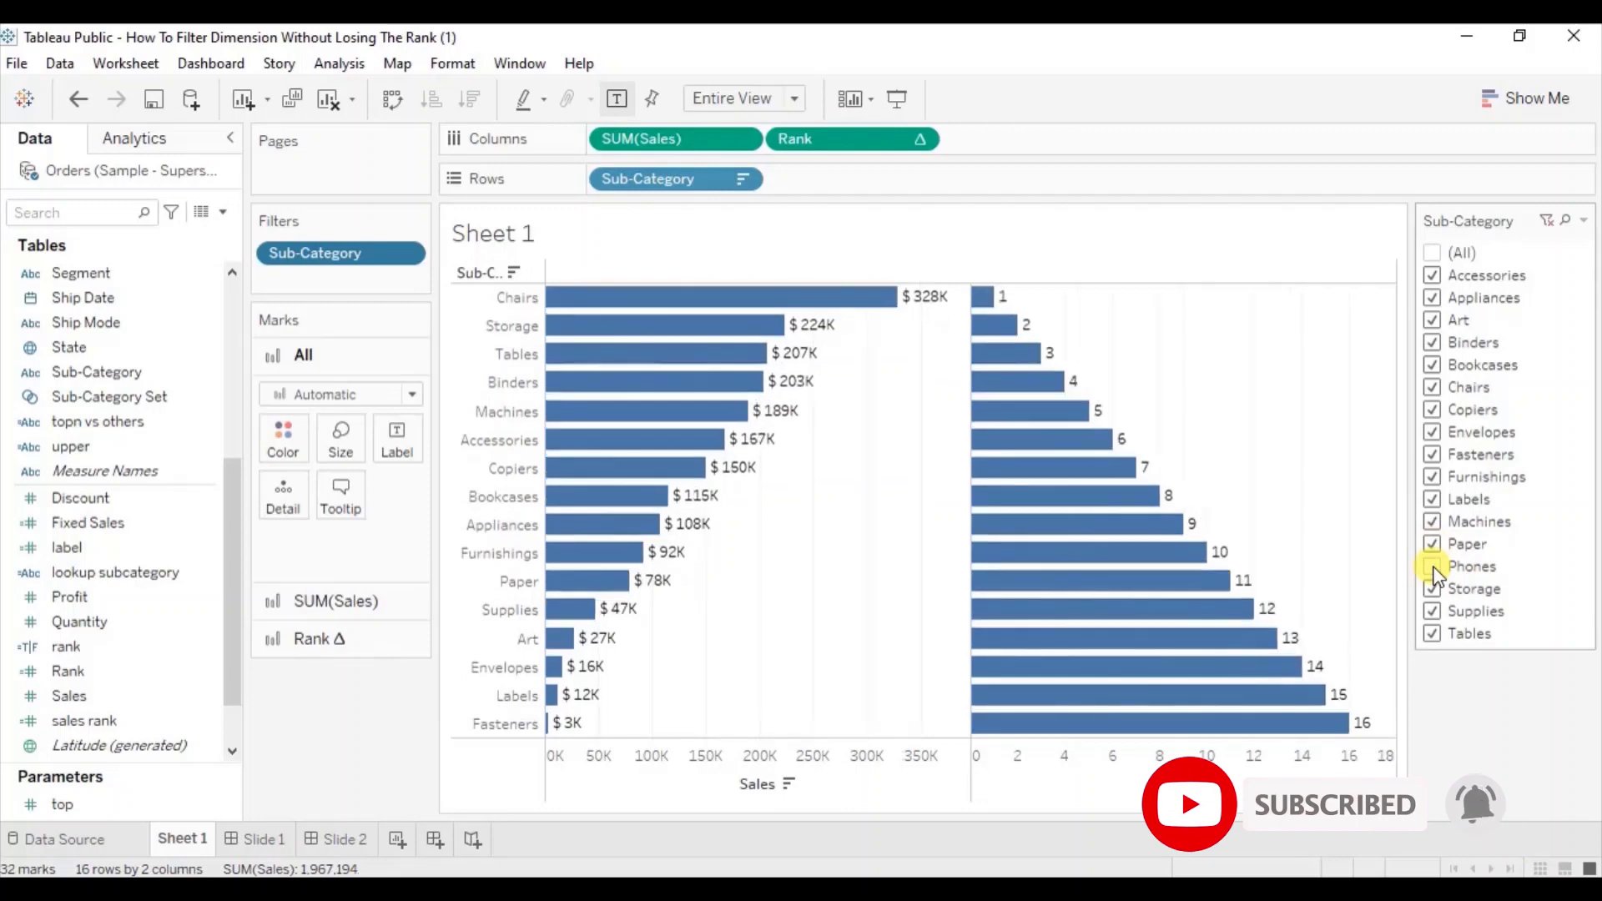
mouse_move(988, 363)
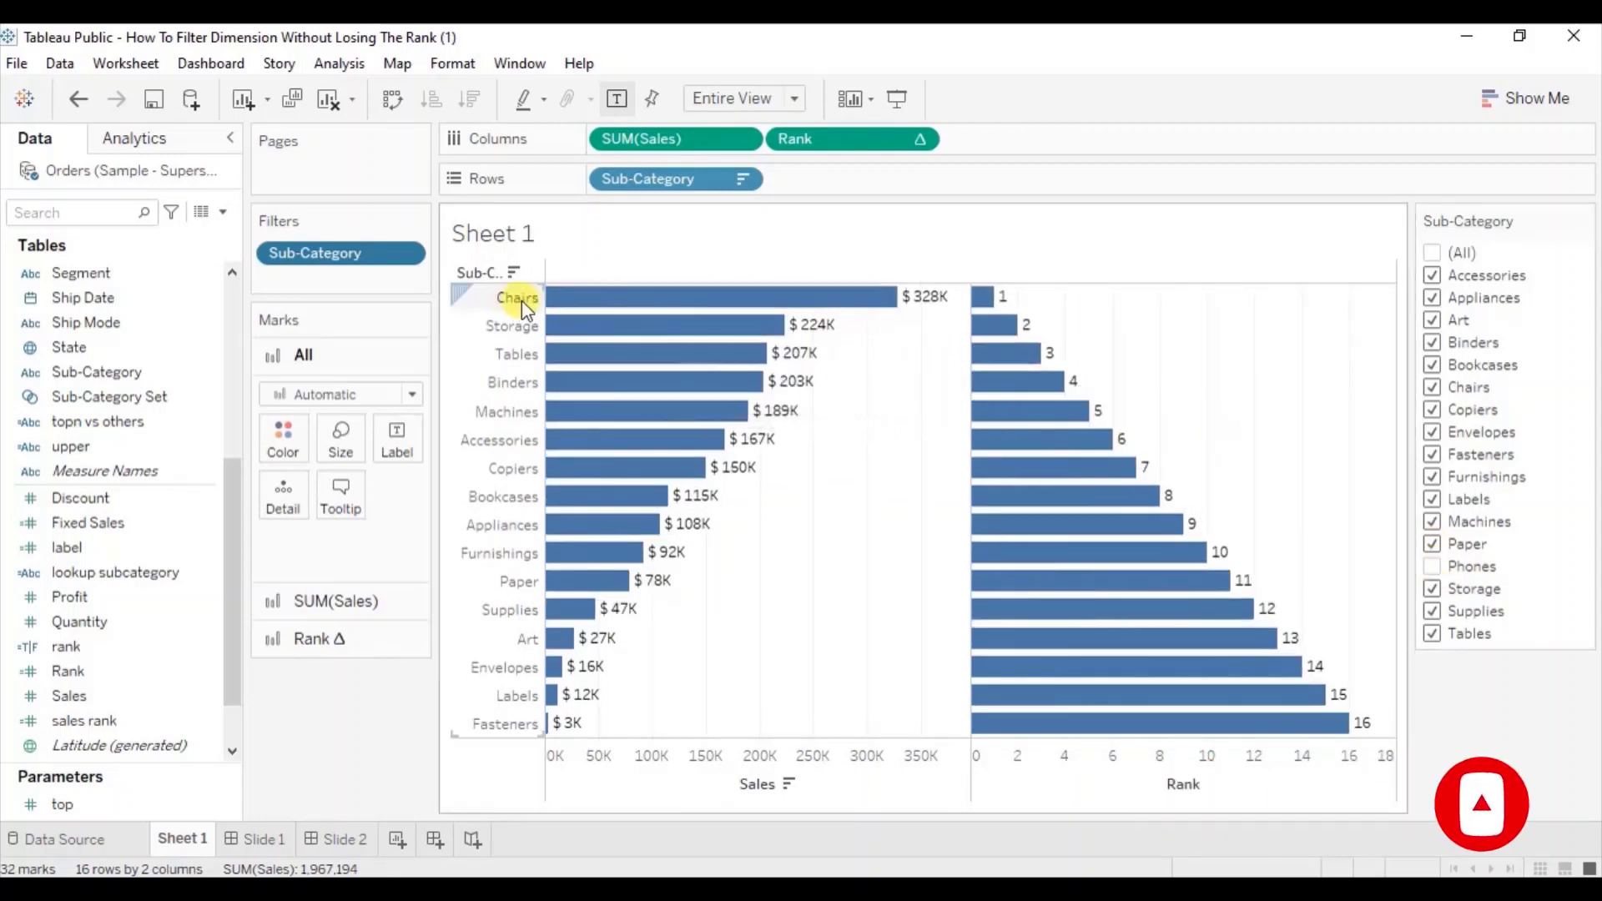
mouse_move(575, 315)
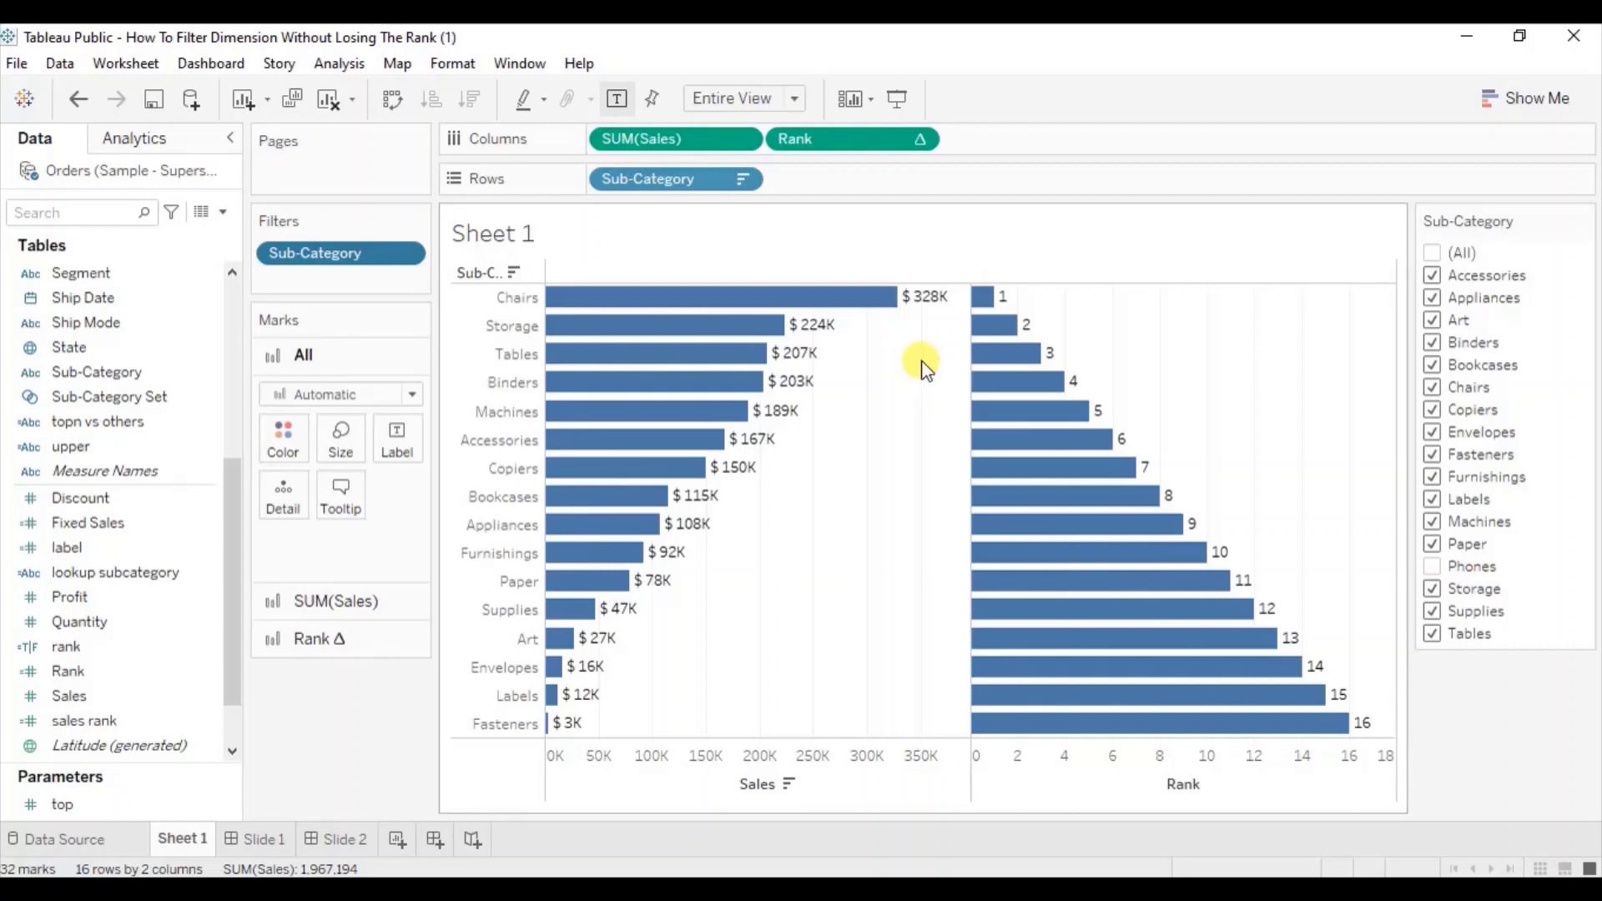
mouse_move(981, 313)
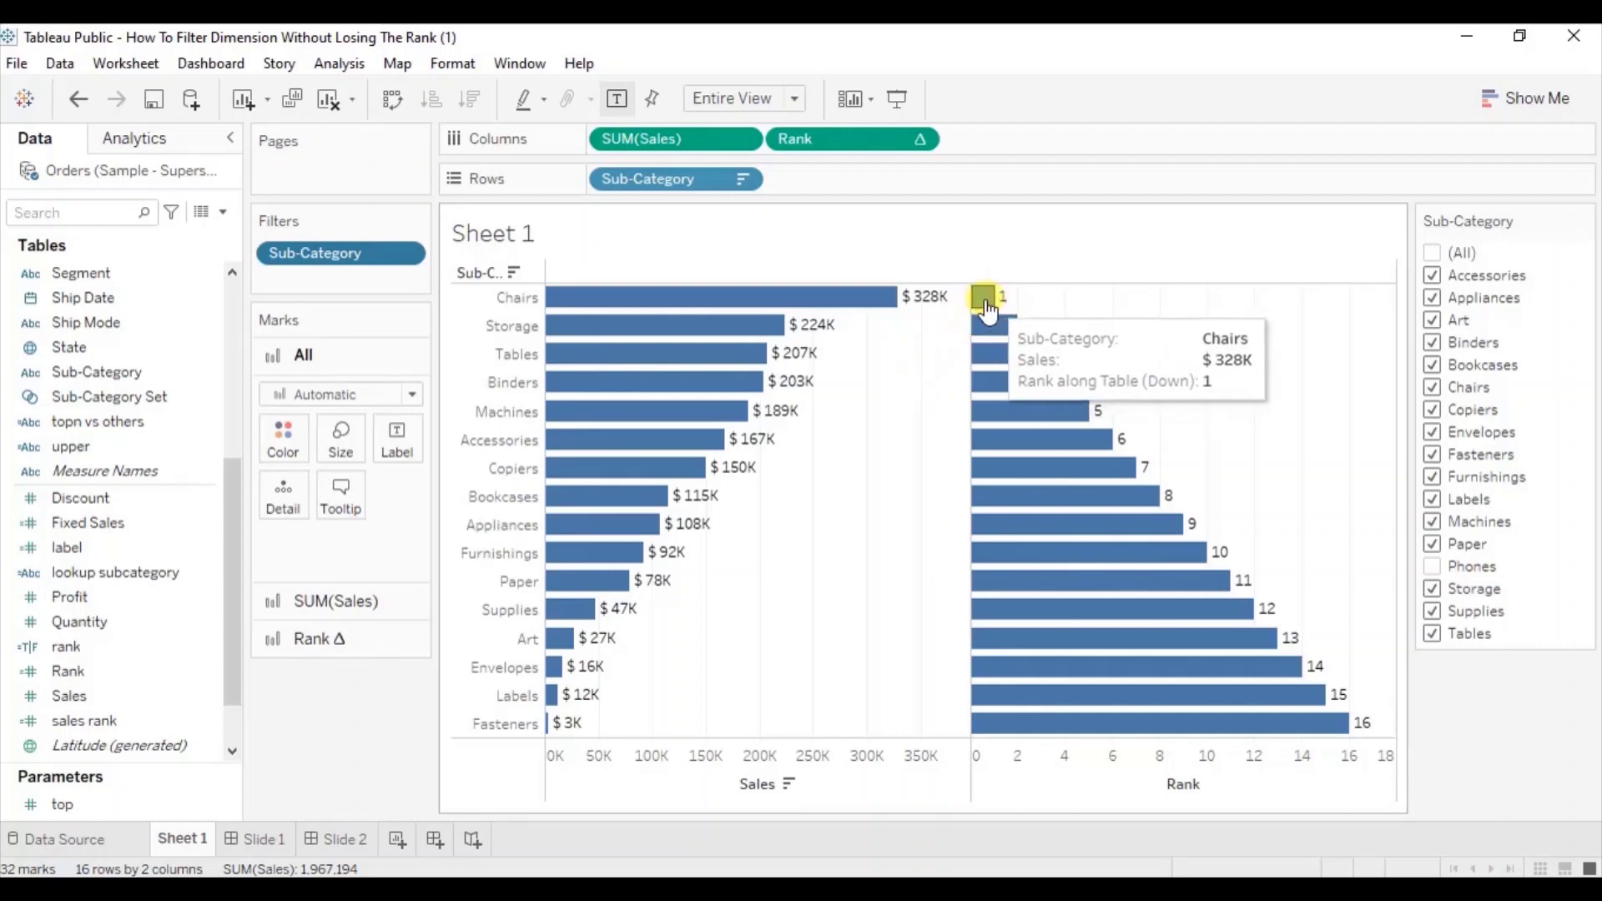
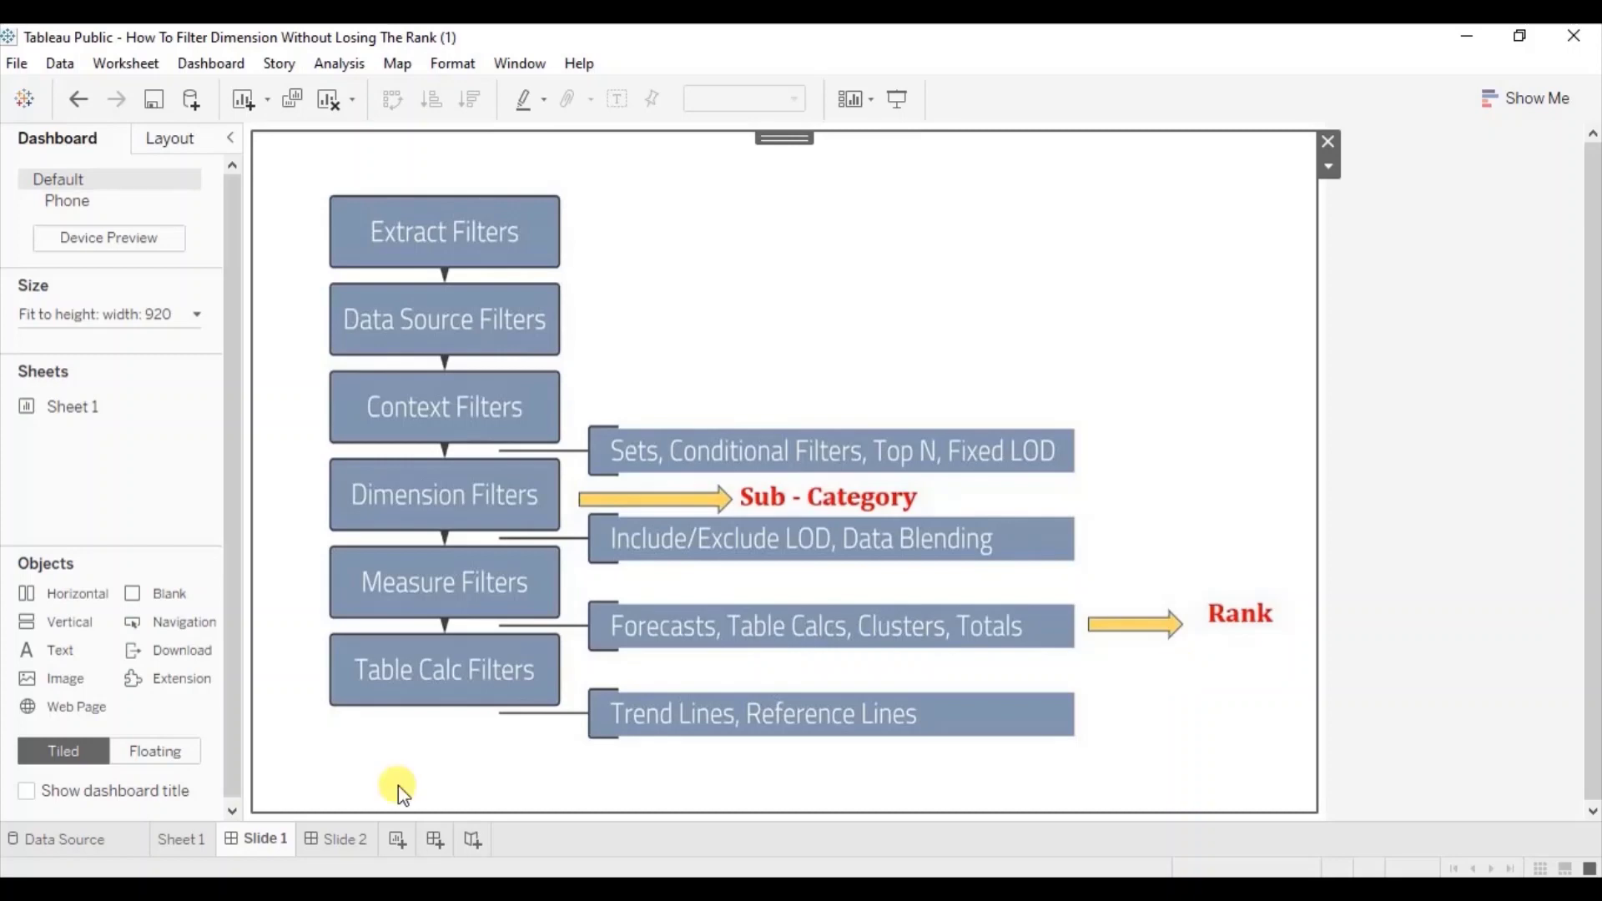
Review the filter order diagram on the Slide 2 dashboard and return to Sheet 1
left_click(336, 838)
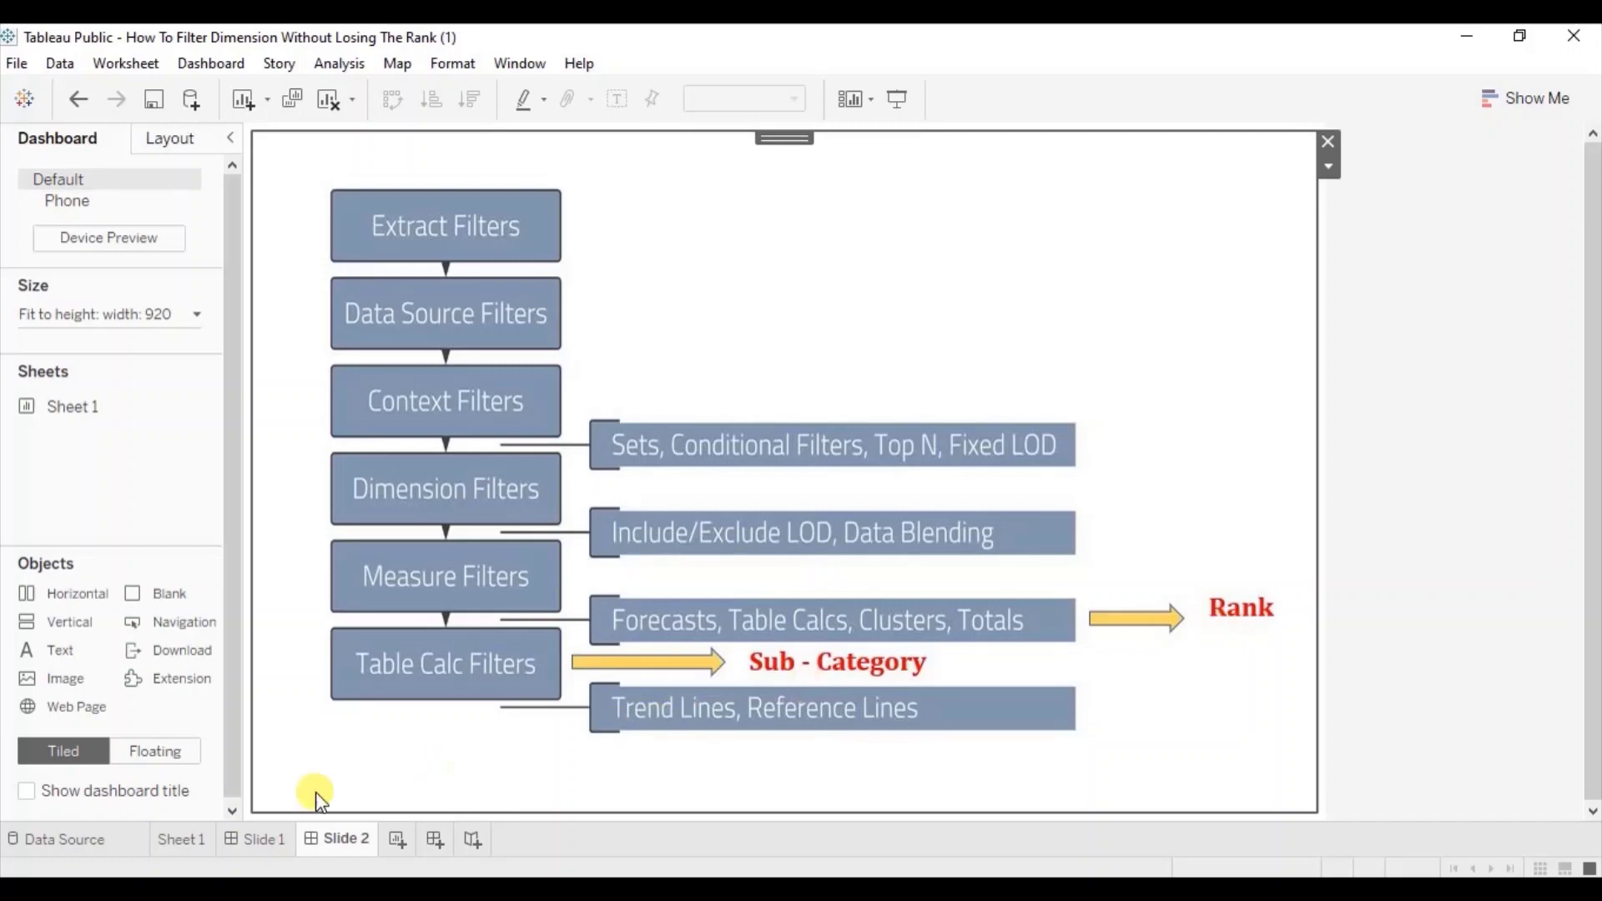
left_click(180, 839)
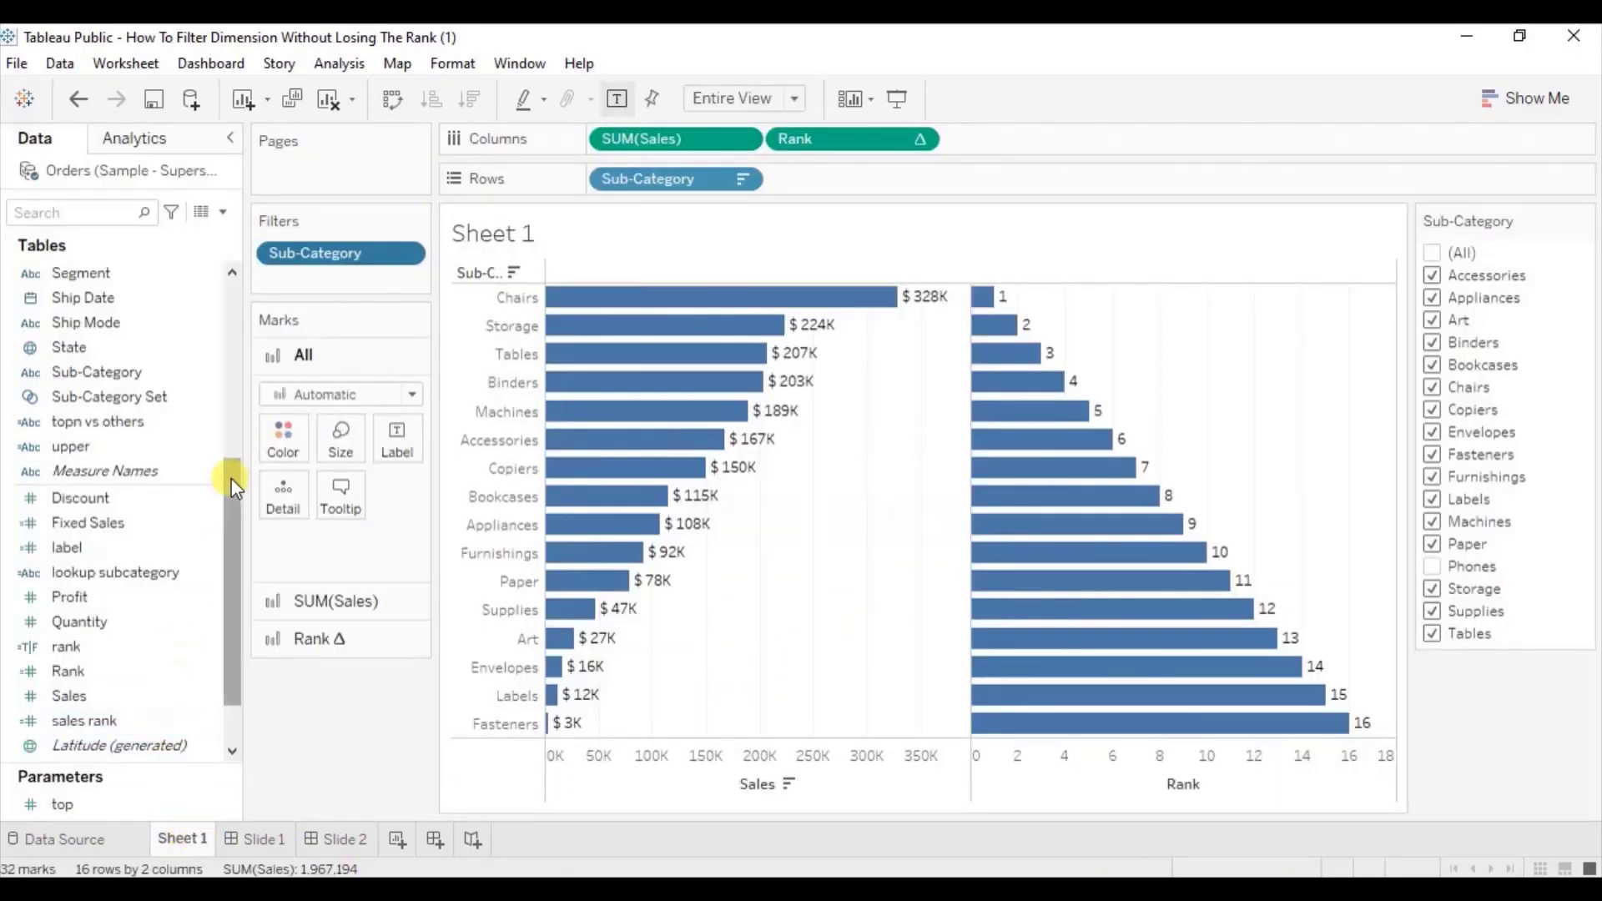
Create a new calculated field named New Rank
left_click(223, 213)
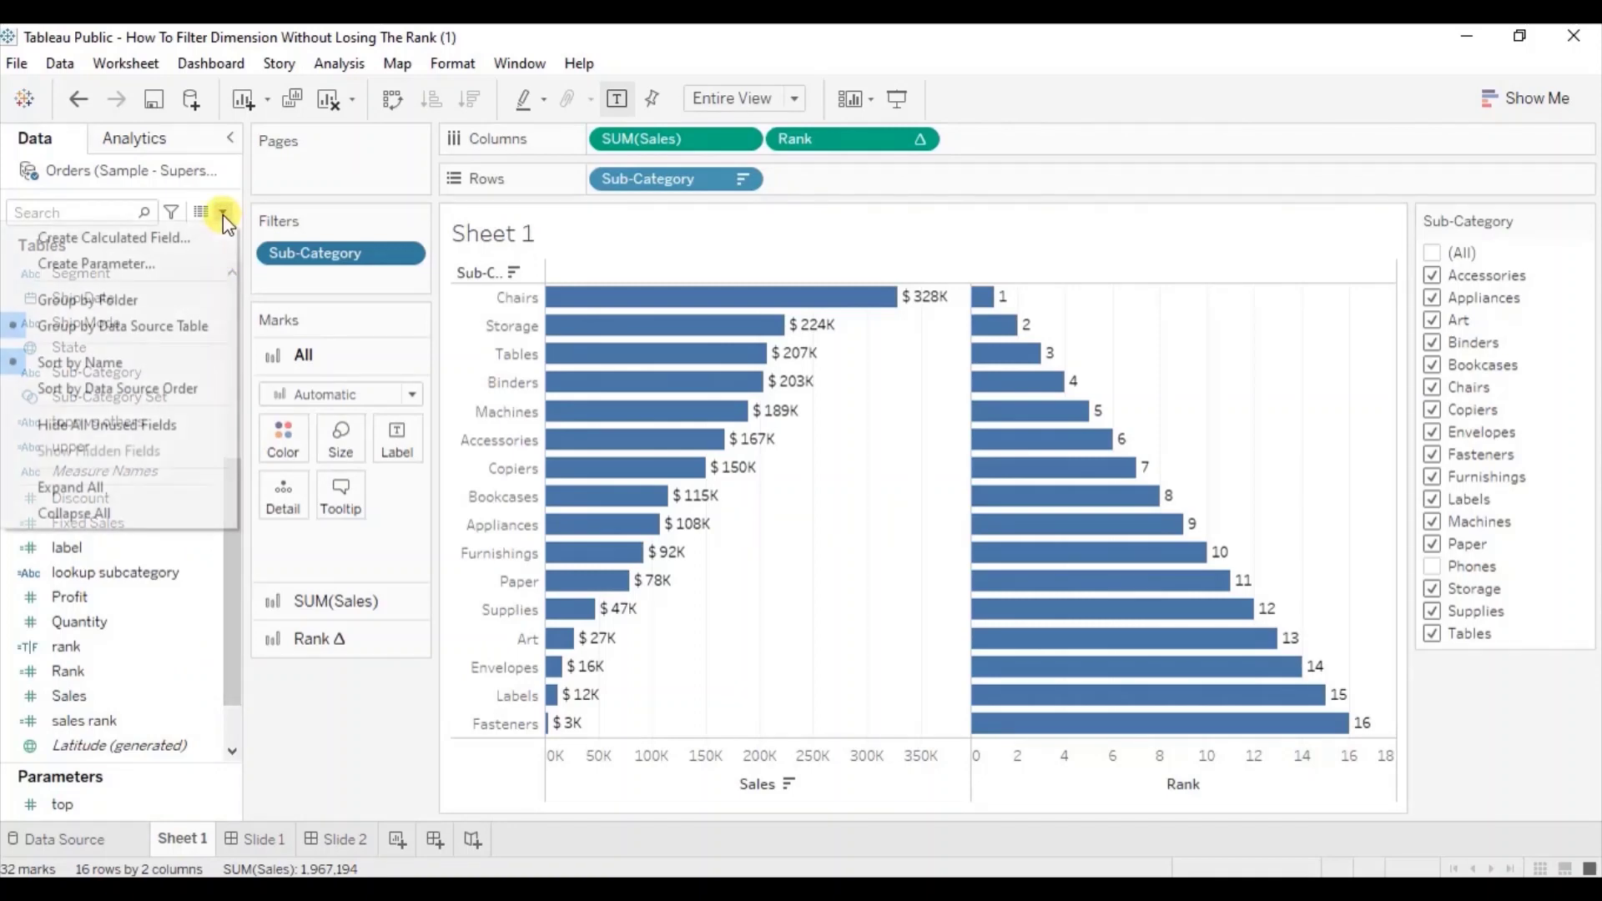
left_click(183, 239)
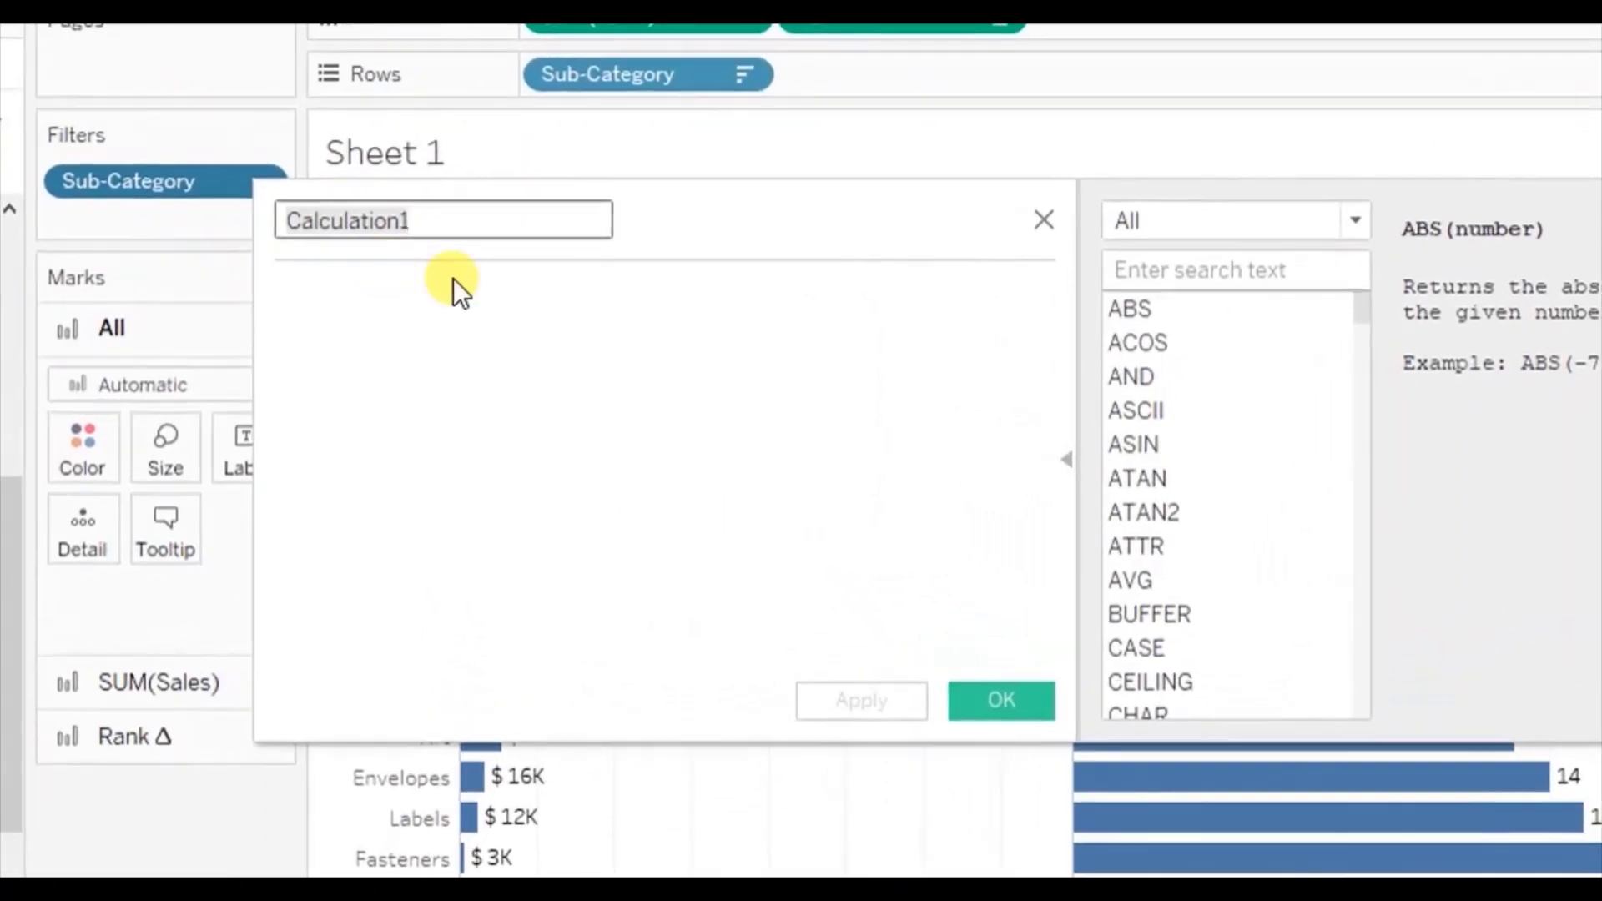
type("Ne Rank")
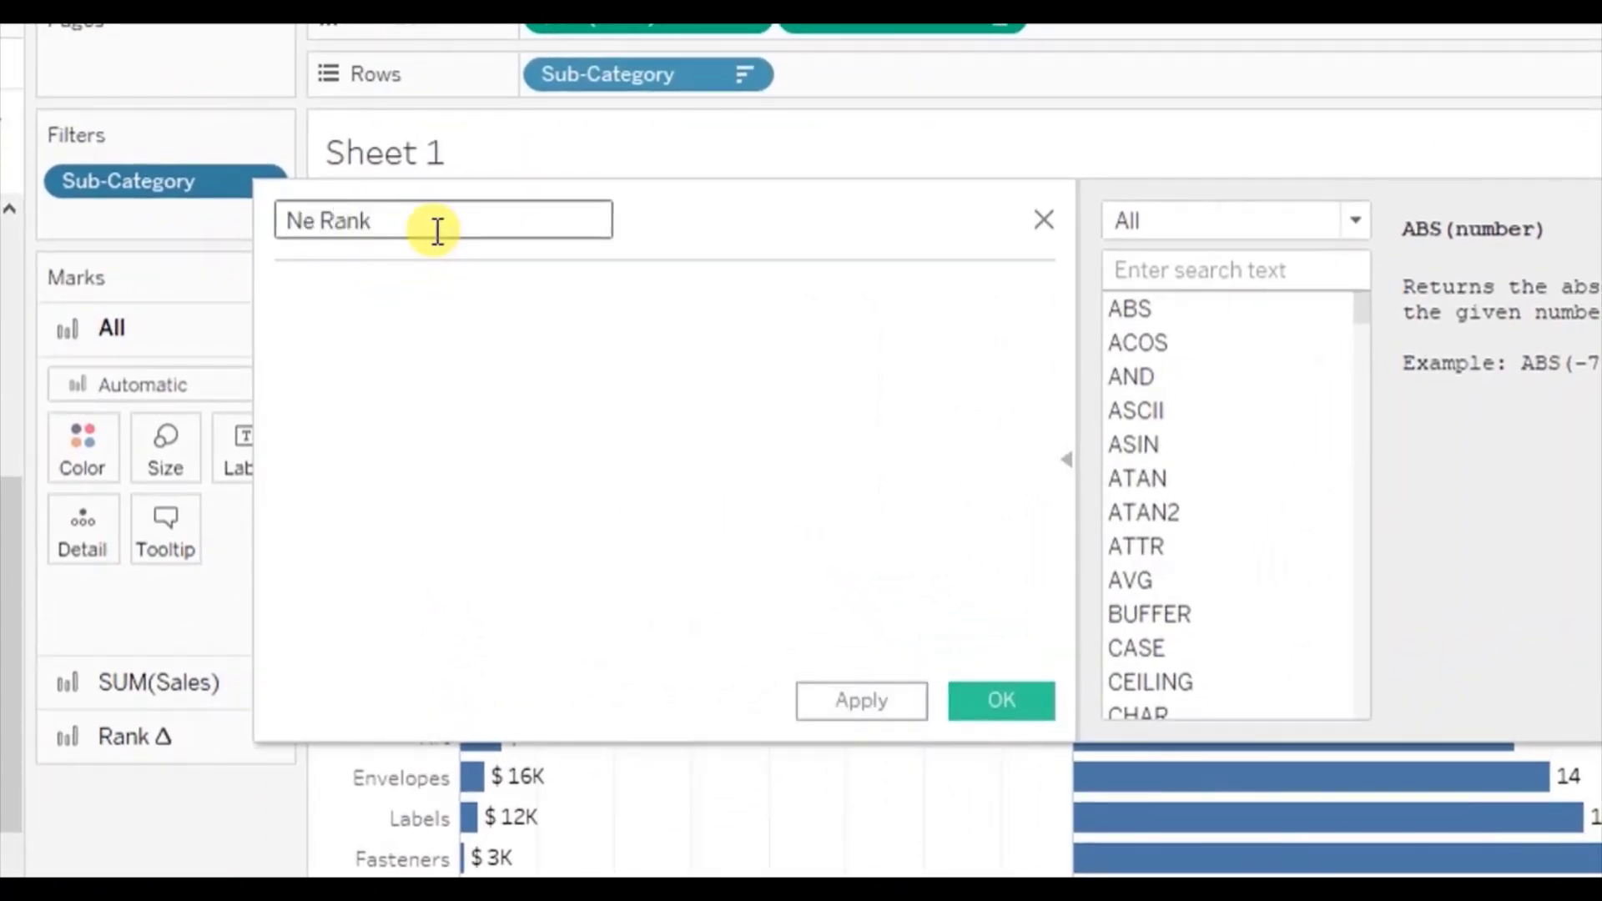
key("Left")
key("Left")
key("Left")
key("Left")
key("Left")
type("w")
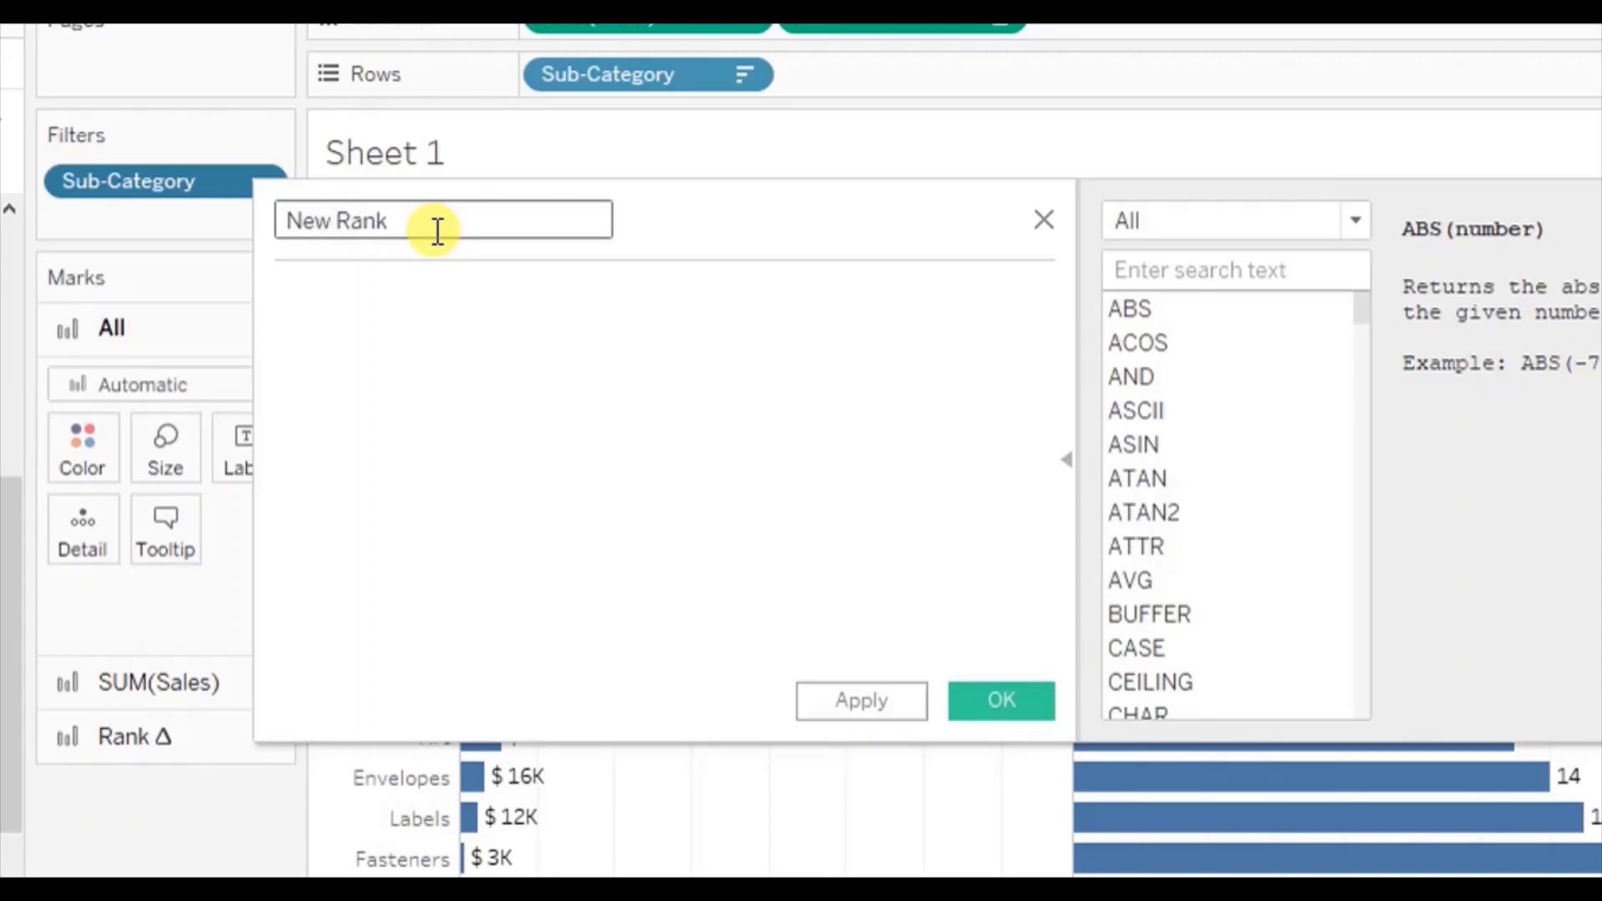
Define the New Rank calculation as LOOKUP(MIN([Sub-Category]),0) and save the field
left_click(384, 298)
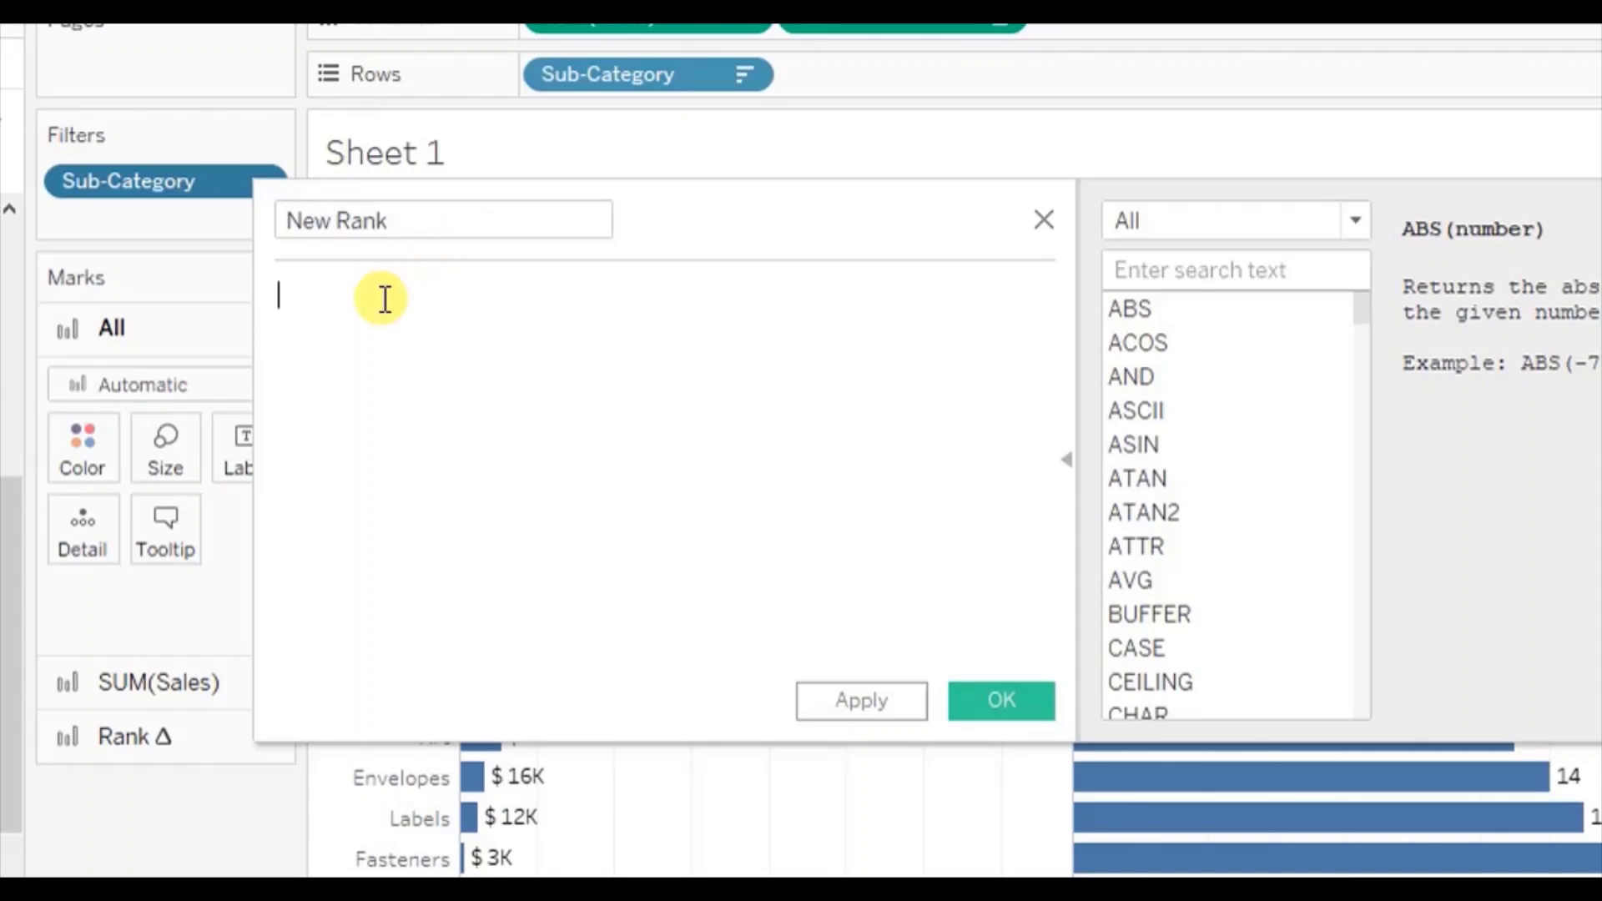
type("look")
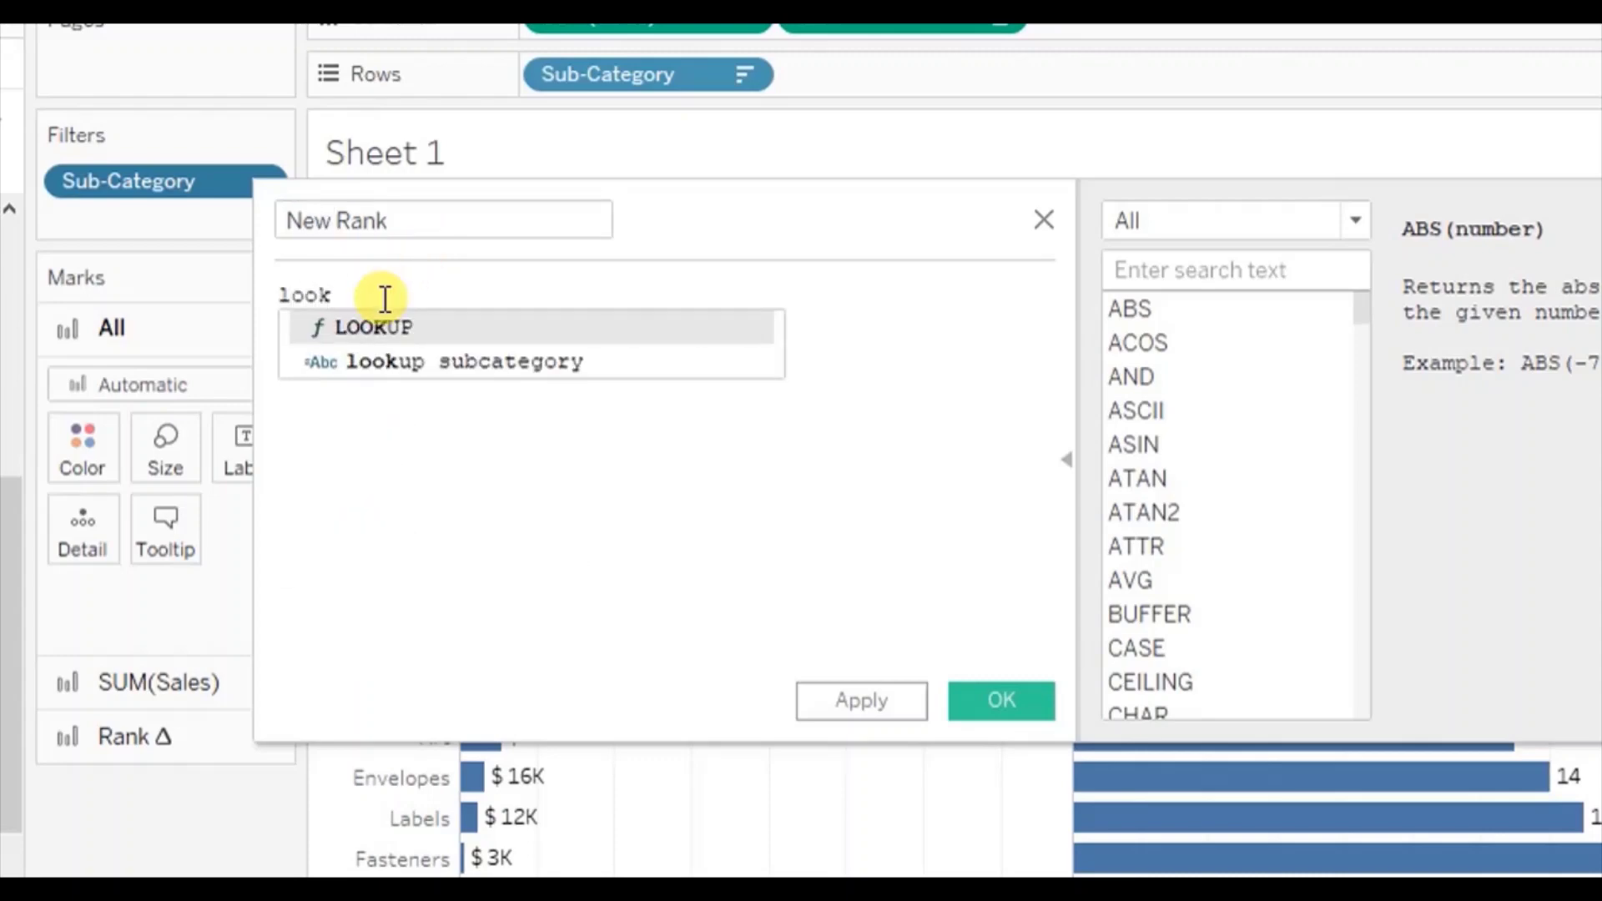
key("Return")
type("min")
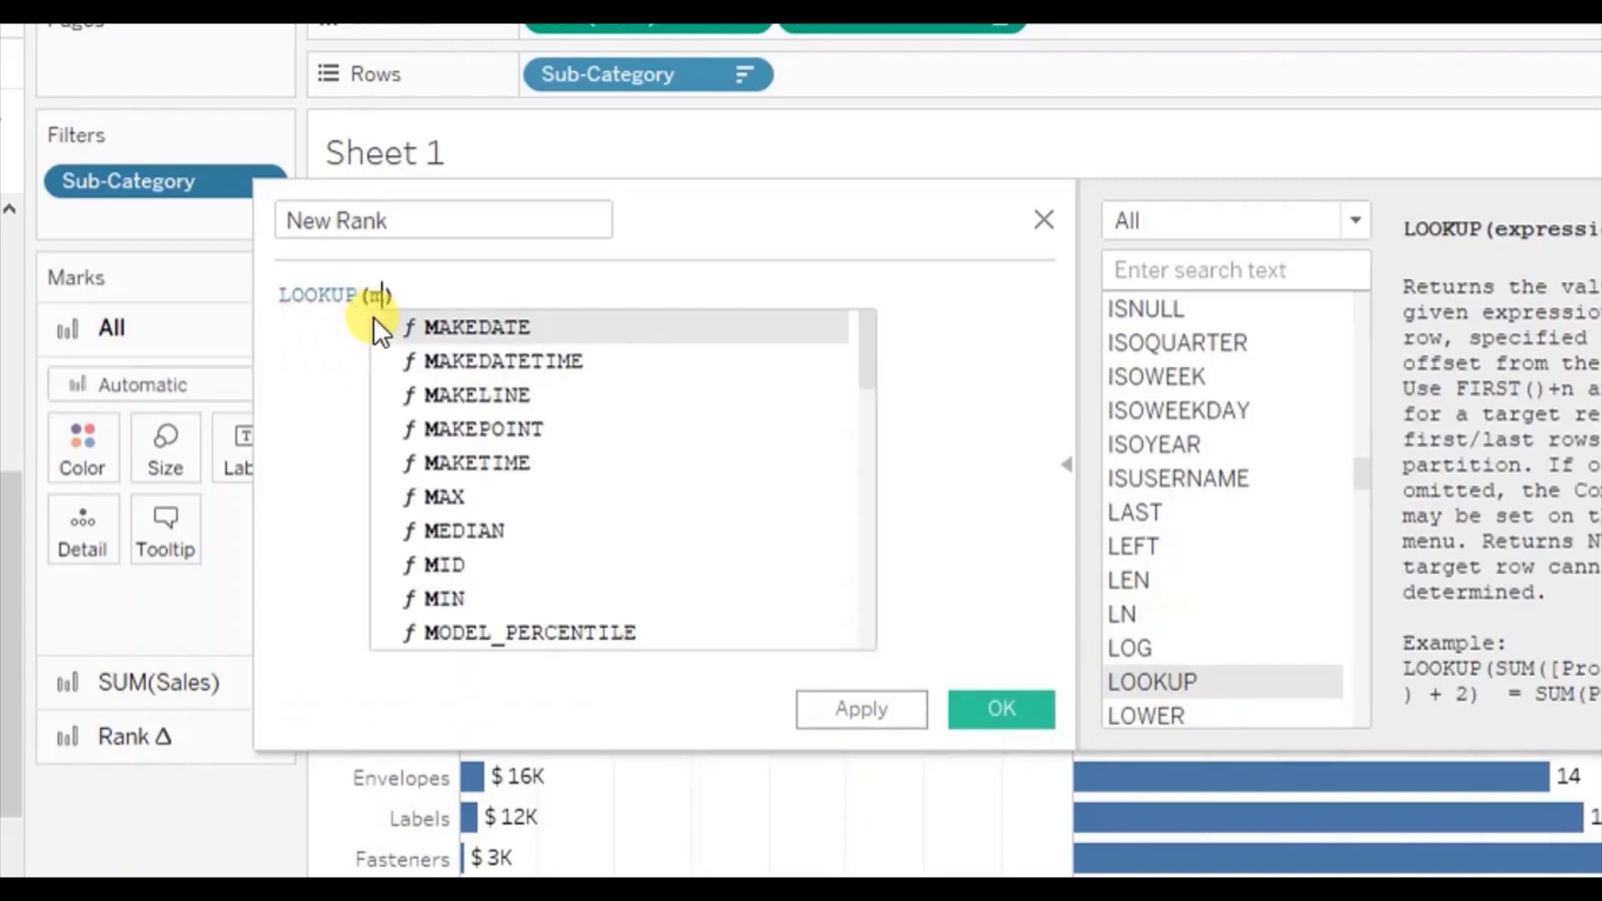
key("Return")
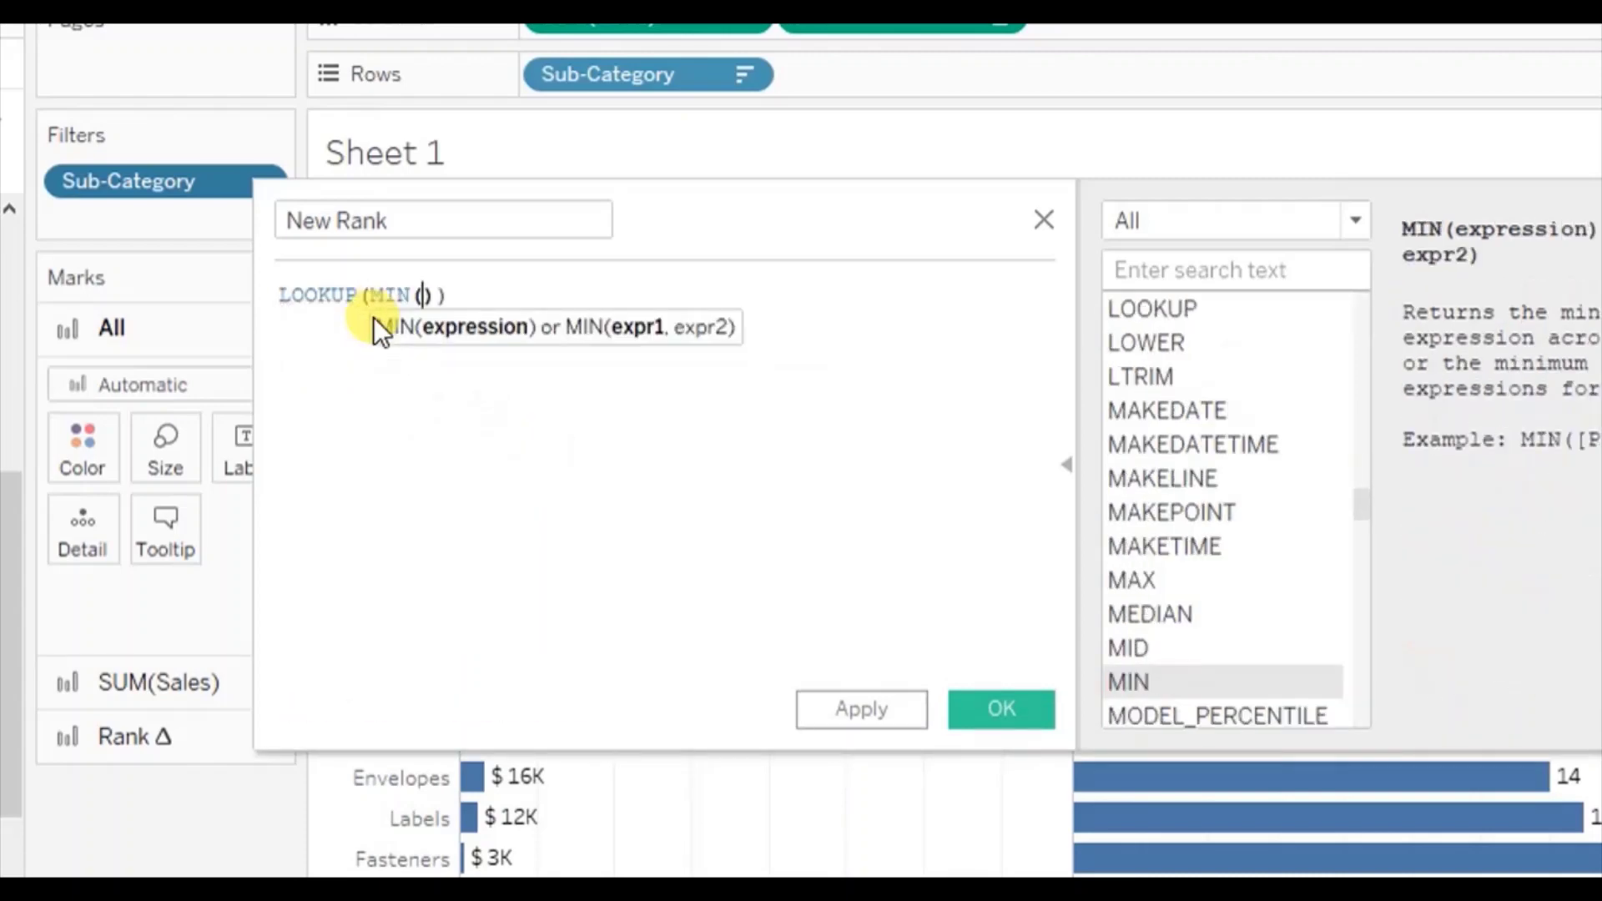
type("sub")
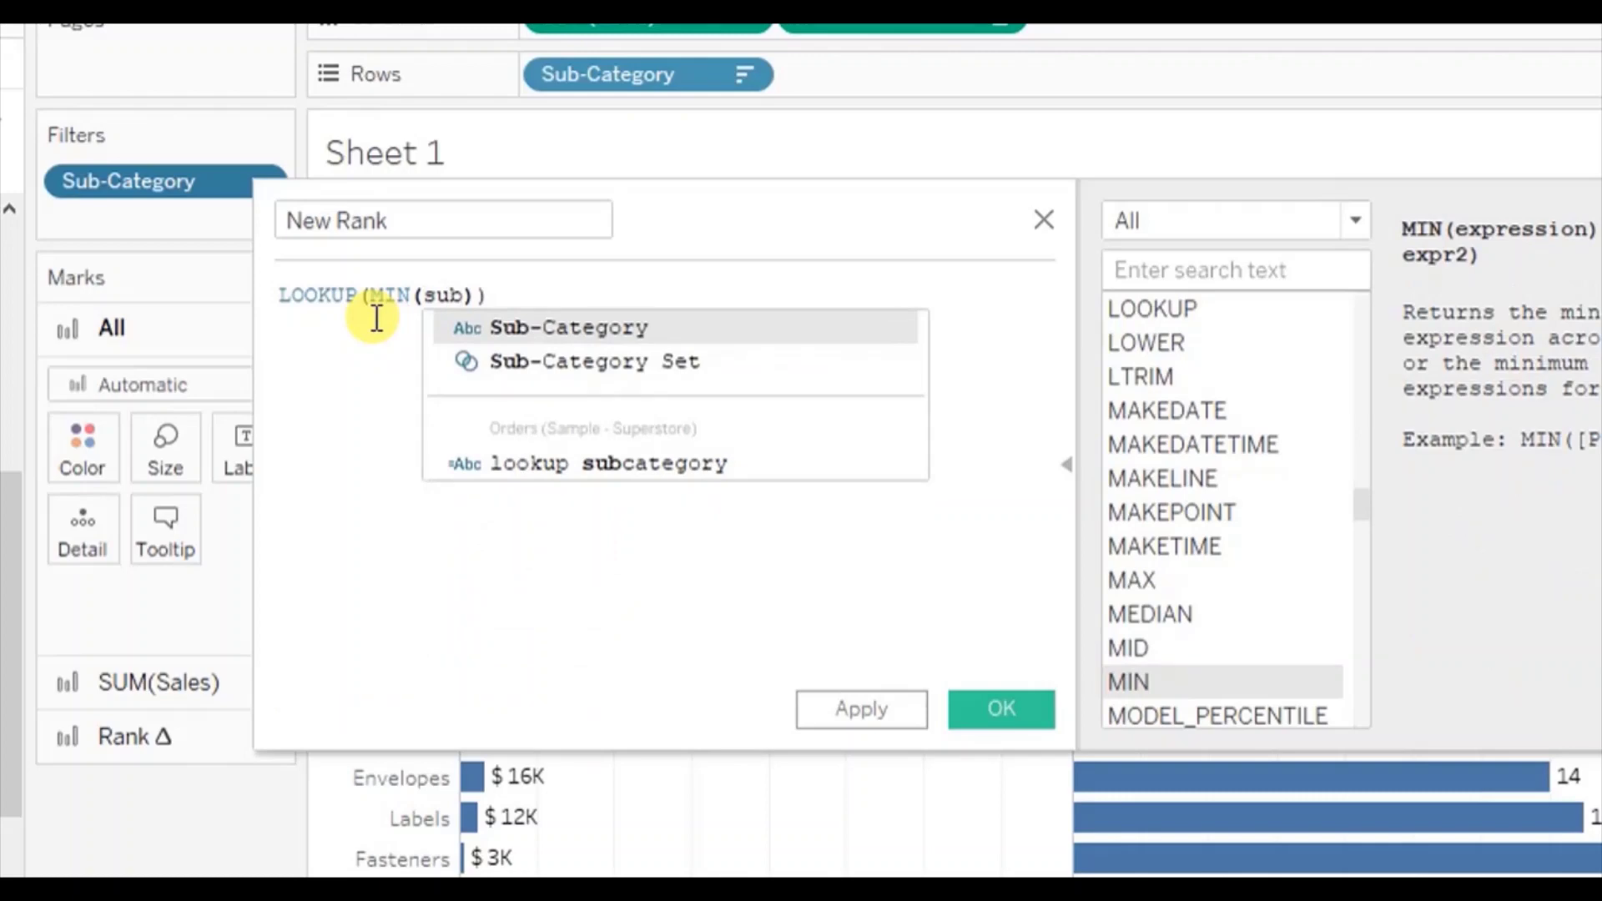
key("Return")
key("Right")
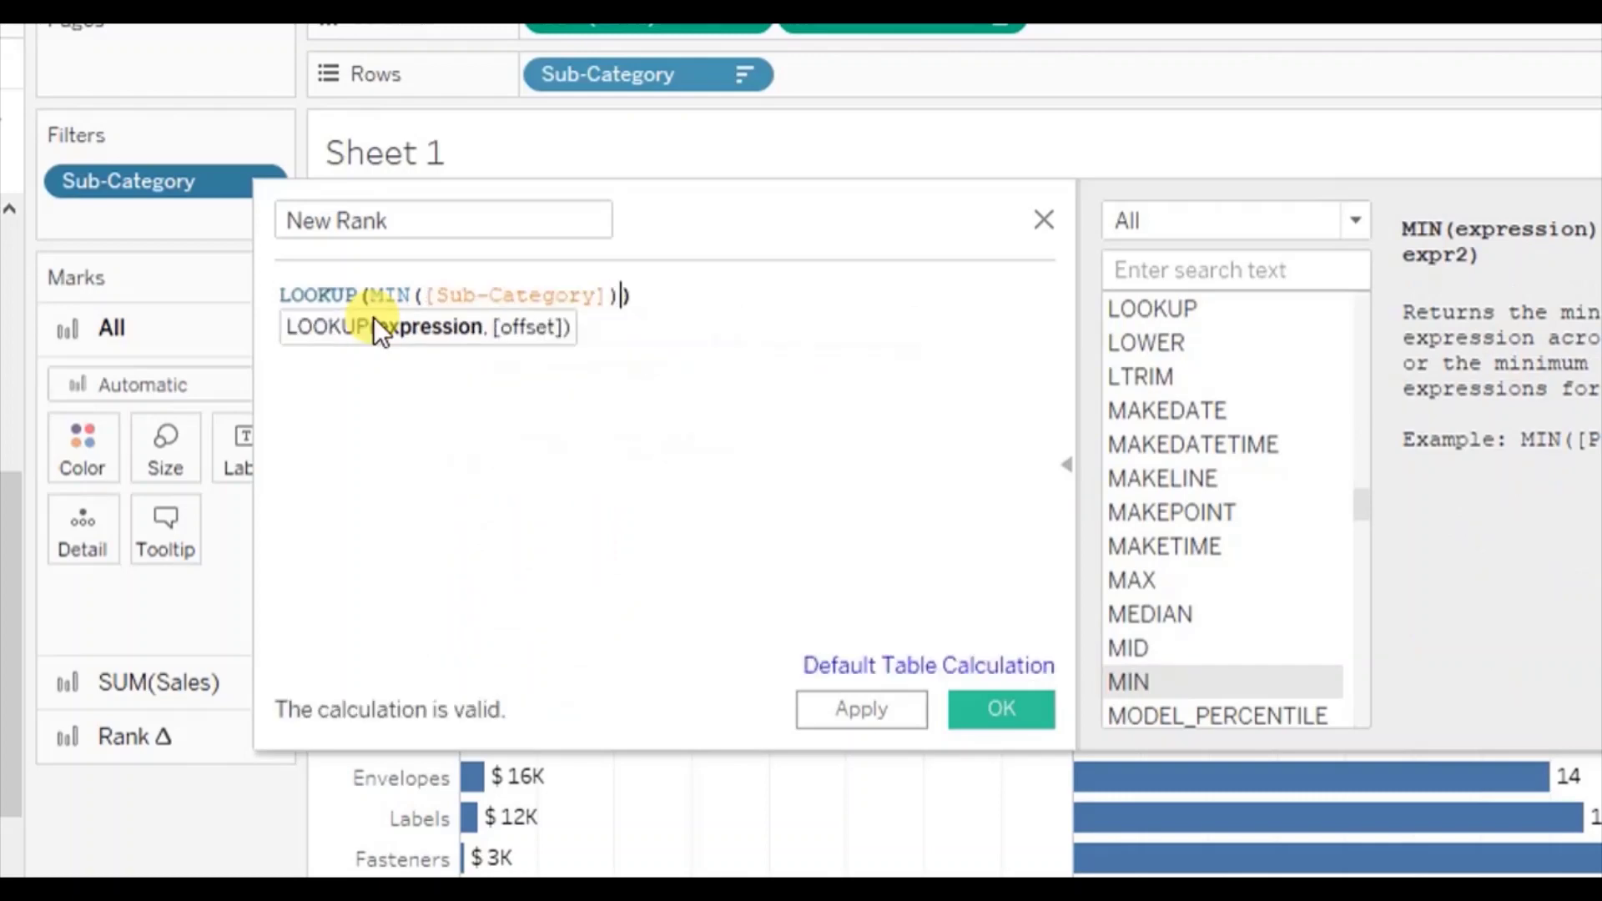
type(",0")
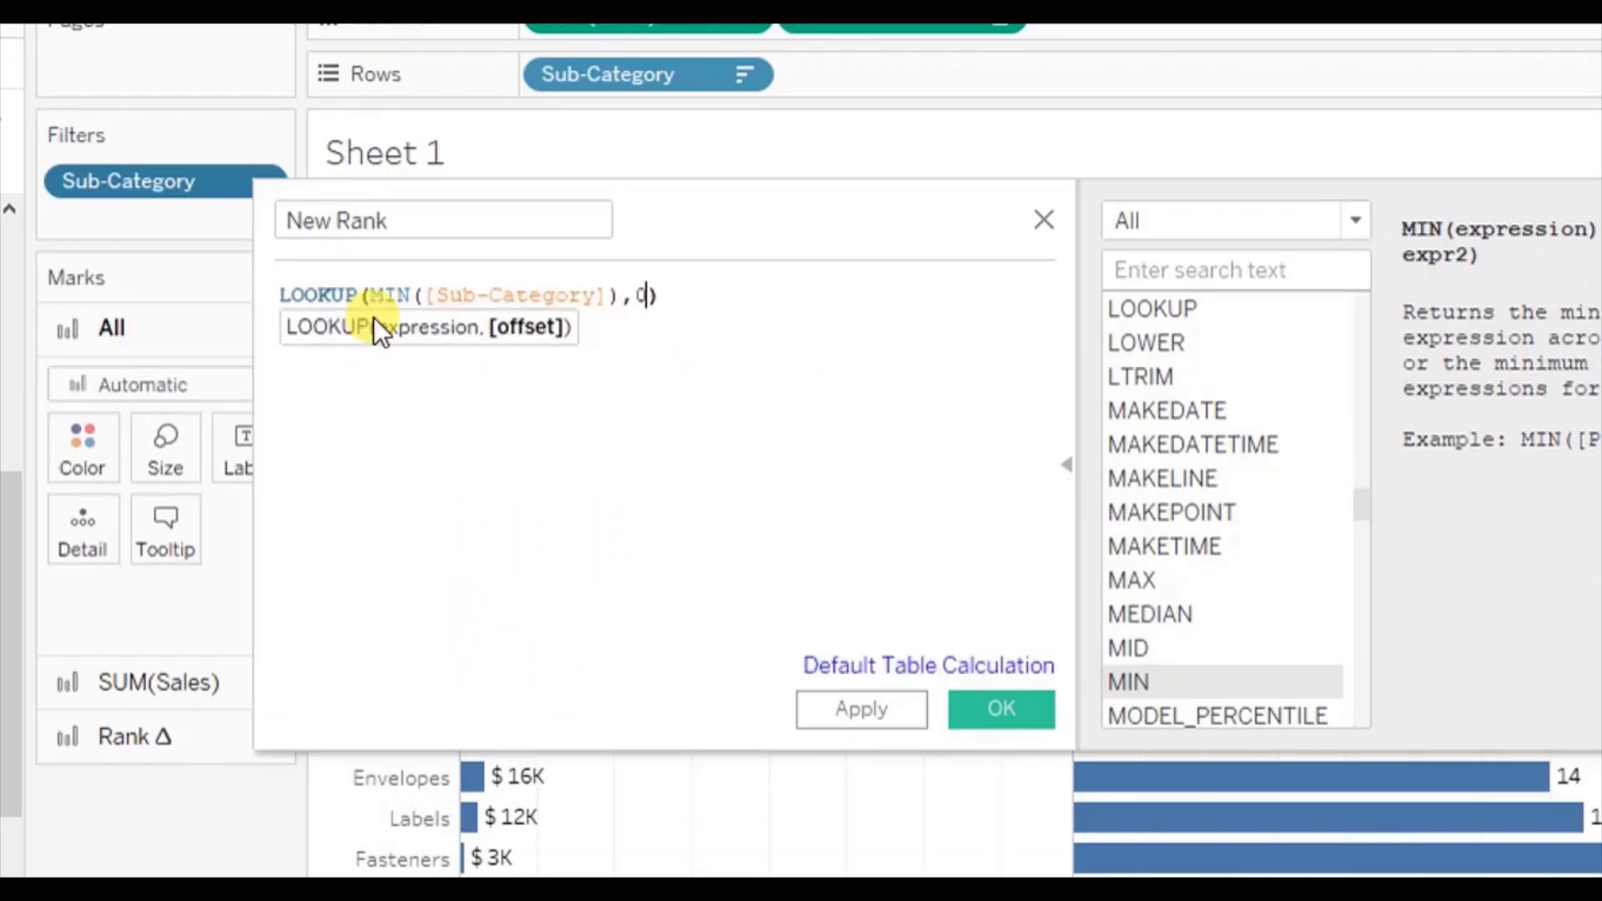
left_click(422, 385)
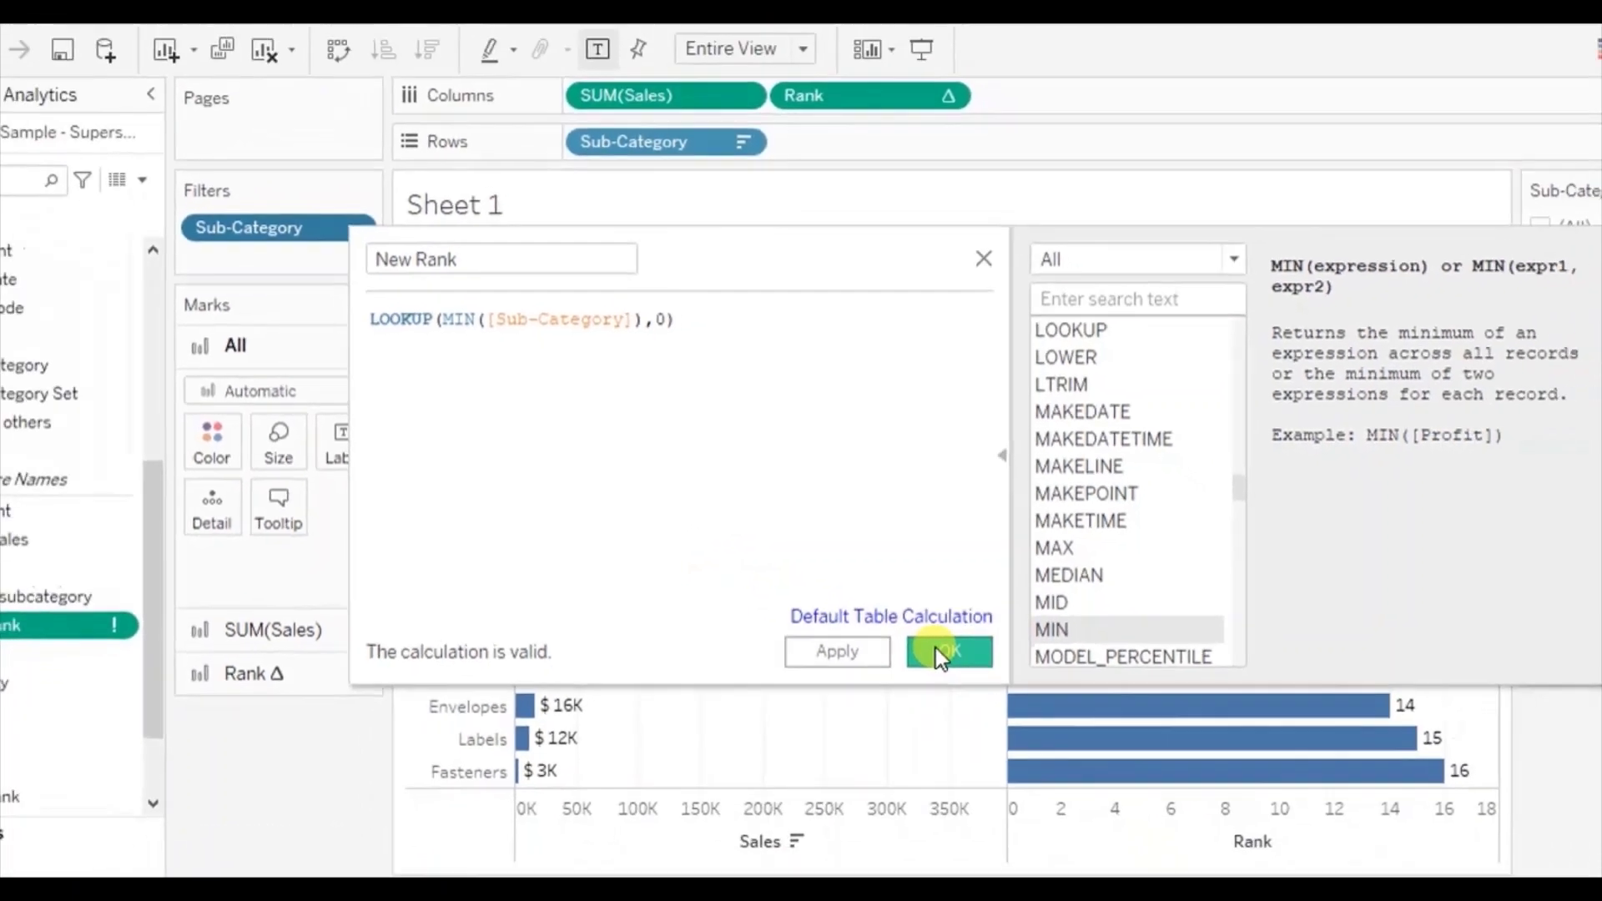
left_click(984, 707)
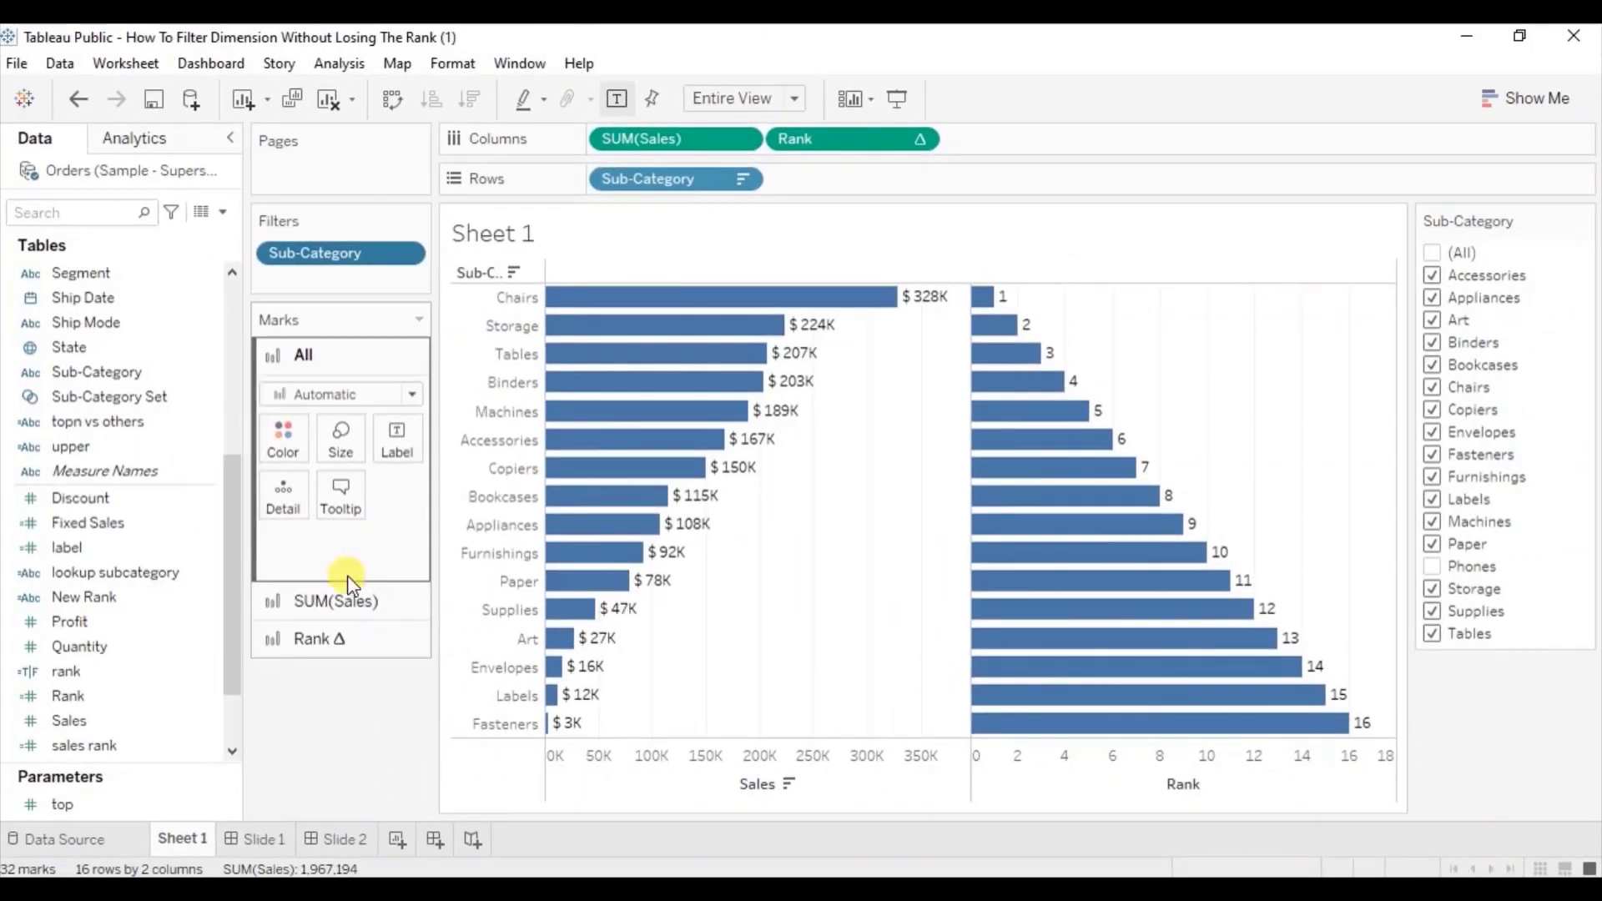
Add the New Rank field as a filter with all its listed values selected
left_click(175, 597)
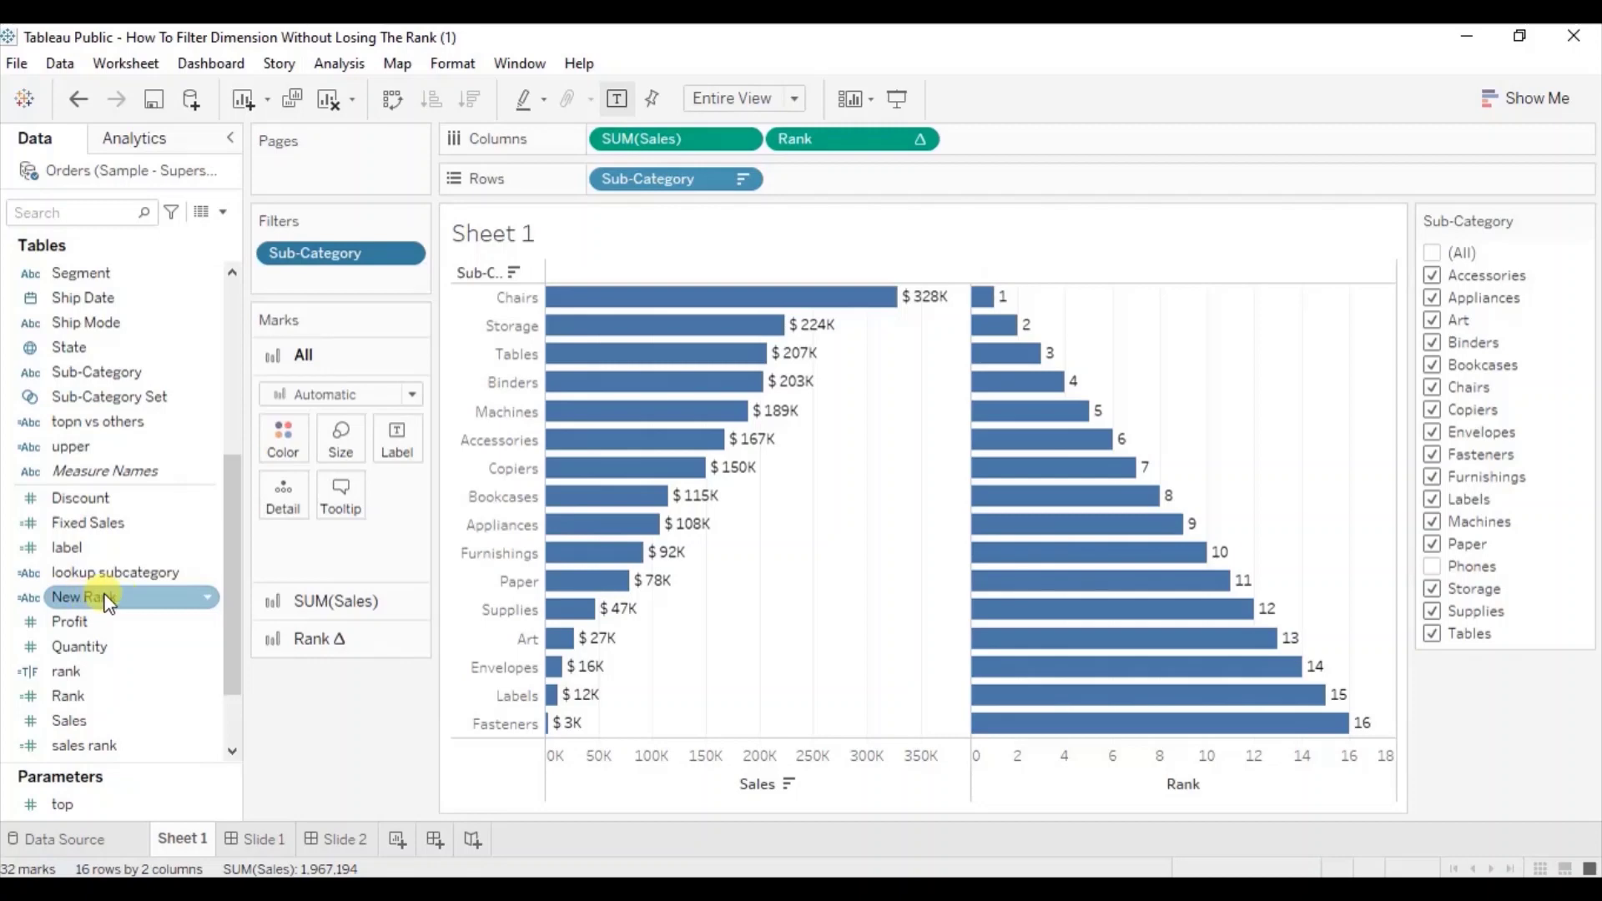
left_click_drag(106, 594, 332, 275)
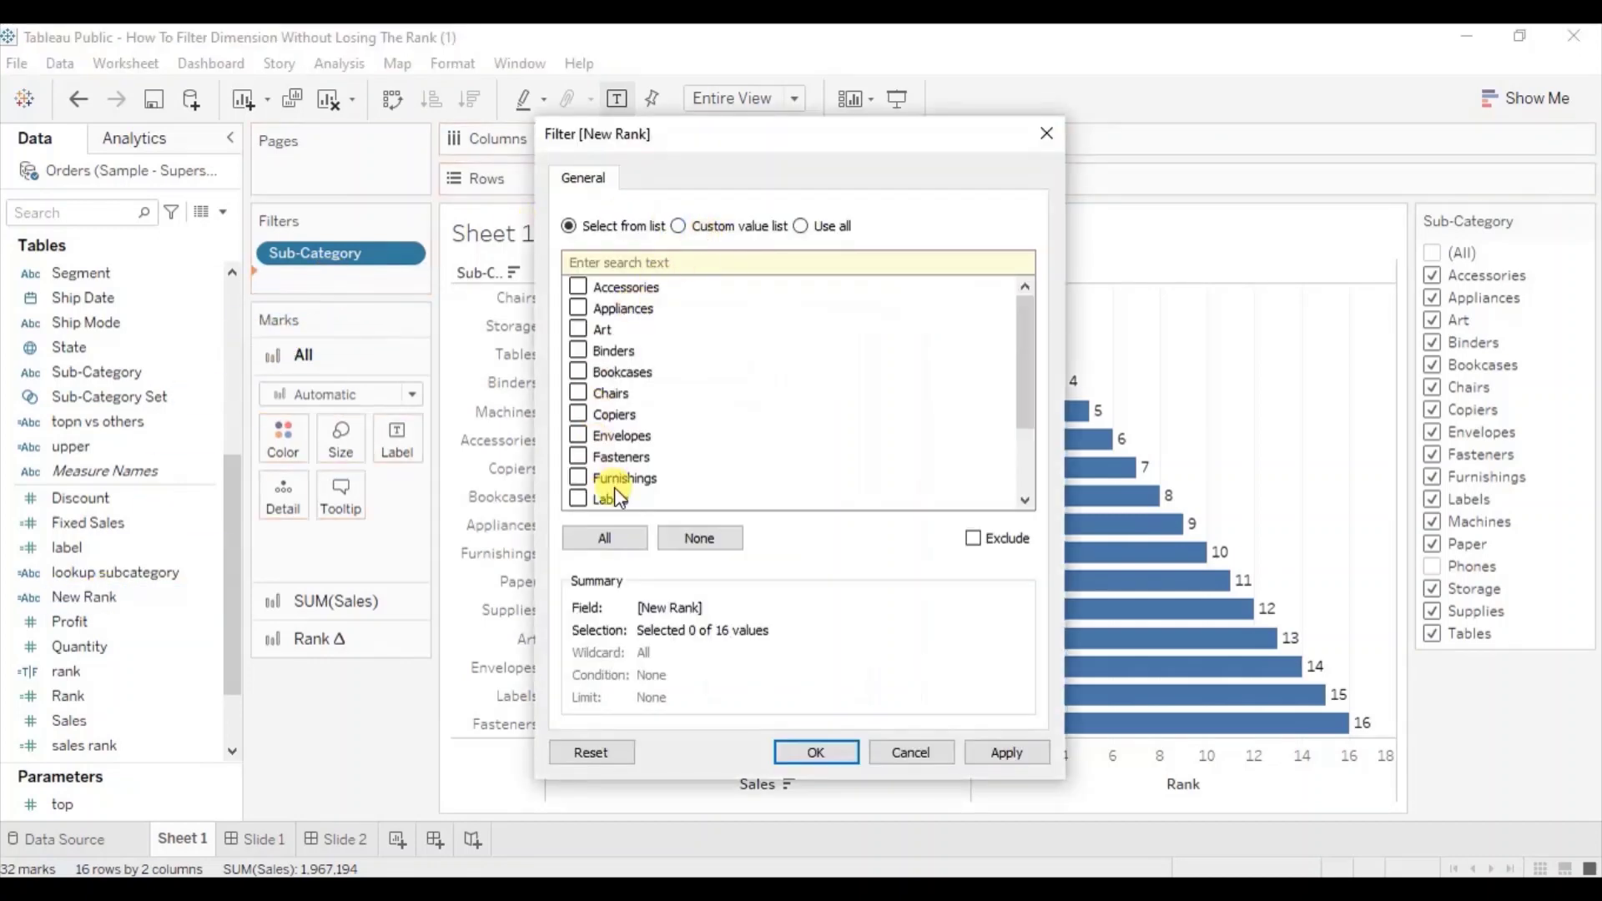
left_click(608, 538)
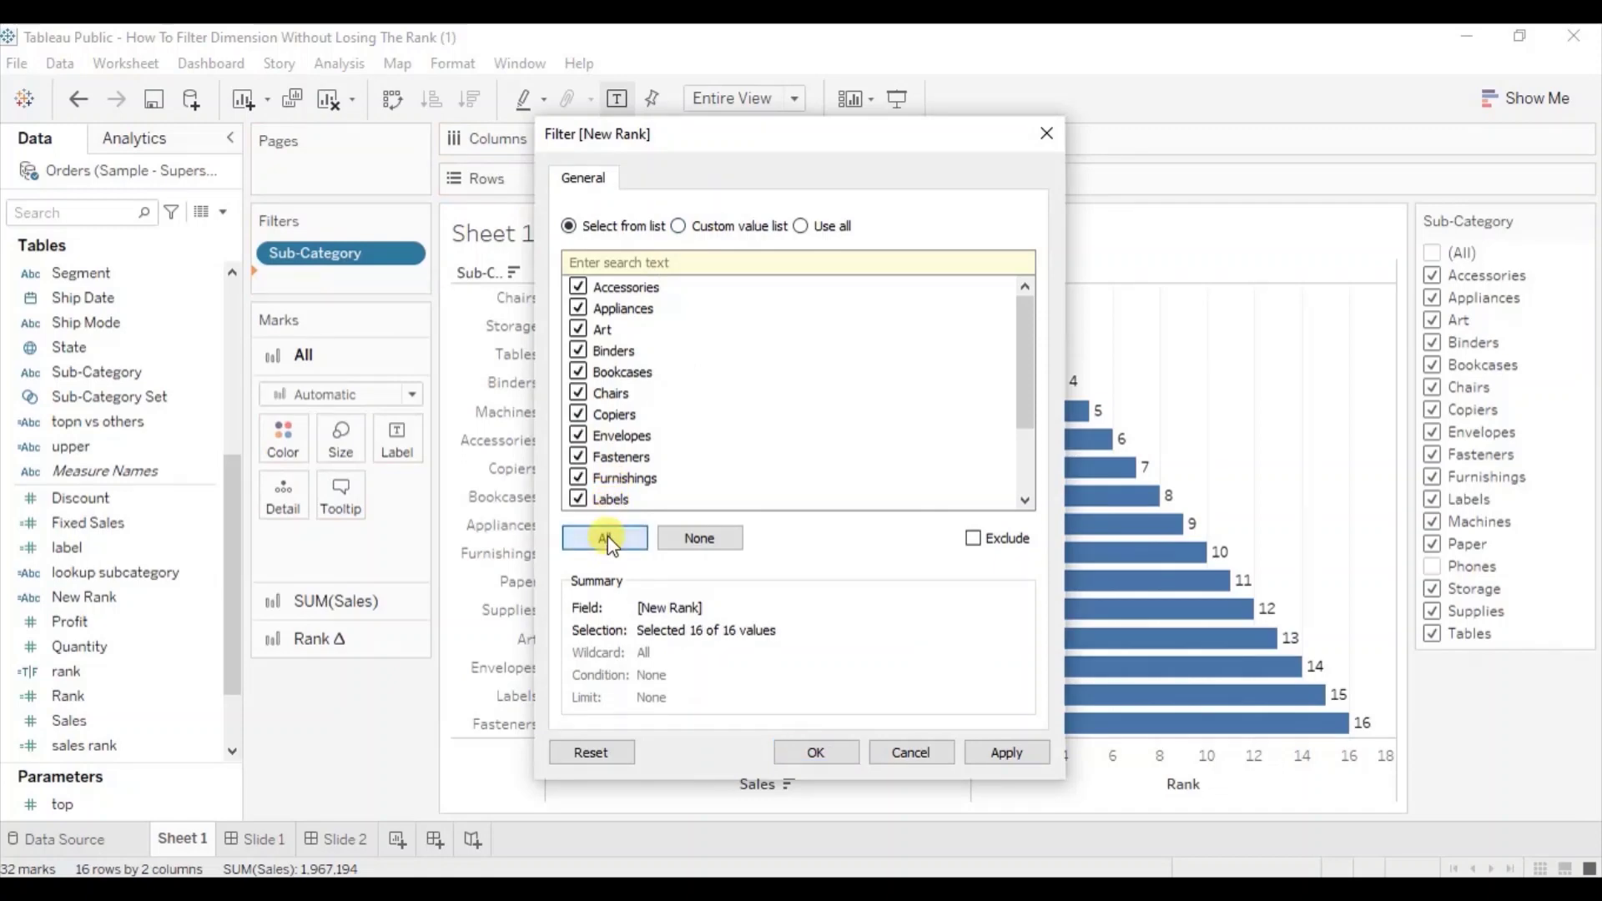
left_click(807, 751)
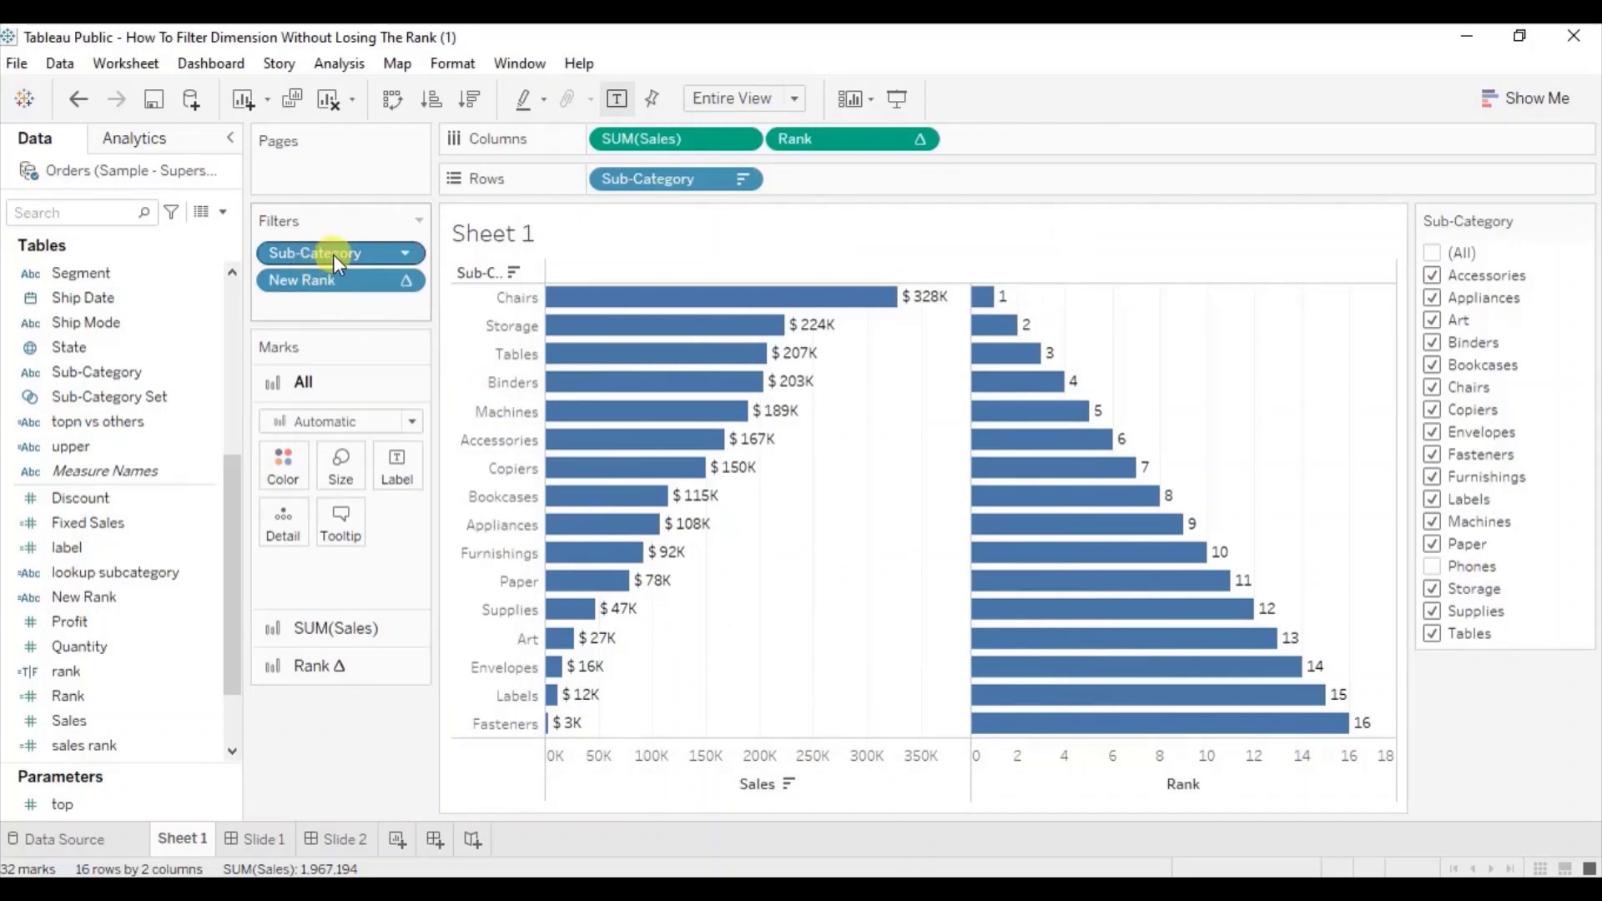
Remove the Sub-Category filter and show the filter control for New Rank
left_click_drag(312, 250, 340, 681)
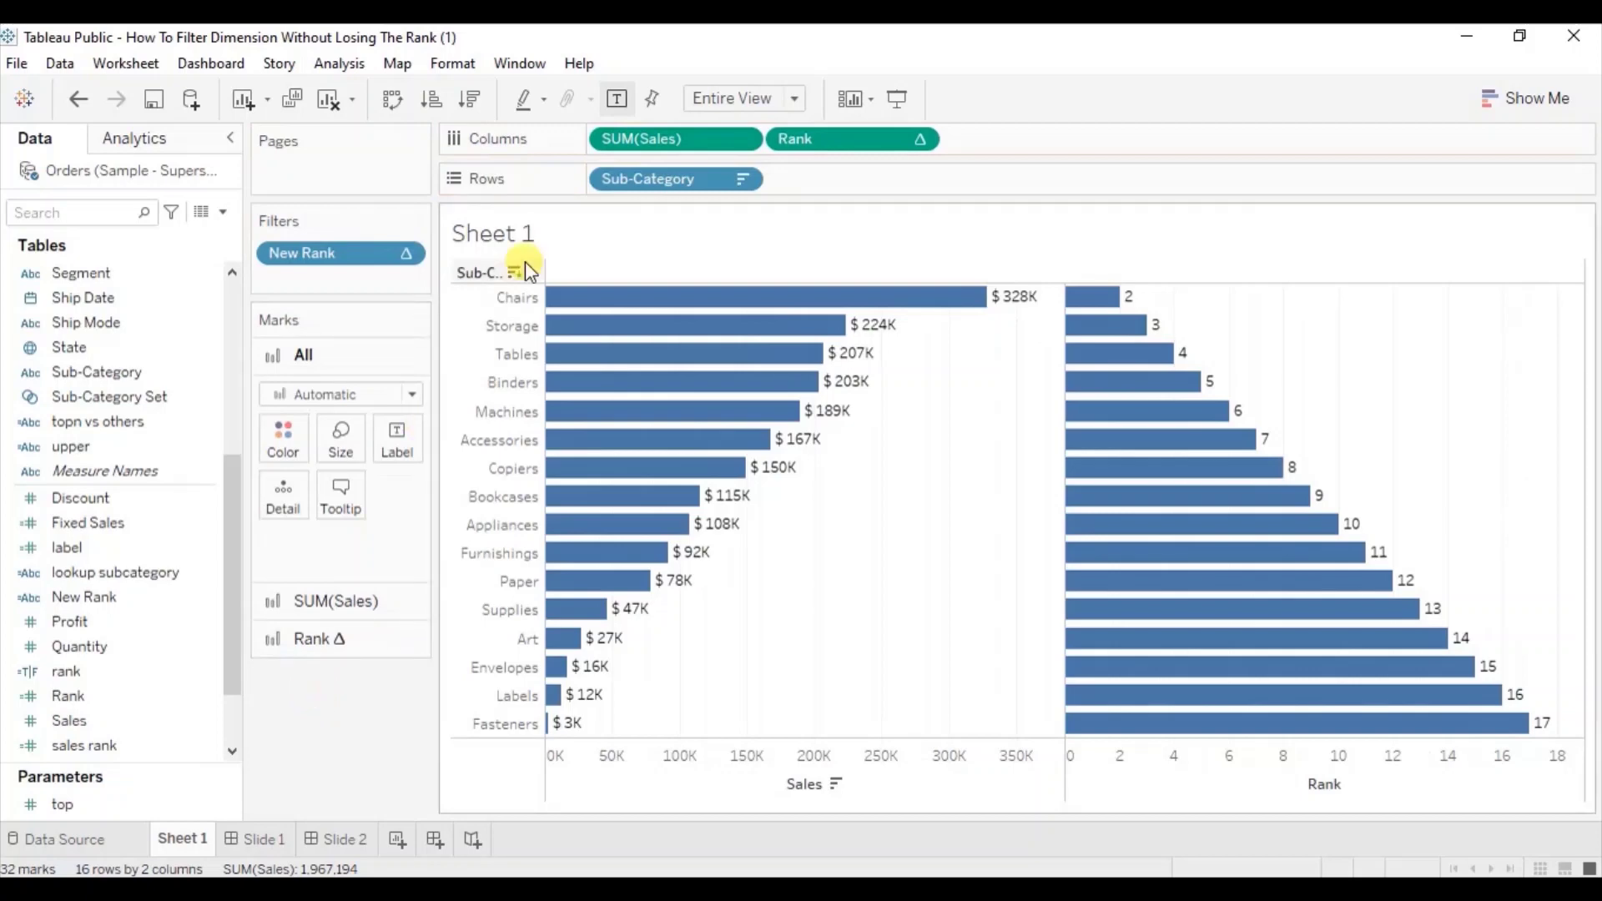
left_click(405, 253)
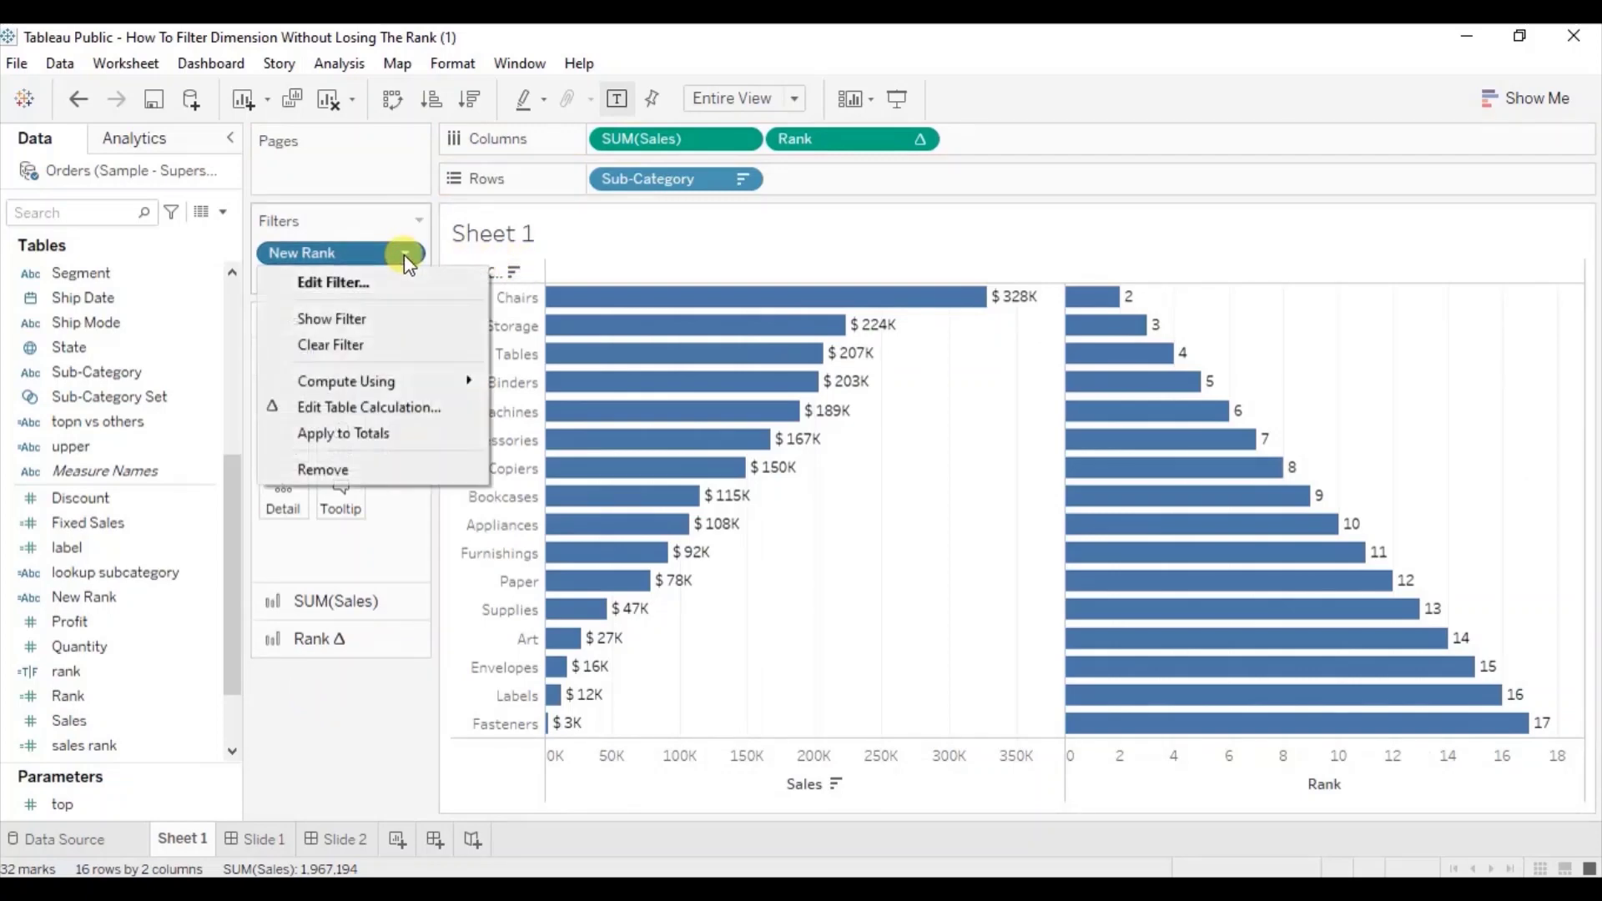
left_click(359, 319)
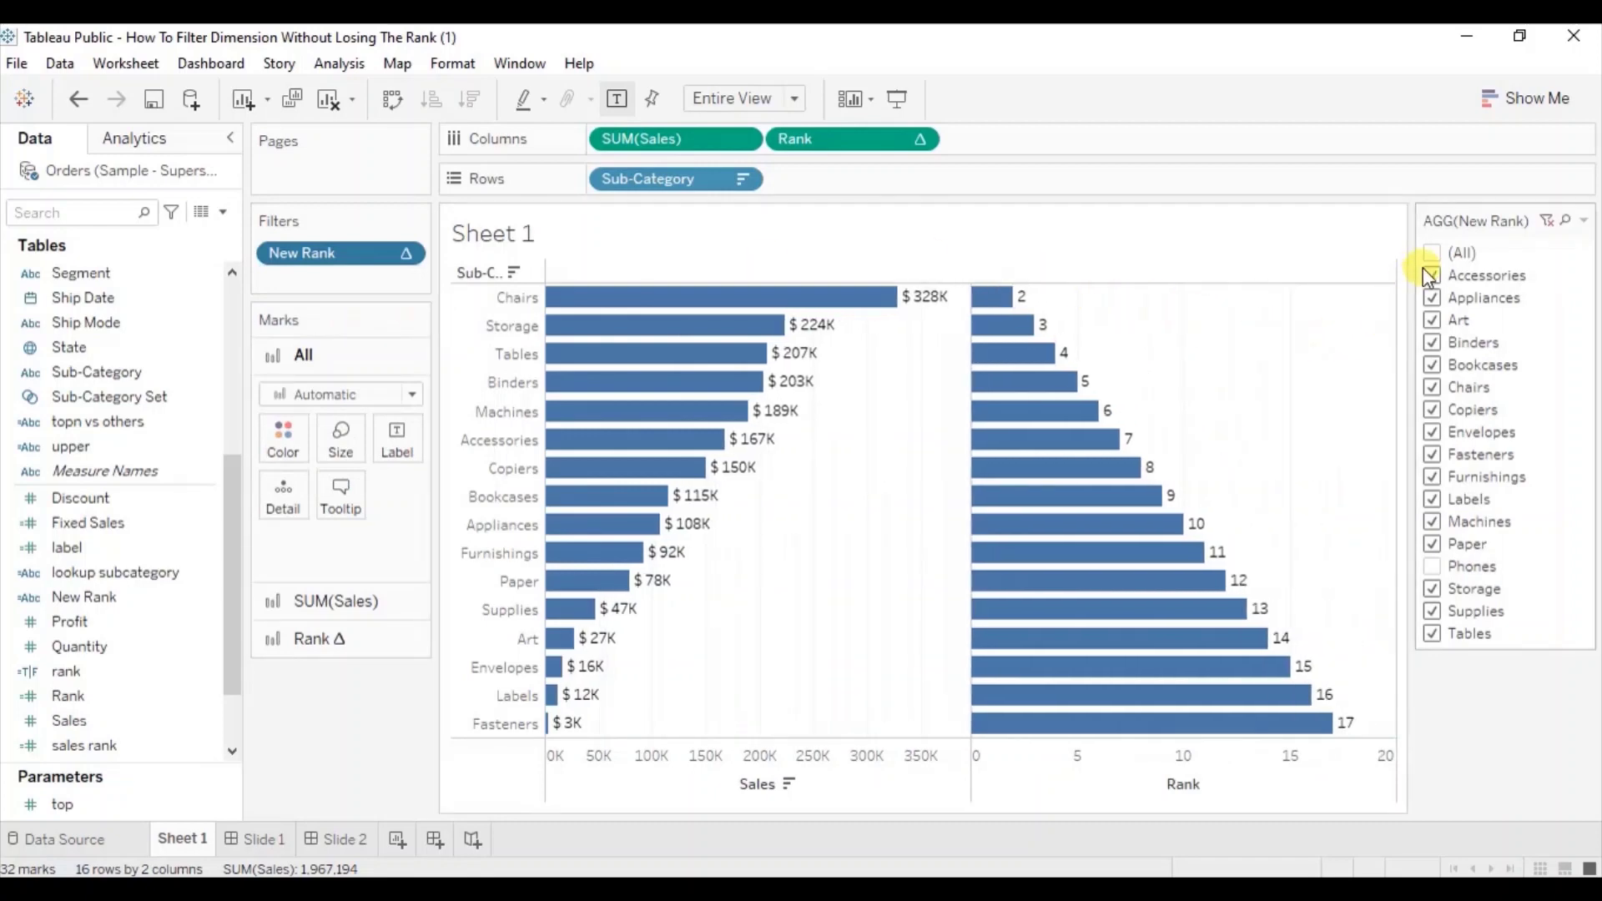
Select all values in the New Rank filter, and exclude Phones and Labels from the chart
left_click(1430, 252)
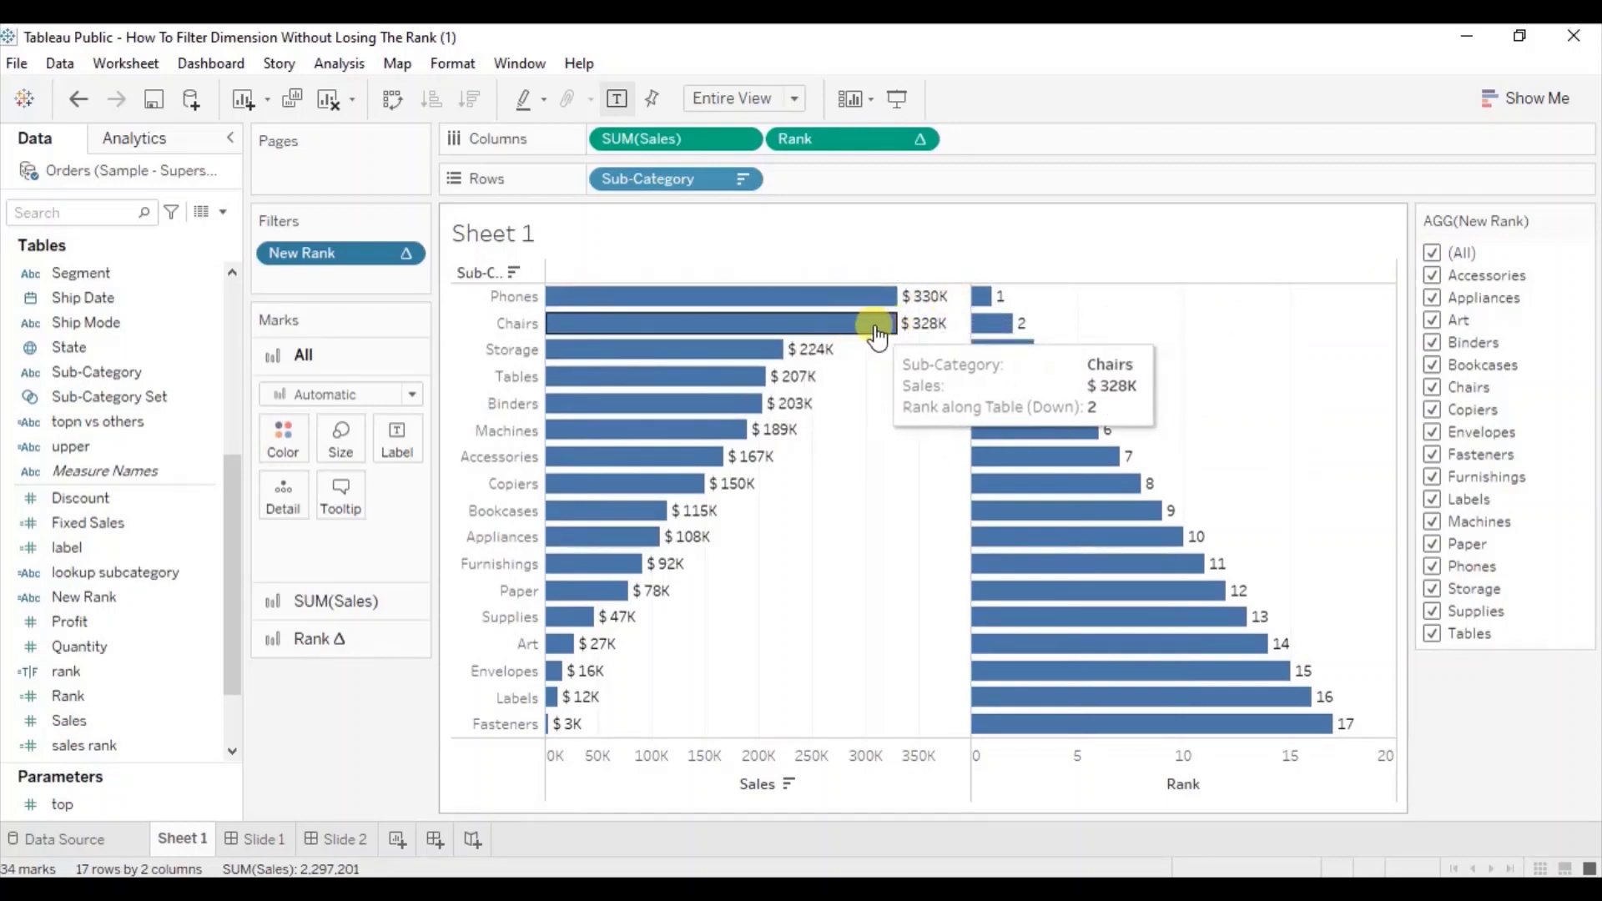
left_click(1432, 568)
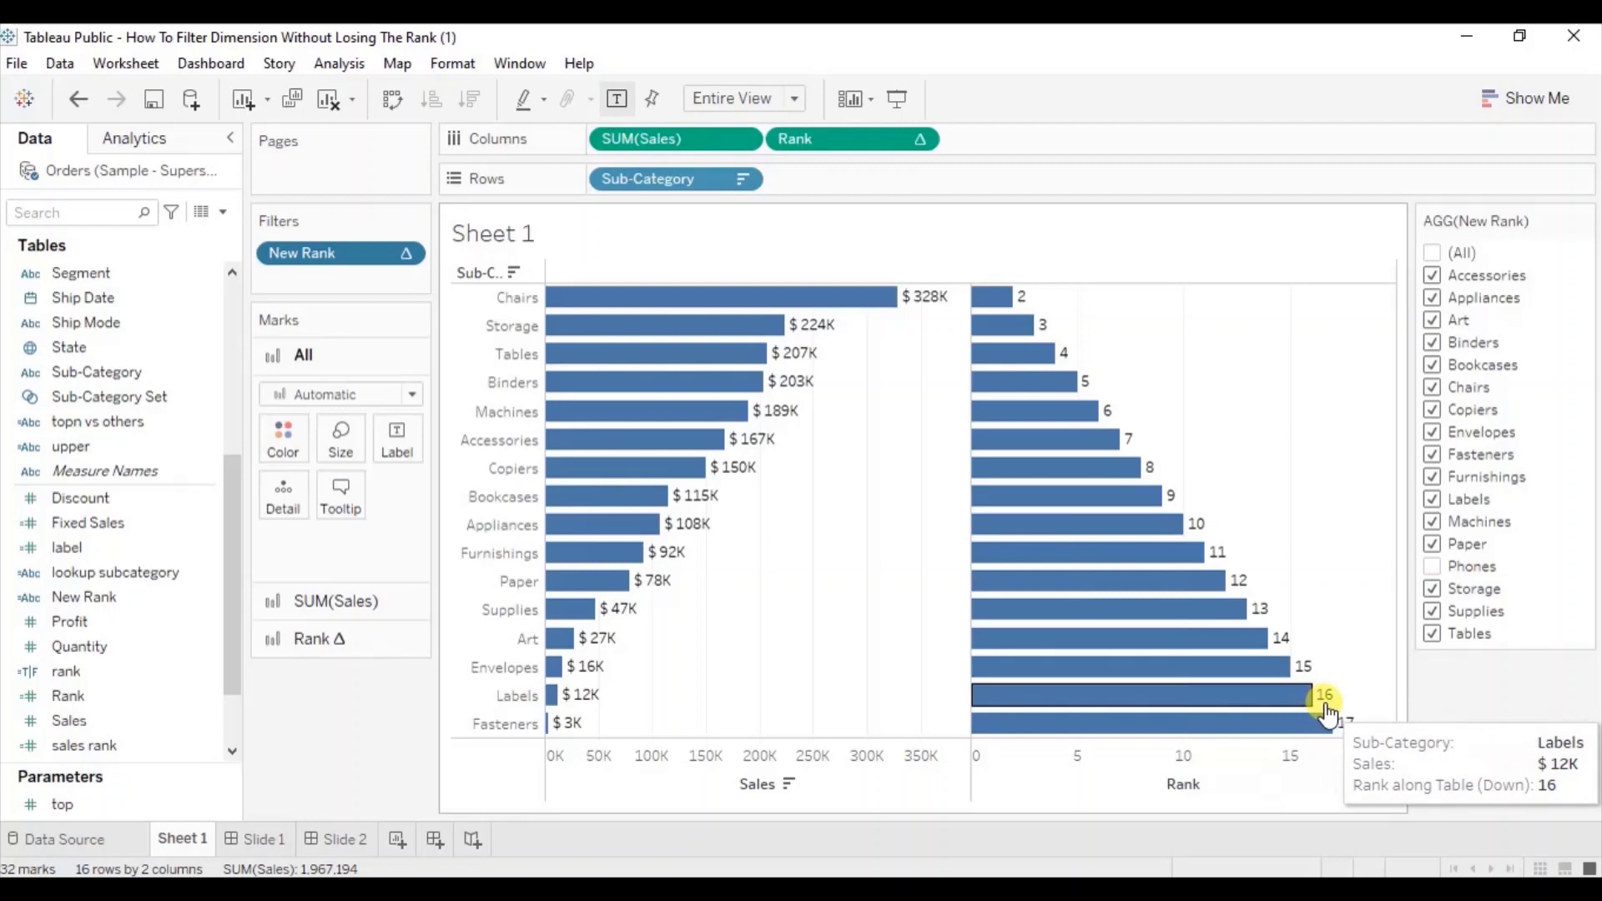
left_click(1431, 500)
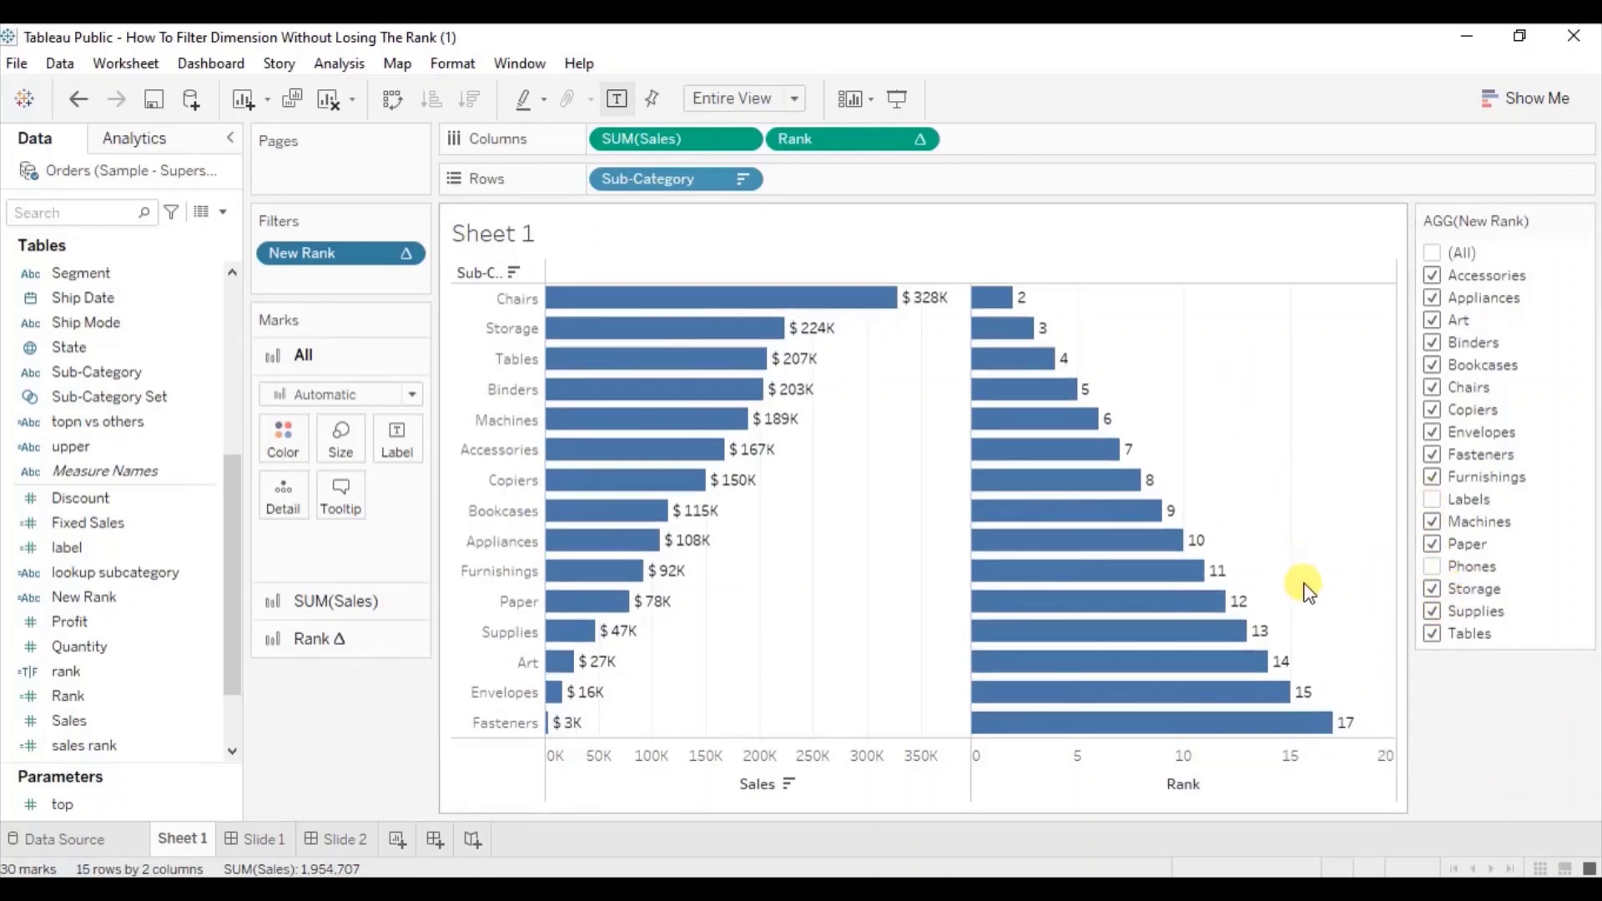